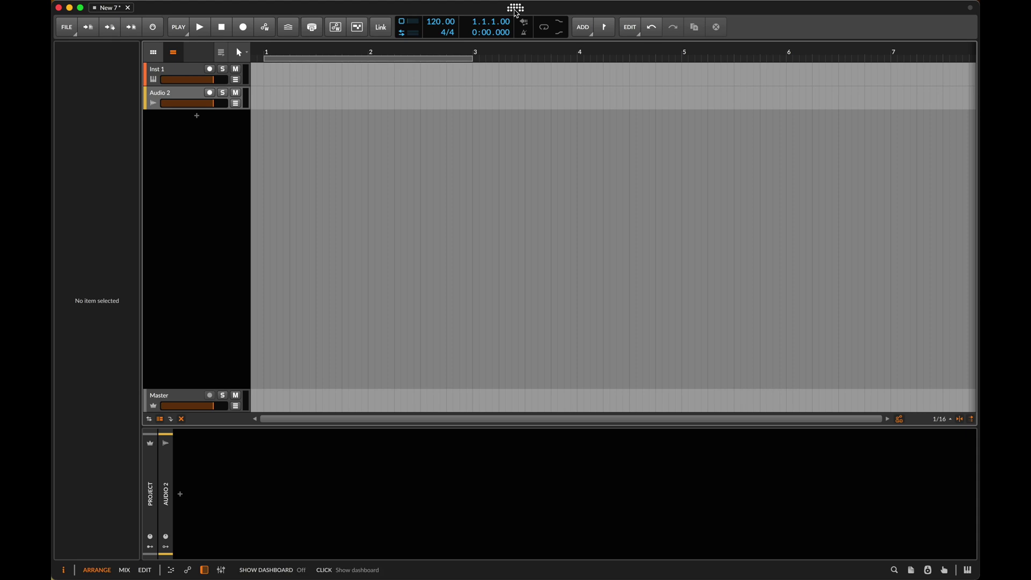
- Open the keyboard shortcut settings and look through the list of mappable actions
{"action": "left_click", "coordinate": [516, 8]}
{"action": "left_click", "coordinate": [444, 38]}
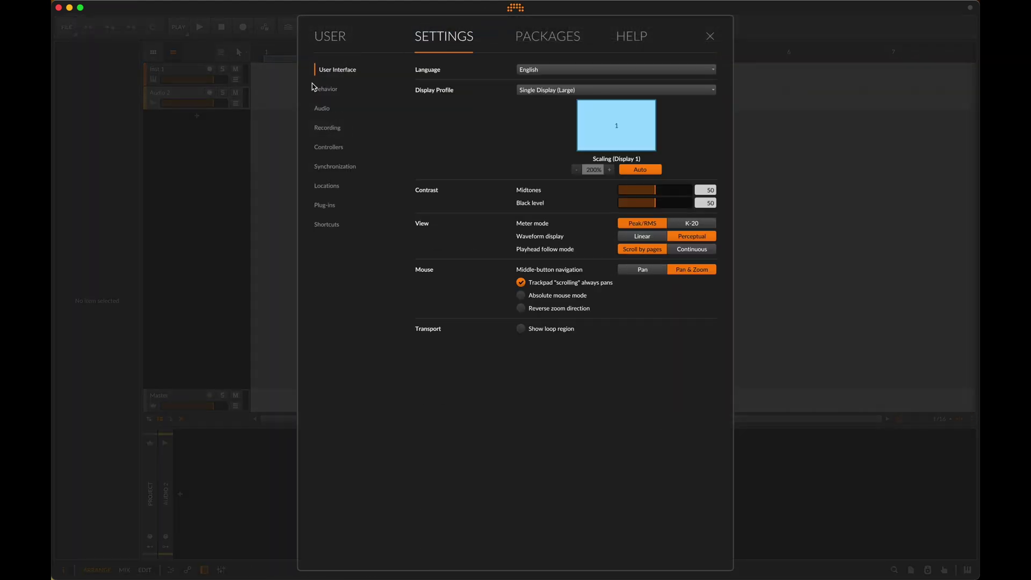
{"action": "left_click", "coordinate": [329, 226]}
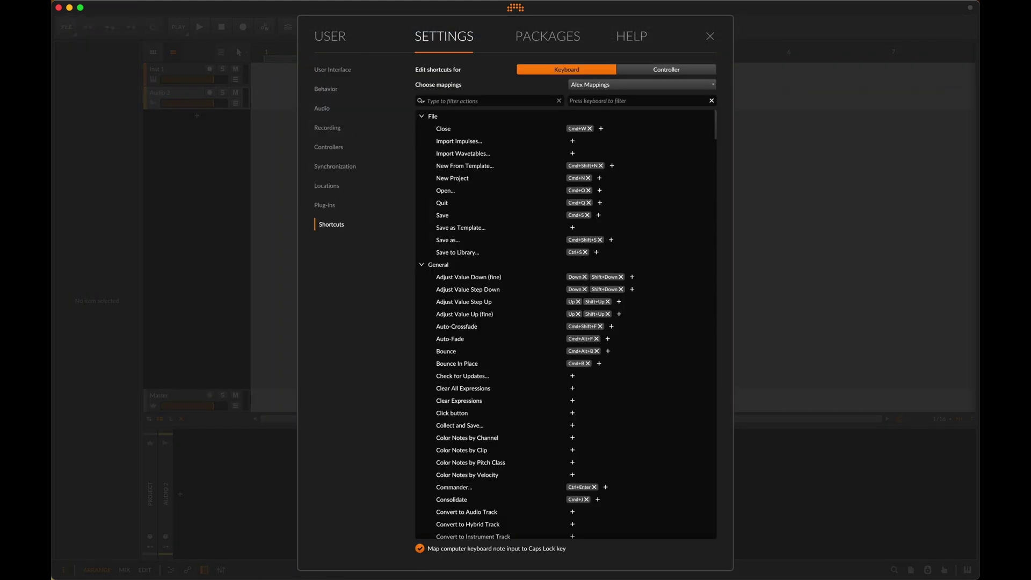
{"action": "scroll", "coordinate": [582, 141], "scroll_direction": "down", "scroll_amount": 20}
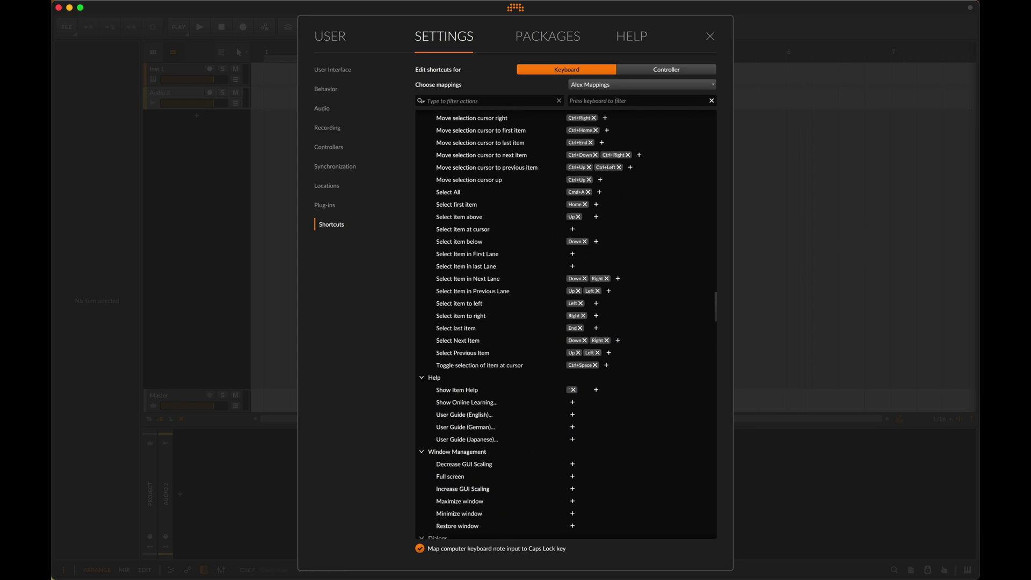
{"action": "scroll", "coordinate": [486, 288], "scroll_direction": "down", "scroll_amount": 1}
{"action": "scroll", "coordinate": [574, 244], "scroll_direction": "down", "scroll_amount": 15}
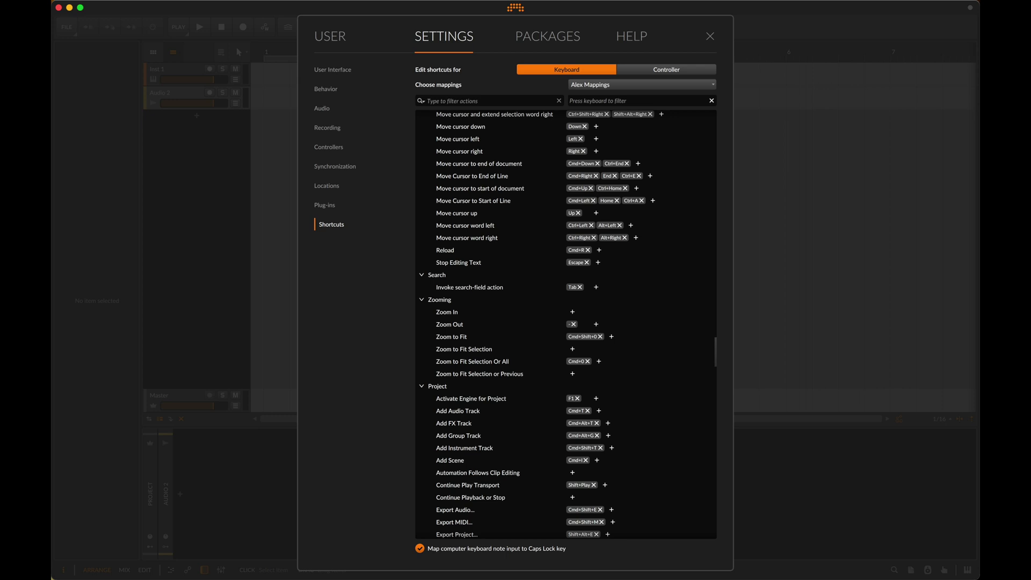
{"action": "scroll", "coordinate": [565, 322], "scroll_direction": "down", "scroll_amount": 20}
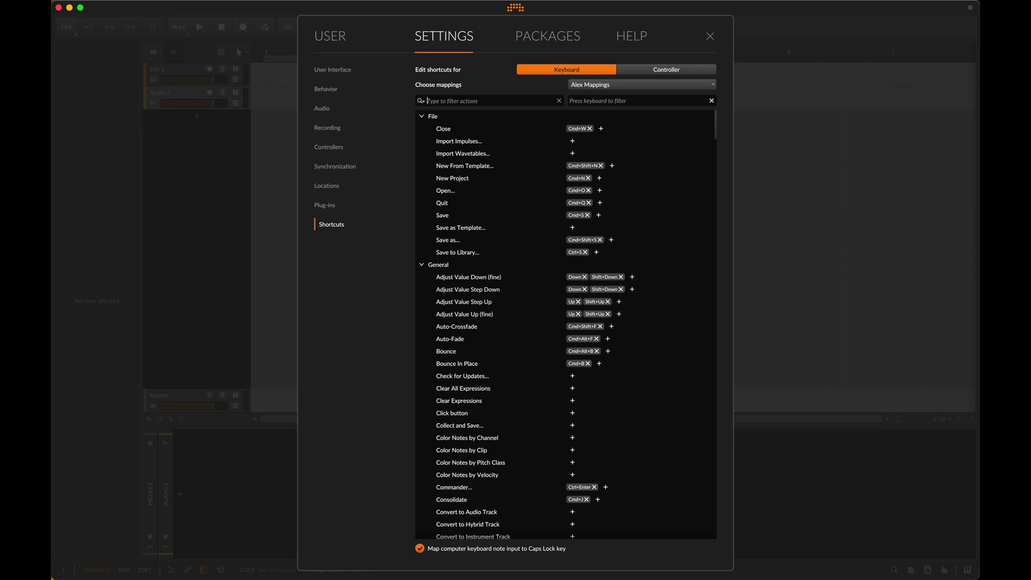
- Filter the shortcut actions by "zoom", look over the matches, and clear the filter
{"action": "left_click", "coordinate": [495, 103]}
{"action": "type", "text": "zoom"}
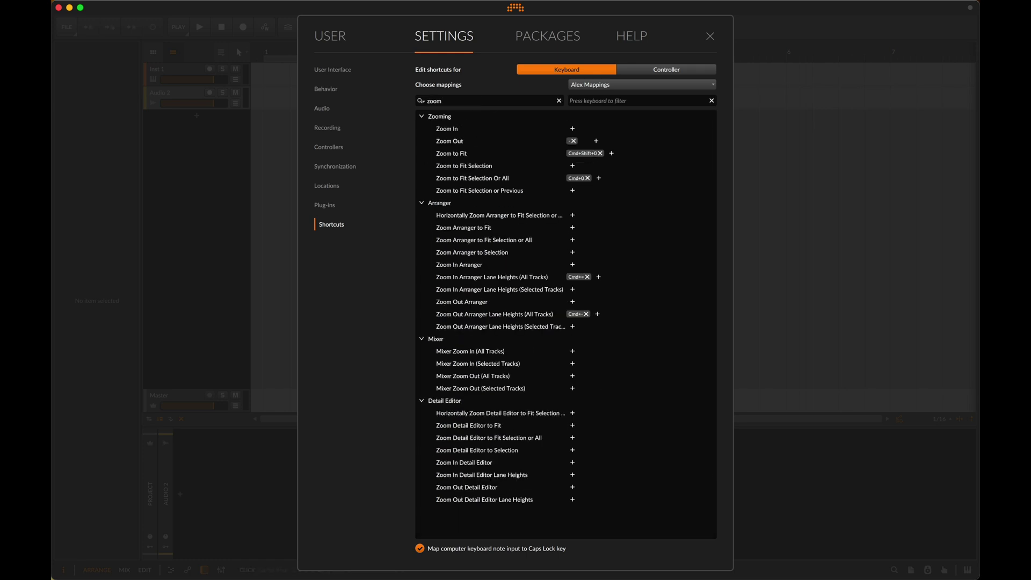
{"action": "left_click", "coordinate": [422, 117]}
{"action": "left_click", "coordinate": [422, 118]}
{"action": "left_click", "coordinate": [559, 101]}
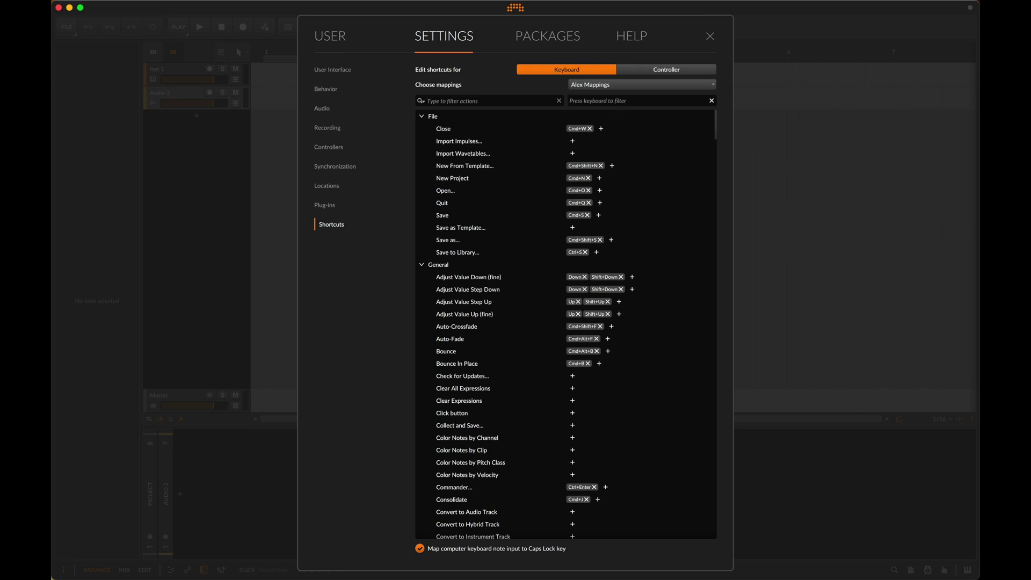
- Look up which action uses the Cmd+W shortcut, and clear the shortcut filter
{"action": "scroll", "coordinate": [493, 252], "scroll_direction": "down", "scroll_amount": 15}
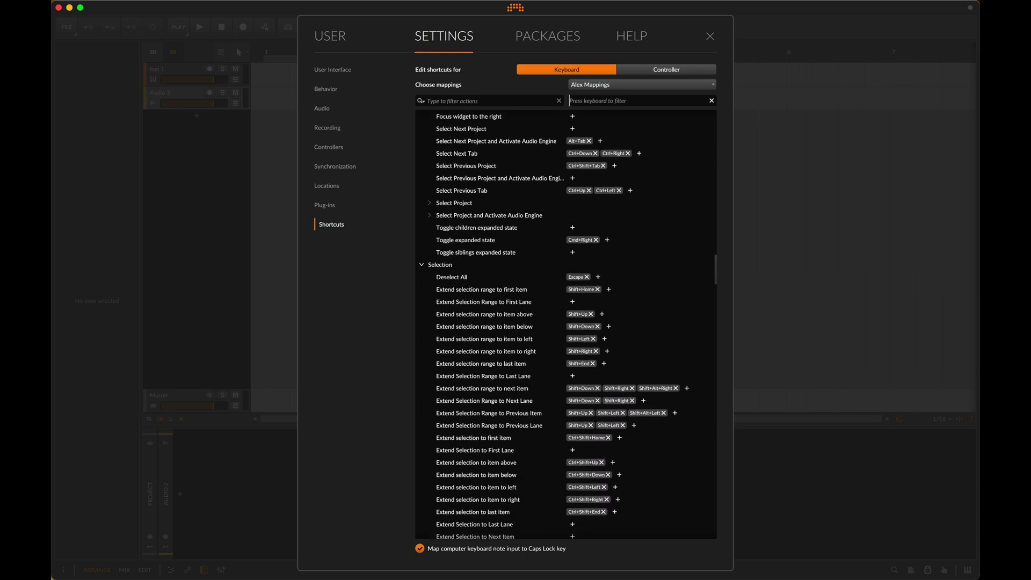
{"action": "scroll", "coordinate": [607, 116], "scroll_direction": "down", "scroll_amount": 2}
{"action": "left_click", "coordinate": [605, 103]}
{"action": "key", "text": "super+w"}
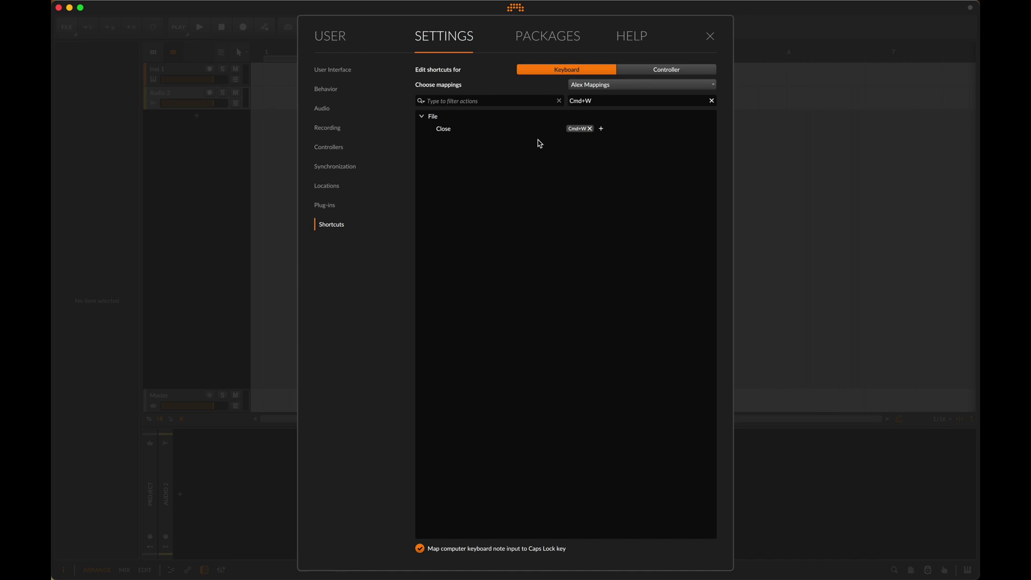
{"action": "left_click", "coordinate": [712, 101]}
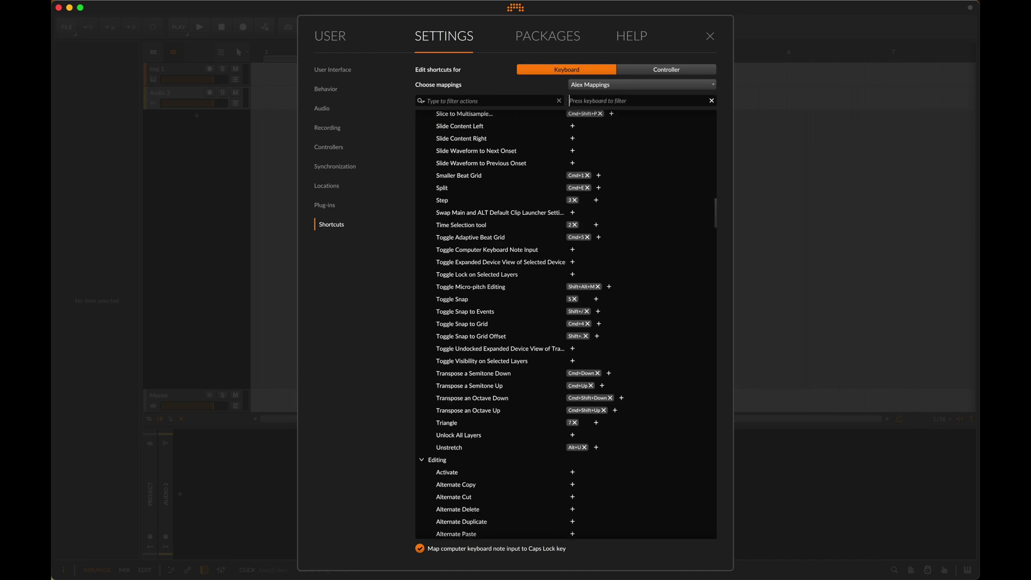
- Switch the shortcut mappings to Default keyboard mappings and look at the Panel Management actions
{"action": "scroll", "coordinate": [566, 323], "scroll_direction": "down", "scroll_amount": 15}
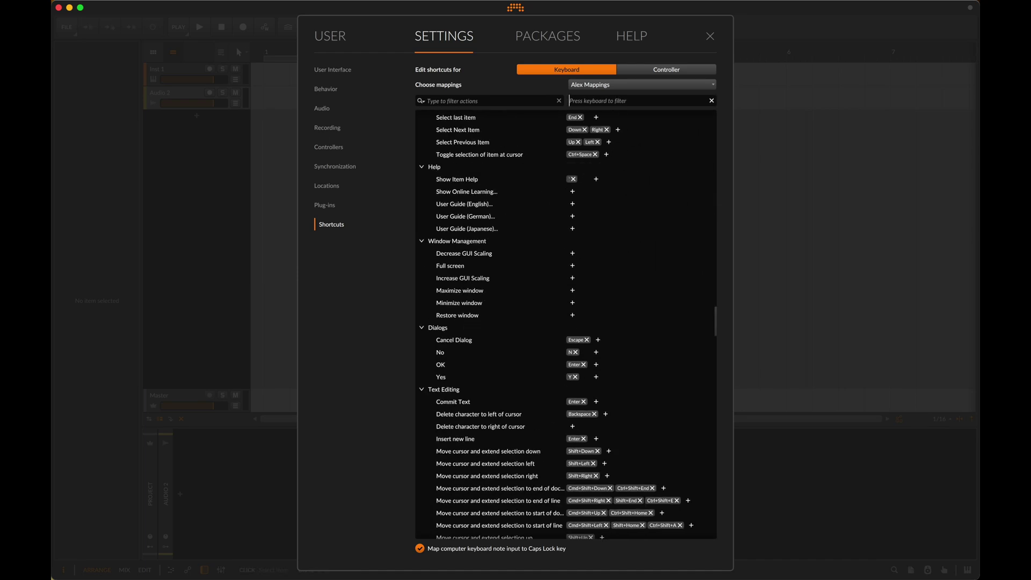
{"action": "scroll", "coordinate": [566, 322], "scroll_direction": "down", "scroll_amount": 5}
{"action": "left_click", "coordinate": [585, 84]}
{"action": "left_click", "coordinate": [594, 97]}
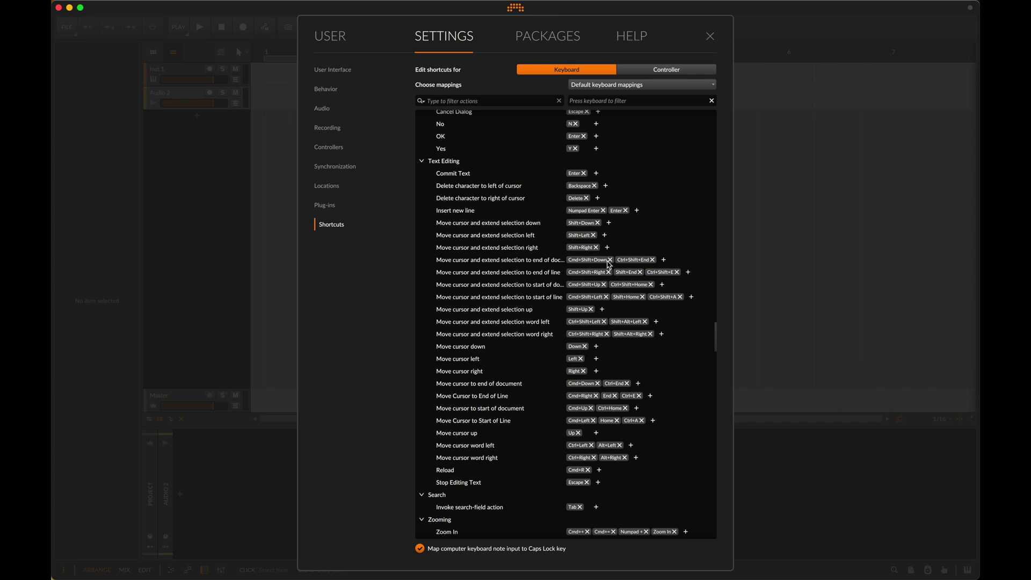
{"action": "scroll", "coordinate": [603, 221], "scroll_direction": "down", "scroll_amount": 10}
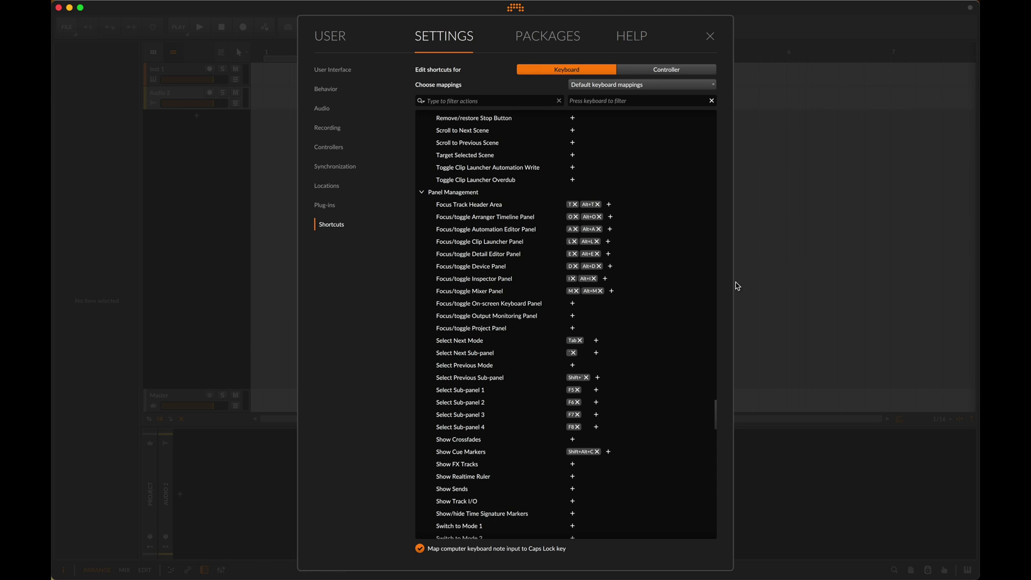
- Close the settings and toggle the device panel off and on several times in the arranger view
{"action": "left_click", "coordinate": [766, 286]}
{"action": "key", "text": "d"}
{"action": "key", "text": "d"}
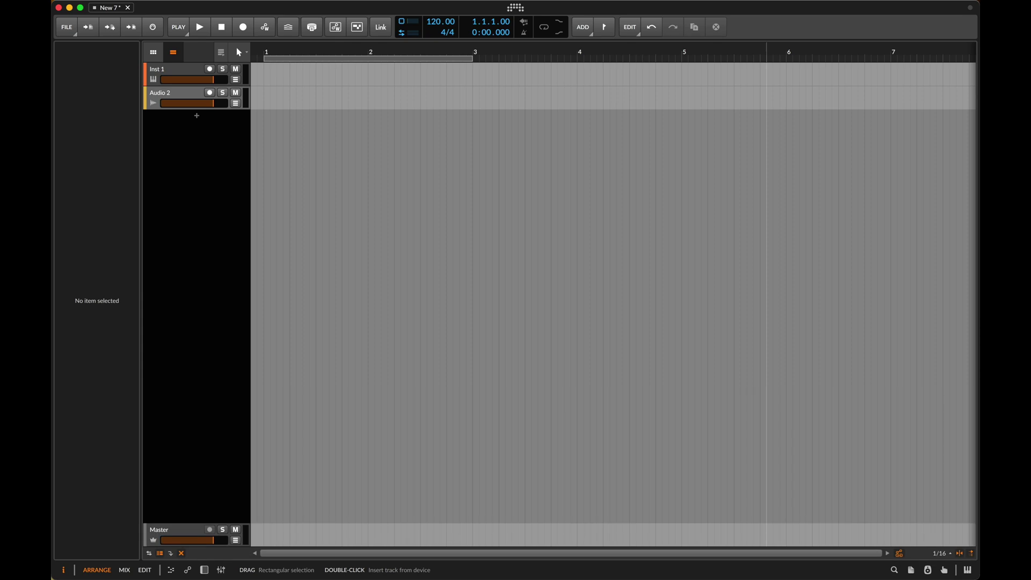
{"action": "key", "text": "d"}
{"action": "key", "text": "d"}
{"action": "key", "text": "d"}
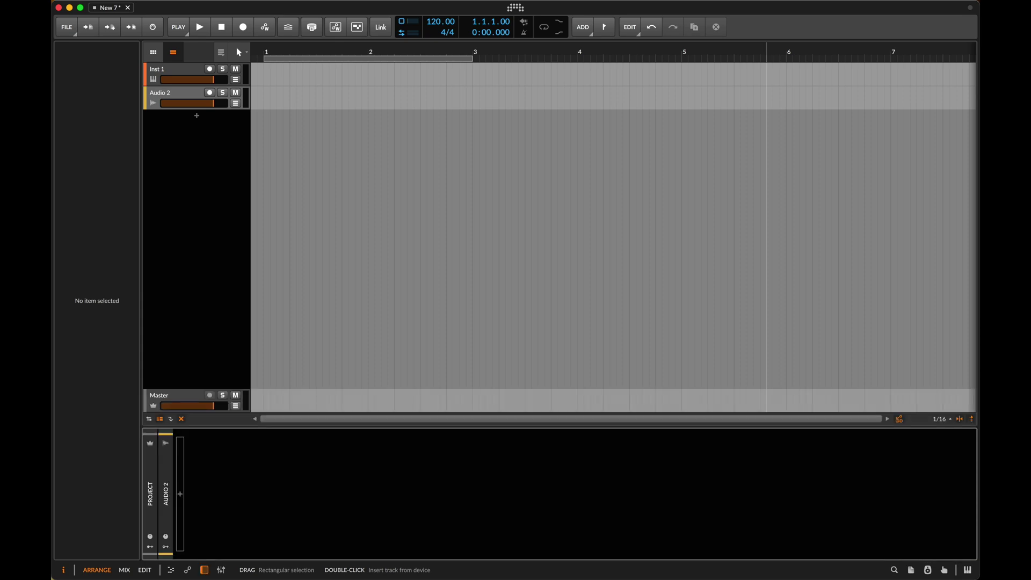
{"action": "key", "text": "d"}
{"action": "key", "text": "d"}
- Find the Double Content action in the keyboard shortcut settings and try to assign Alt+D to it
{"action": "key", "text": "super+comma"}
{"action": "scroll", "coordinate": [513, 322], "scroll_direction": "up", "scroll_amount": 3}
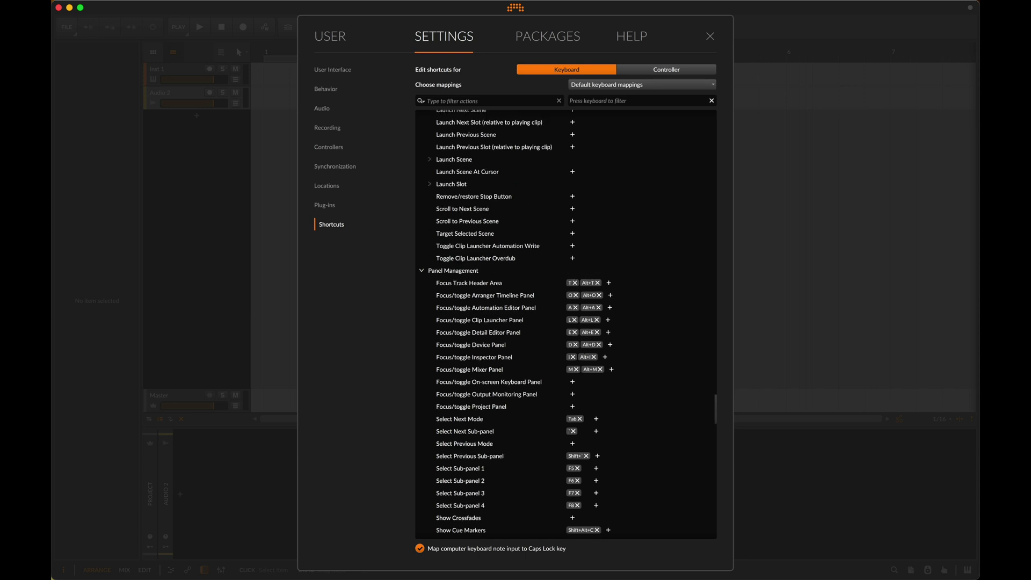
{"action": "type", "text": "double"}
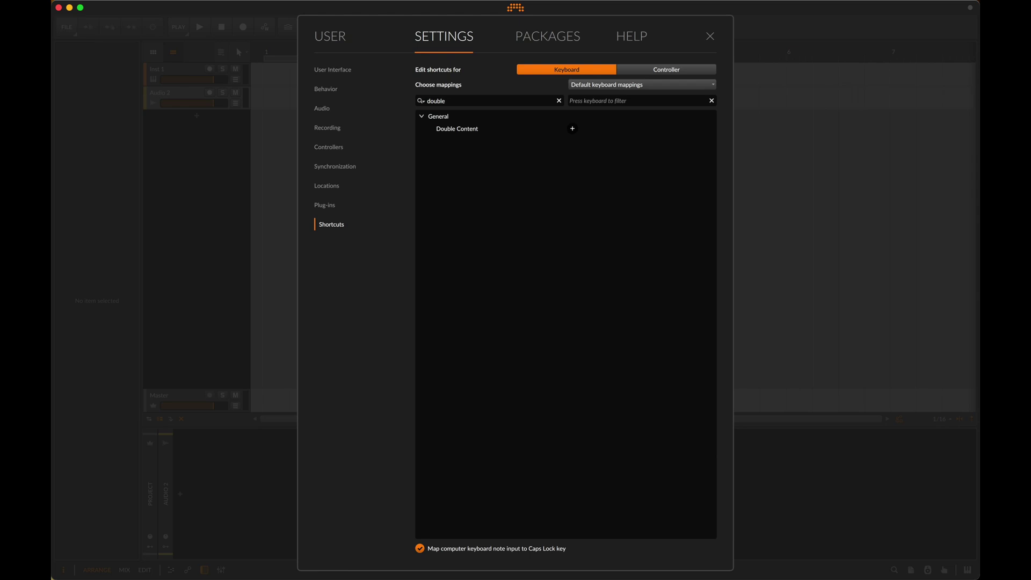
{"action": "left_click", "coordinate": [573, 128]}
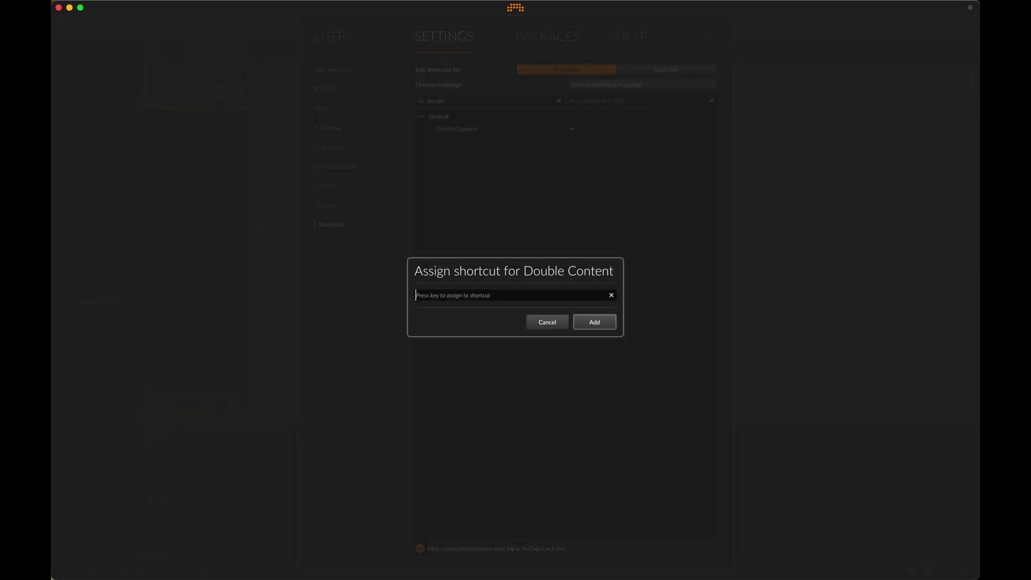
{"action": "key", "text": "alt+d"}
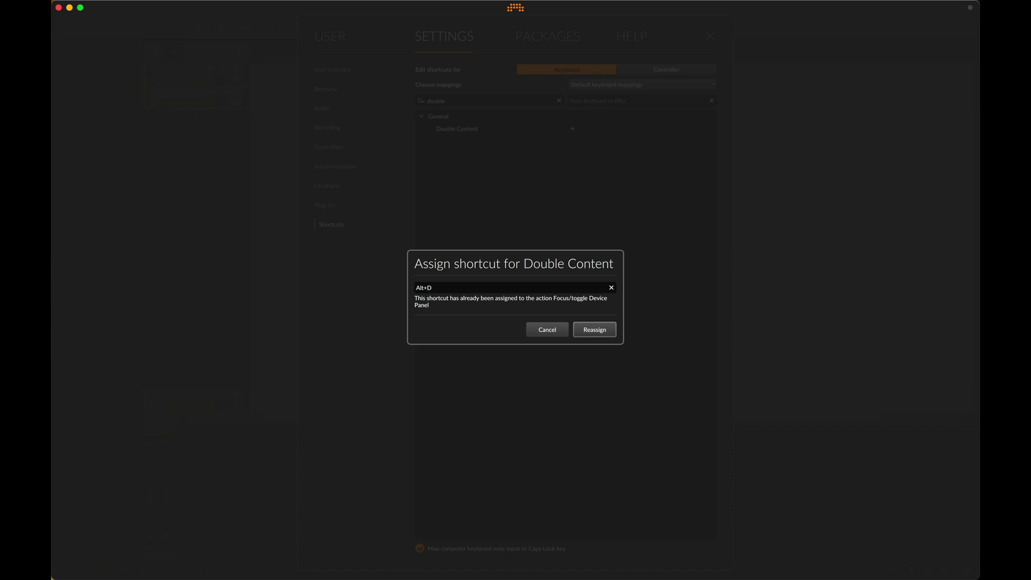
{"action": "left_click", "coordinate": [553, 329]}
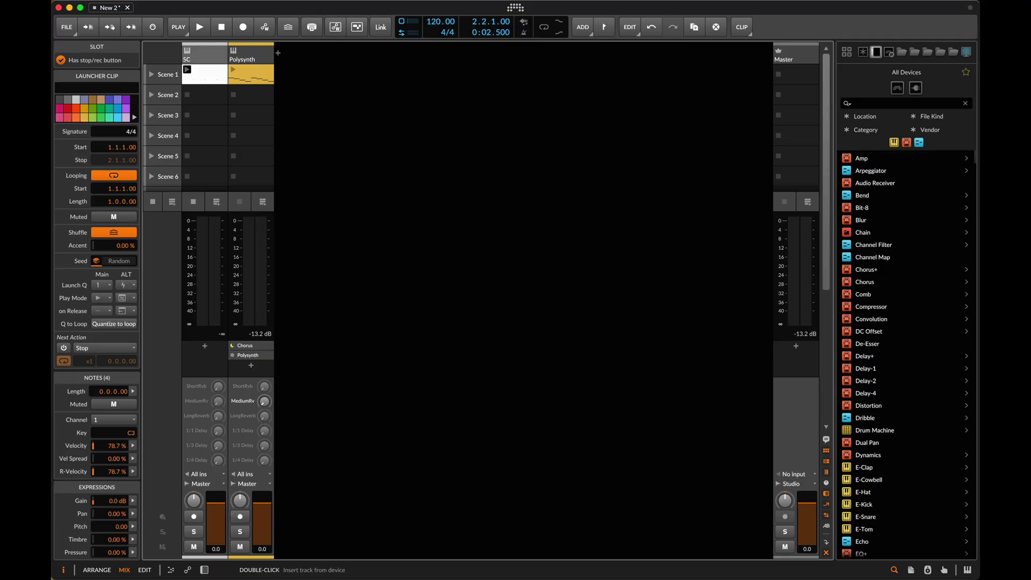
- Open the keyboard shortcut settings and filter the actions by "insert sile"
{"action": "key", "text": "super+comma"}
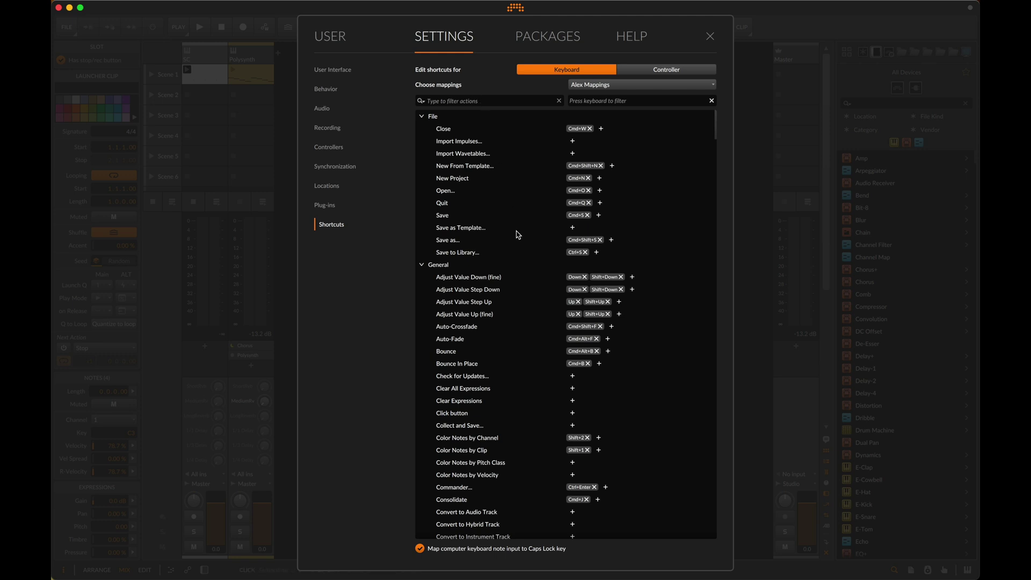
{"action": "scroll", "coordinate": [606, 240], "scroll_direction": "down", "scroll_amount": 5}
{"action": "scroll", "coordinate": [606, 240], "scroll_direction": "up", "scroll_amount": 5}
{"action": "left_click", "coordinate": [456, 97]}
{"action": "type", "text": "inse"}
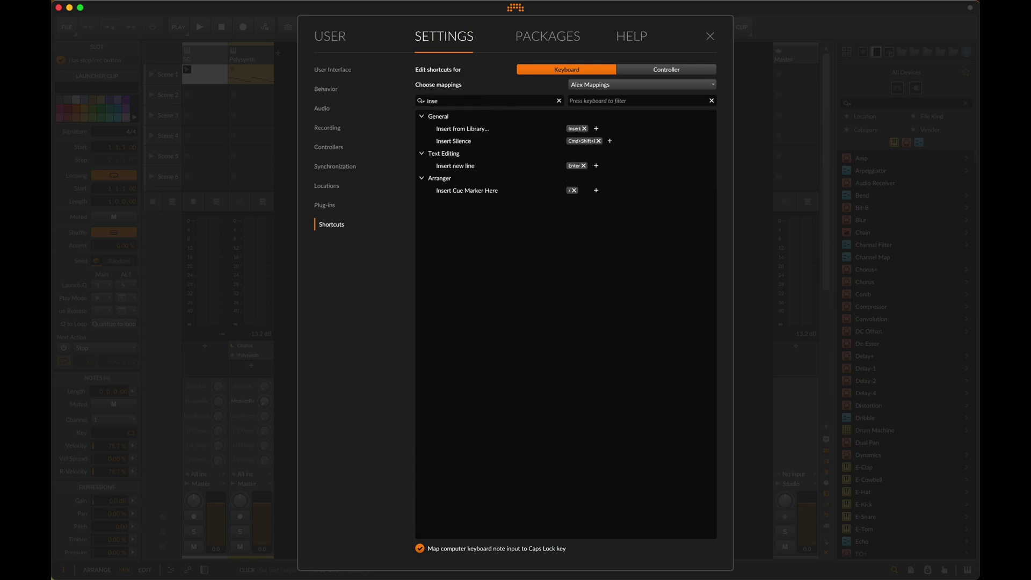
{"action": "type", "text": "rt sile"}
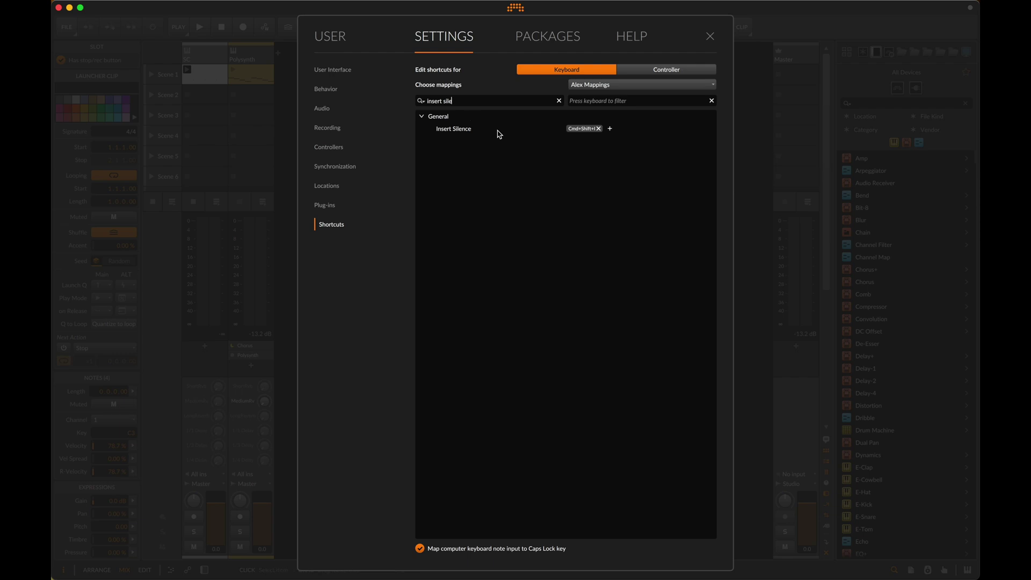
- Try to add Cmd+Shift+H as a shortcut for Insert Silence, and leave the settings
{"action": "left_click", "coordinate": [610, 129]}
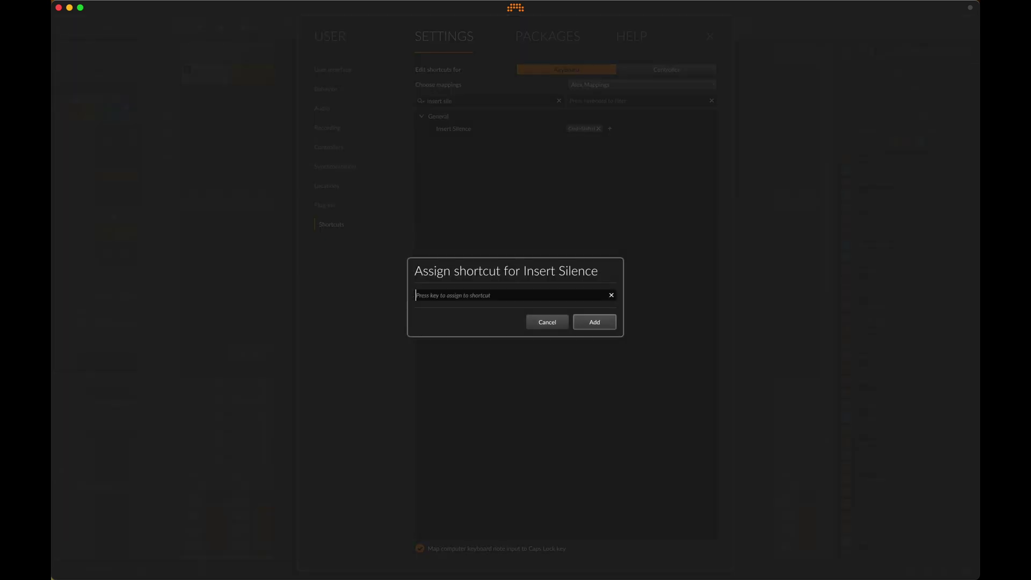
{"action": "key", "text": "super+shift+h"}
{"action": "left_click", "coordinate": [551, 323]}
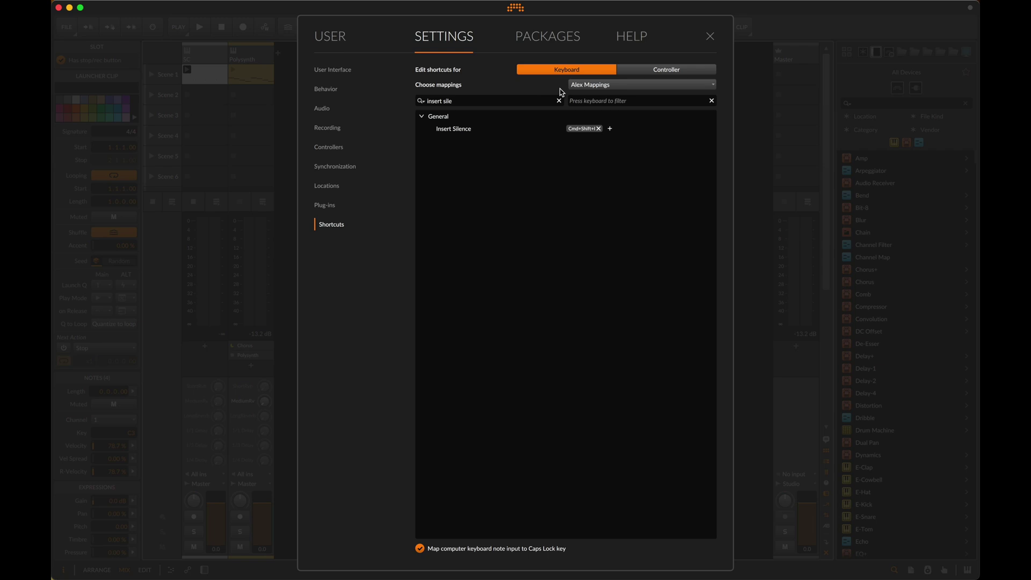
{"action": "key", "text": "Escape"}
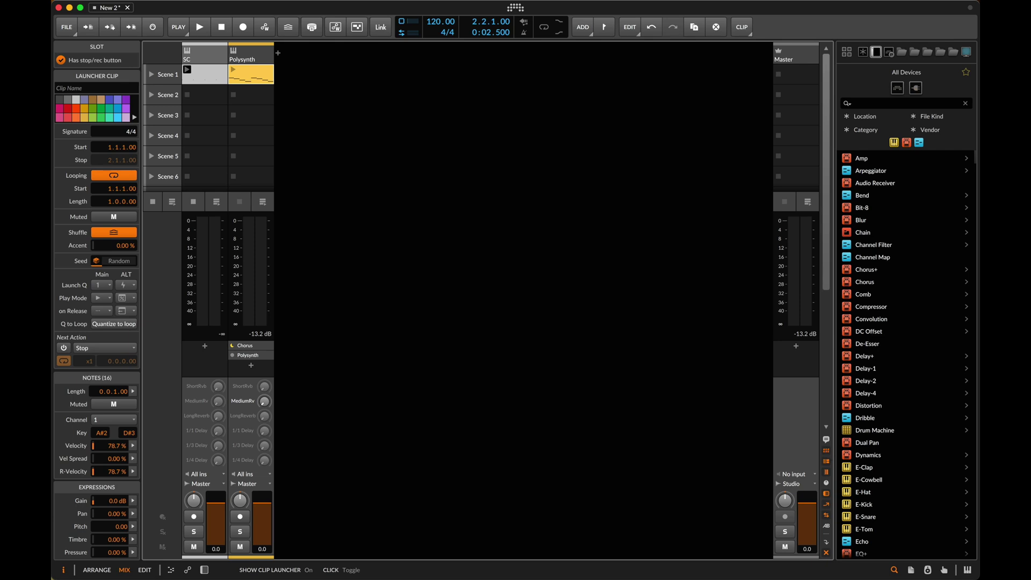
- Toggle the mixer's clip launcher, large clip height and big meters, leaving the clip launcher hidden and the clip height small
{"action": "left_click", "coordinate": [828, 452]}
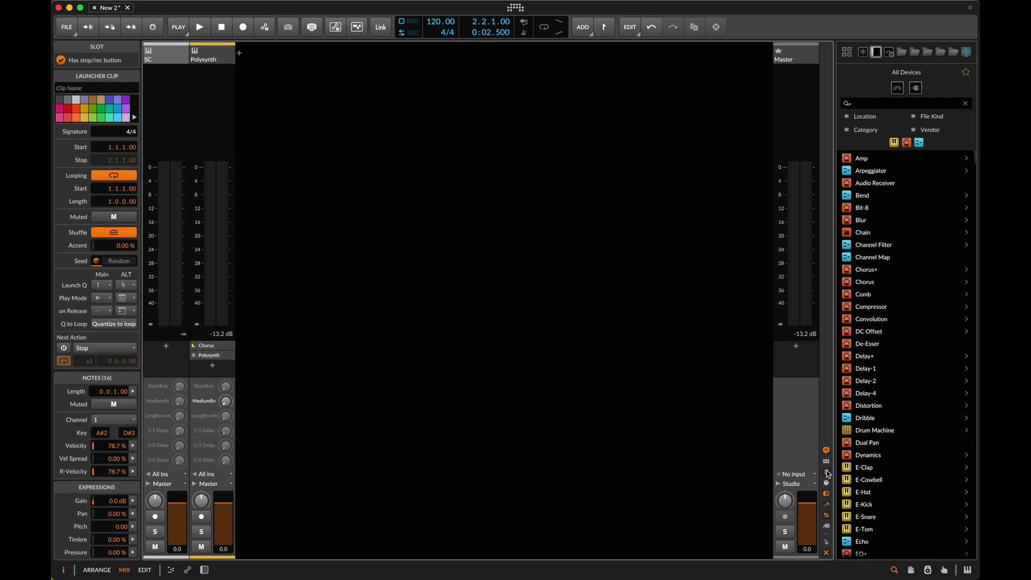
{"action": "left_click", "coordinate": [828, 463]}
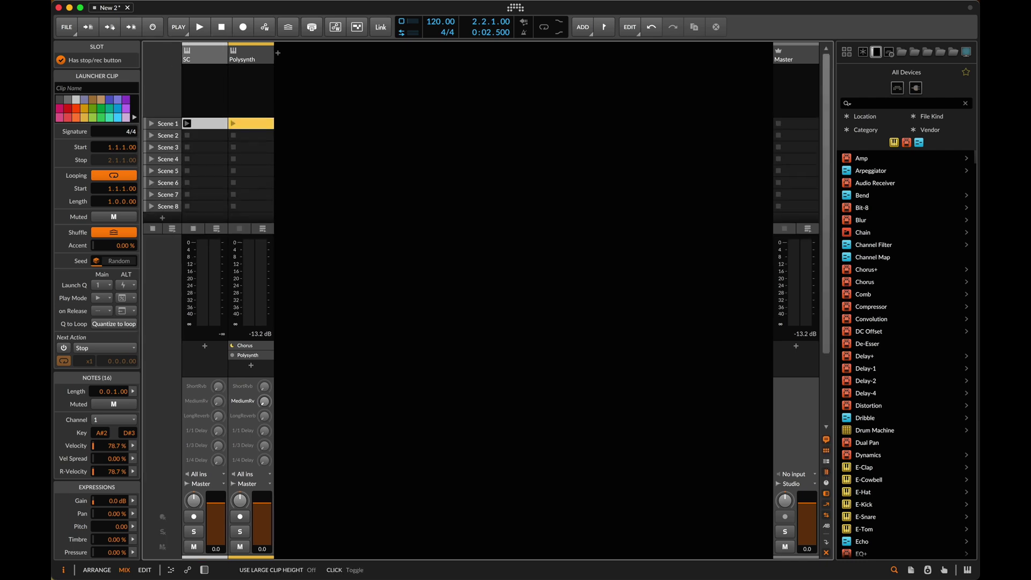
{"action": "left_click", "coordinate": [827, 466]}
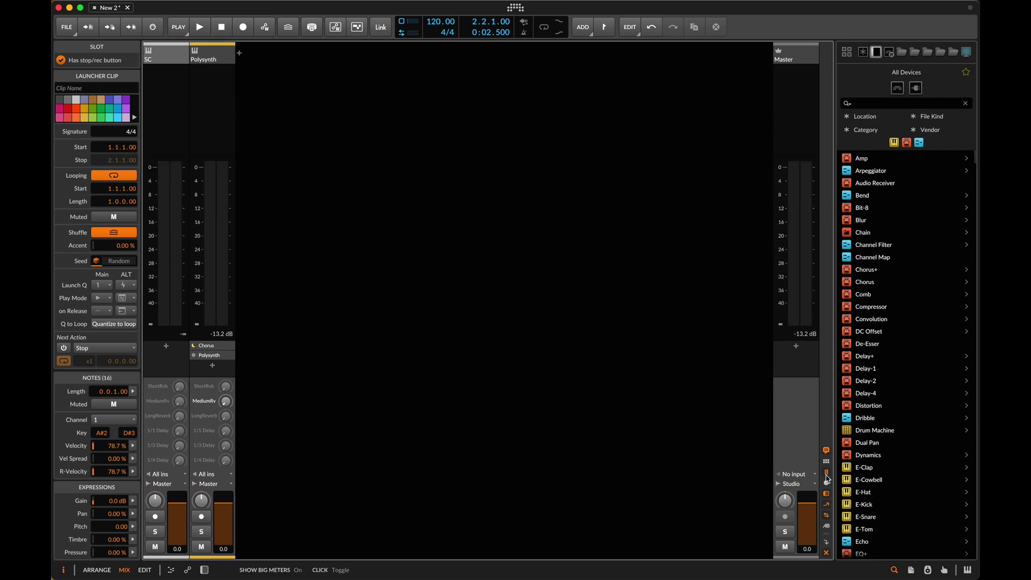
{"action": "left_click", "coordinate": [827, 473]}
{"action": "left_click", "coordinate": [828, 473]}
- Hide the sends section in the mixer and show the FX tracks
{"action": "key", "text": "alt+s"}
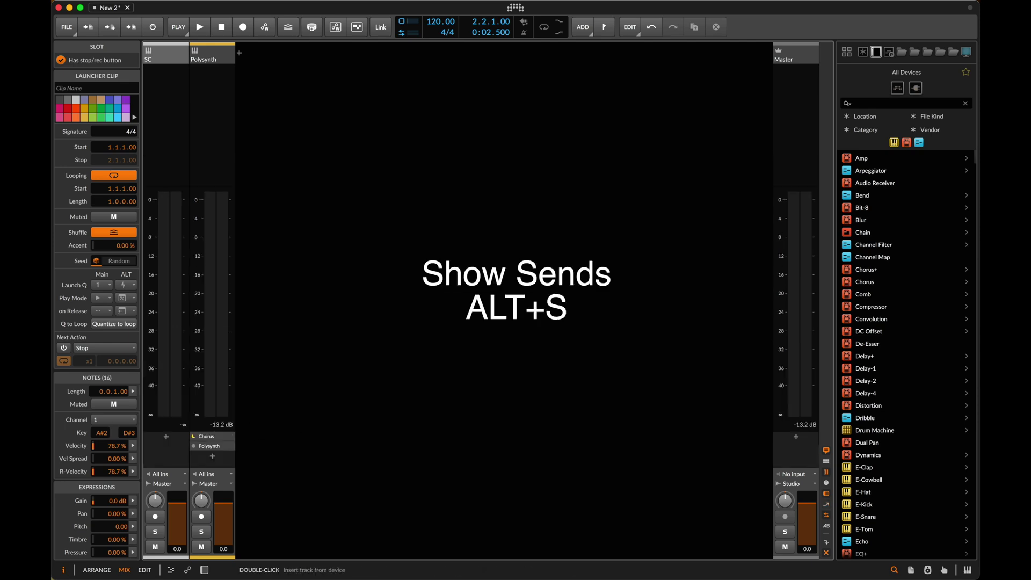
{"action": "key", "text": "alt+s"}
{"action": "key", "text": "alt+s"}
{"action": "key", "text": "alt+s"}
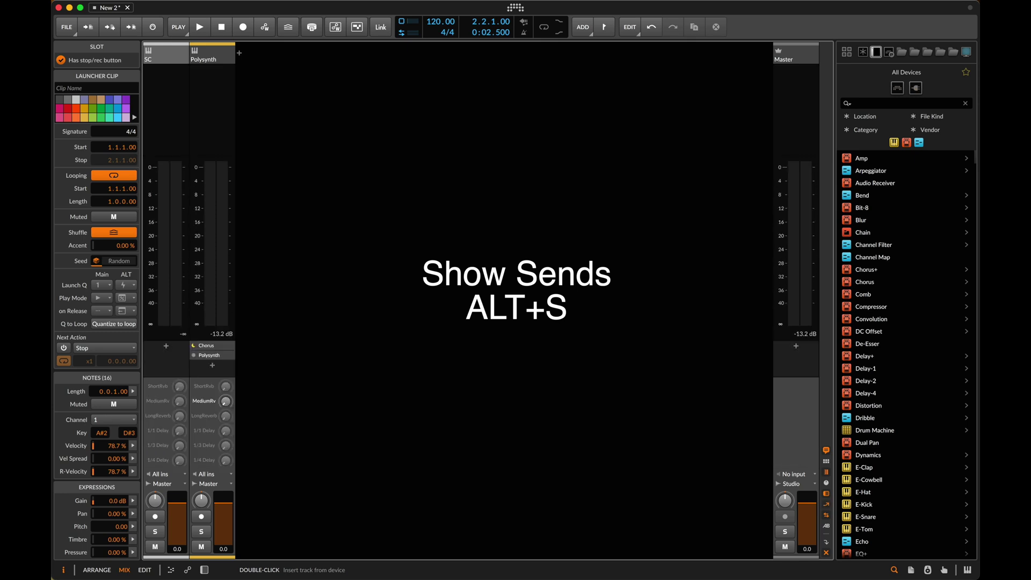
{"action": "key", "text": "alt+r"}
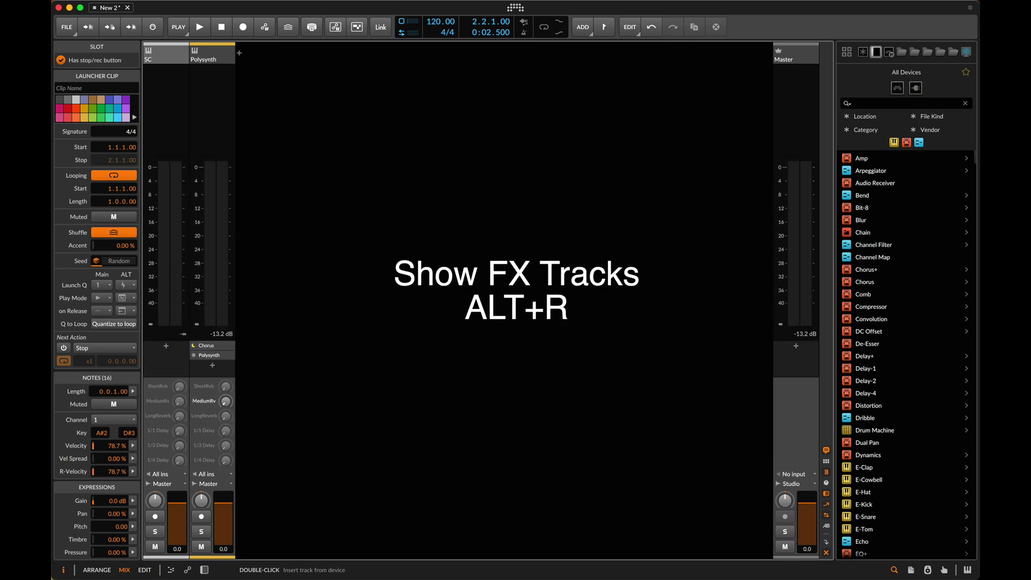
{"action": "key", "text": "alt+r"}
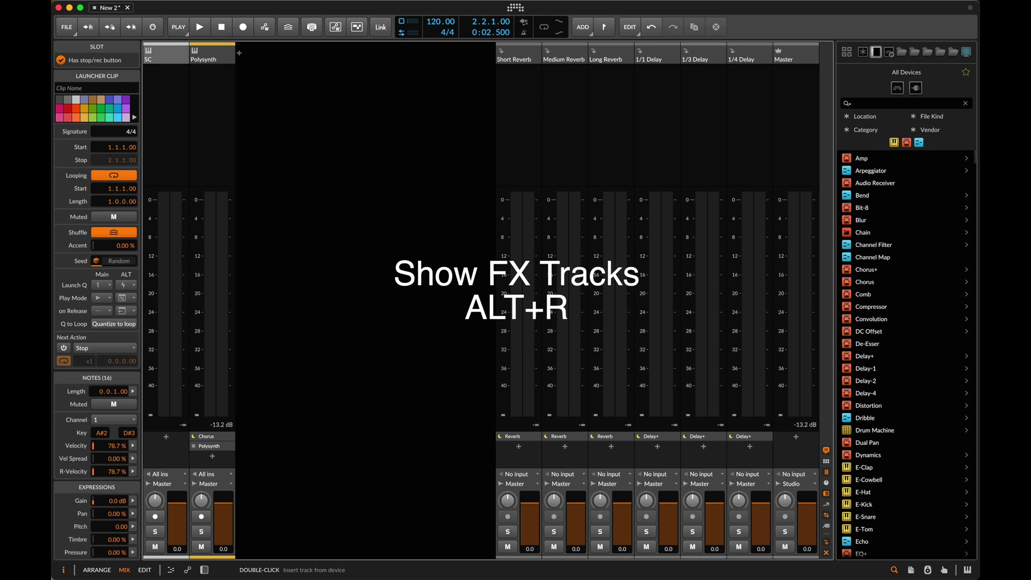
- Hide the big meters in the mixer and show the clip launcher
{"action": "key", "text": "alt+m"}
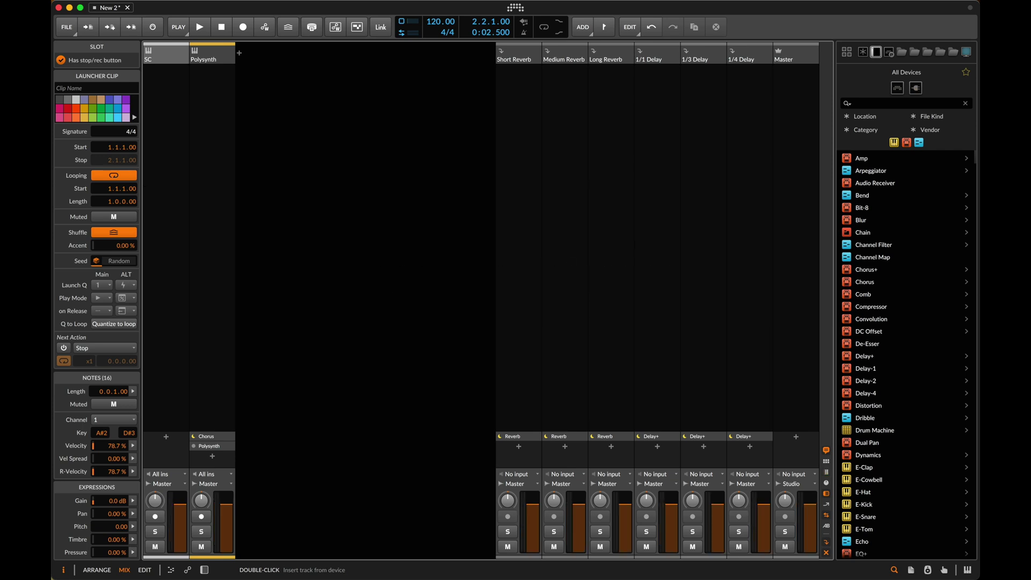
{"action": "key", "text": "alt+c"}
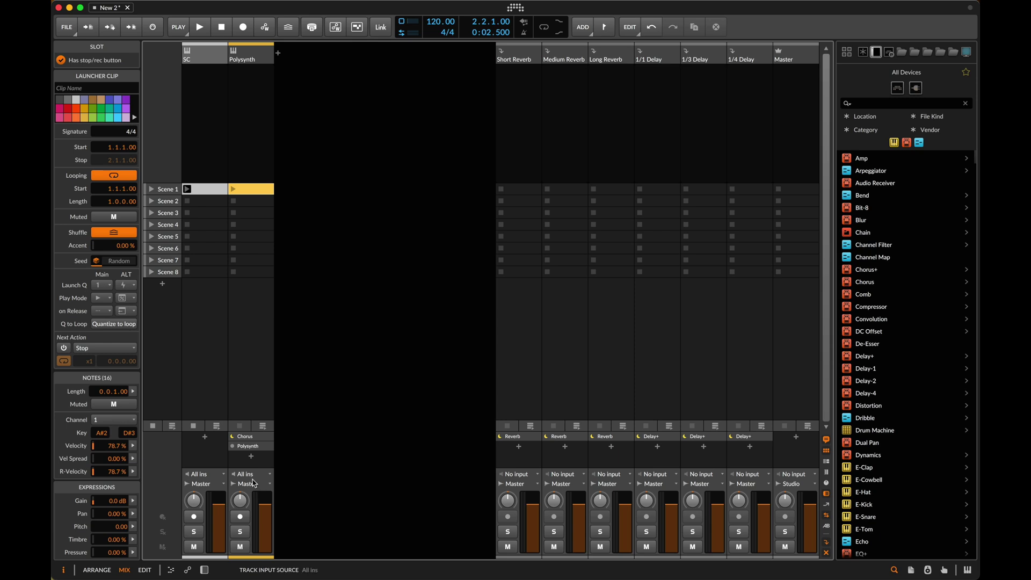
- Toggle the mixer's track I/O section, leaving it hidden, and hide the devices section
{"action": "key", "text": "alt+i"}
{"action": "key", "text": "alt+i"}
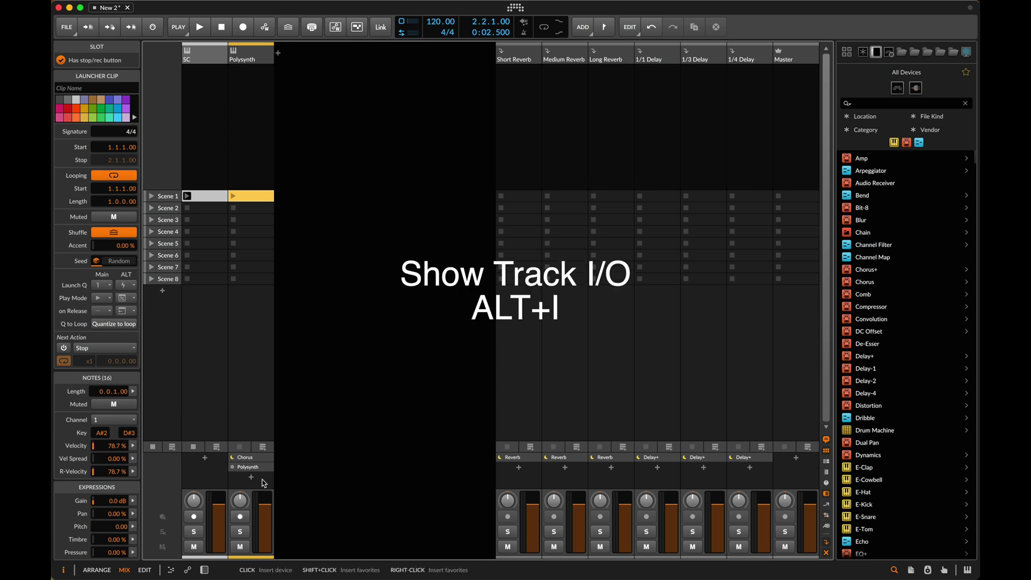
{"action": "key", "text": "alt+d"}
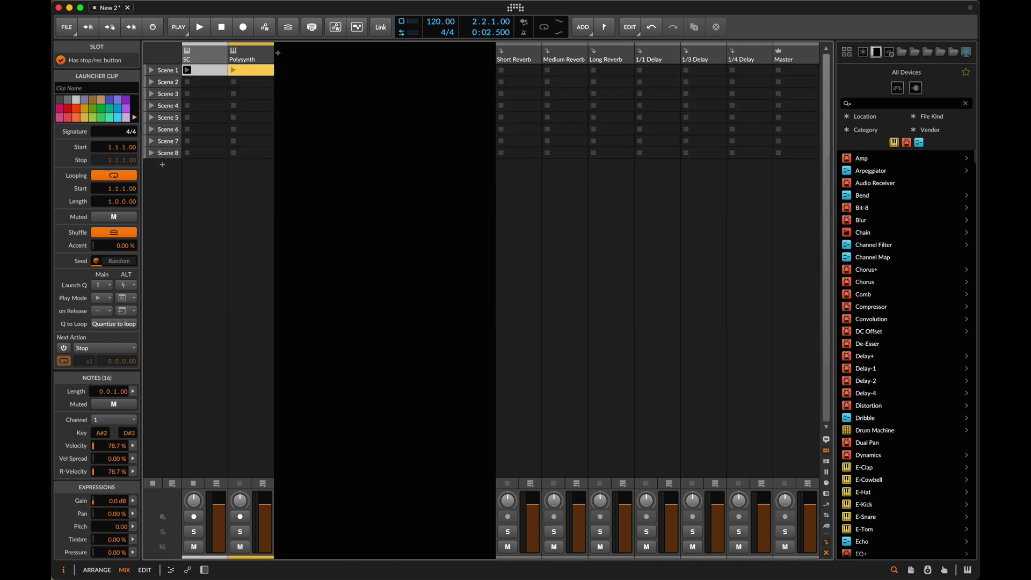
- Toggle the mixer's track I/O, devices and sends sections on and off, and hide the FX tracks
{"action": "key", "text": "alt+i"}
{"action": "key", "text": "alt+d"}
{"action": "key", "text": "alt+f"}
{"action": "key", "text": "alt+s"}
{"action": "key", "text": "alt+d"}
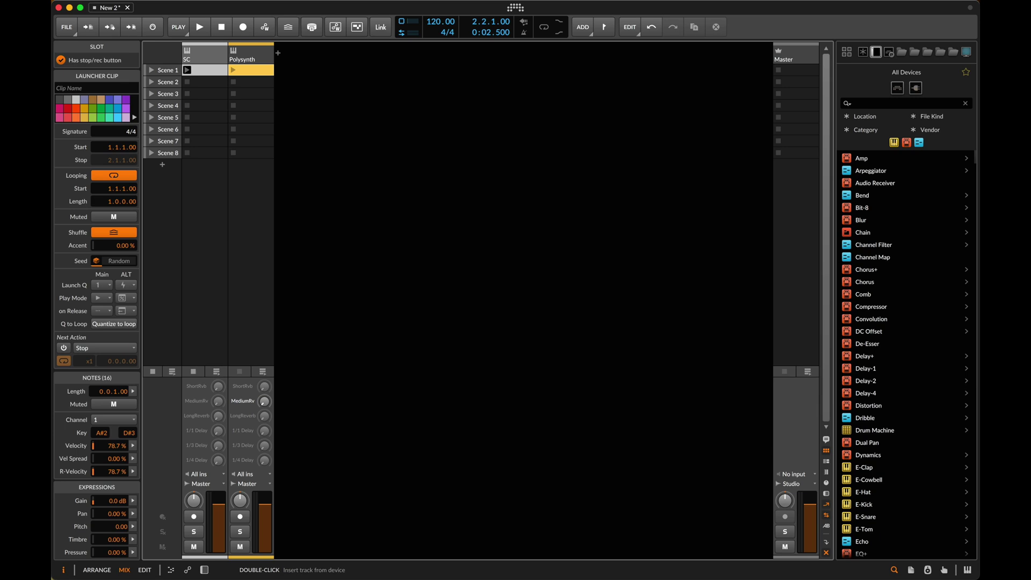
{"action": "key", "text": "alt+i"}
{"action": "key", "text": "alt+s"}
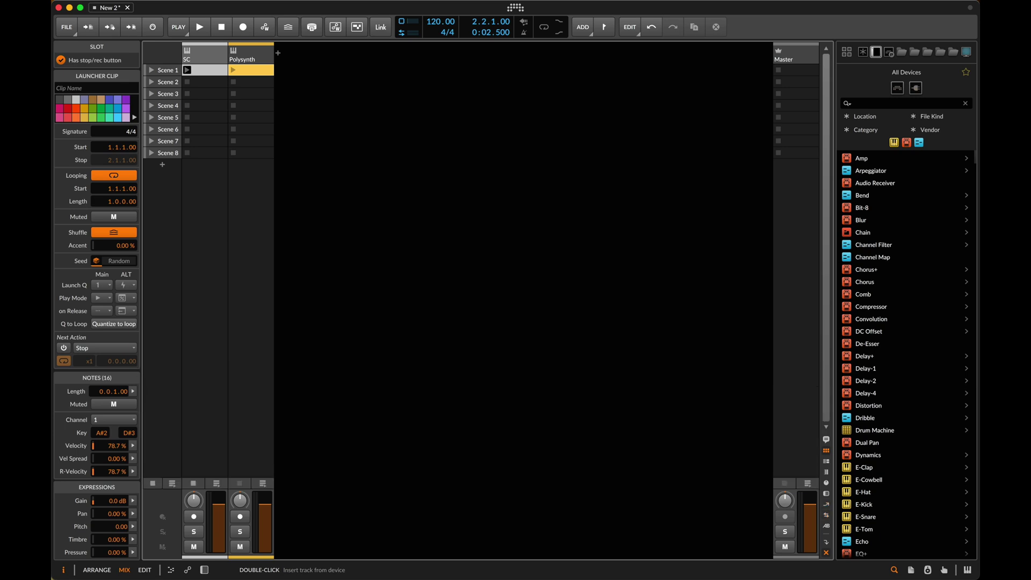
- Hide the clip launcher in the mixer and show the big meters
{"action": "key", "text": "alt+m"}
{"action": "key", "text": "alt+m"}
{"action": "key", "text": "Tab"}
{"action": "key", "text": "Tab"}
{"action": "key", "text": "alt+l"}
{"action": "key", "text": "alt+m"}
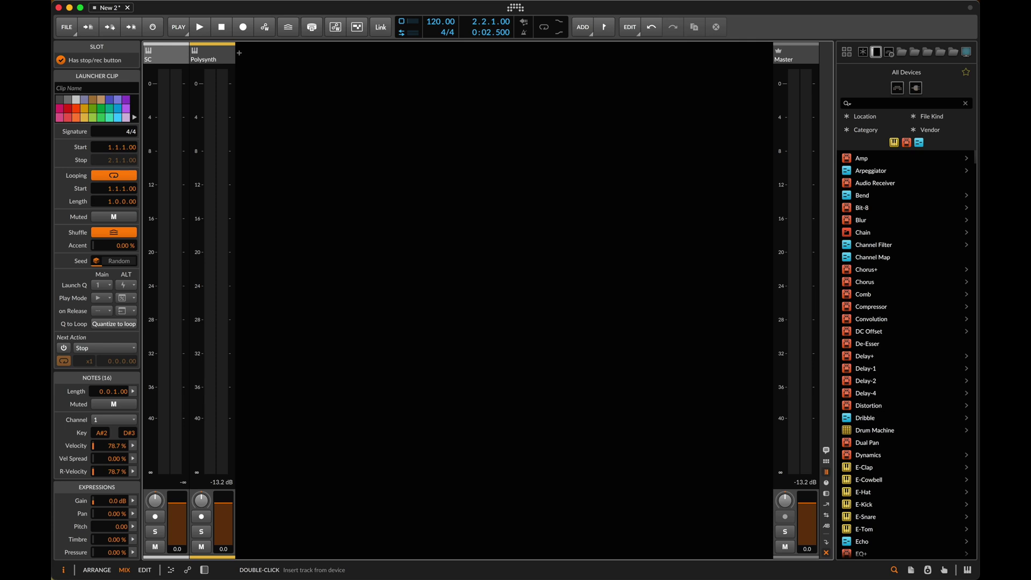
- Show the FX tracks in the mixer again
{"action": "key", "text": "shift+c"}
{"action": "key", "text": "shift+c"}
{"action": "key", "text": "shift+f"}
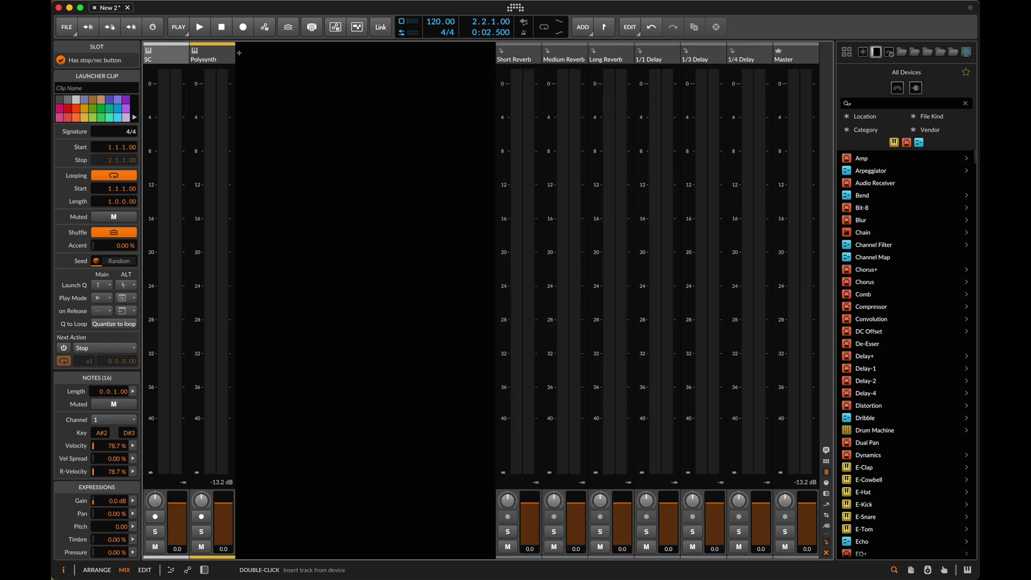
{"action": "key", "text": "shift+s"}
{"action": "key", "text": "shift+s"}
- Hide the browser panel and toggle the inspector panel several times, leaving it hidden
{"action": "key", "text": "b"}
{"action": "key", "text": "b"}
{"action": "key", "text": "i"}
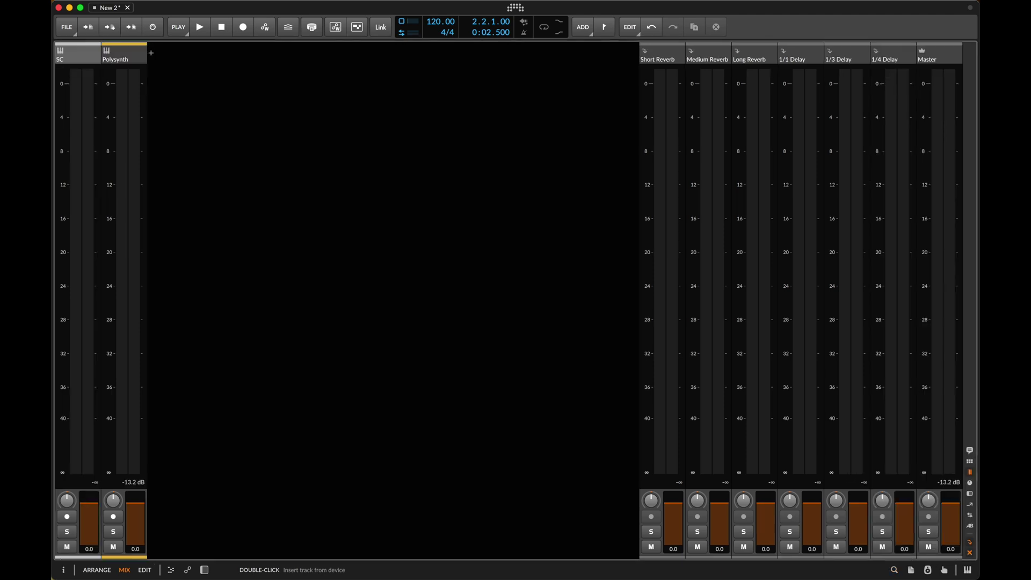
{"action": "key", "text": "i"}
{"action": "key", "text": "i"}
{"action": "key", "text": "i"}
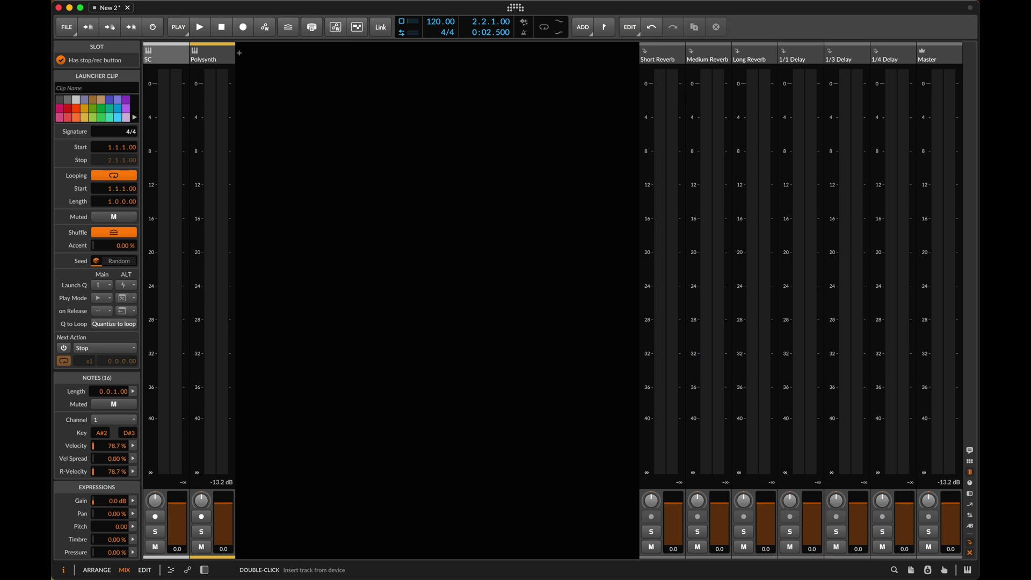
{"action": "key", "text": "i"}
{"action": "key", "text": "super+f"}
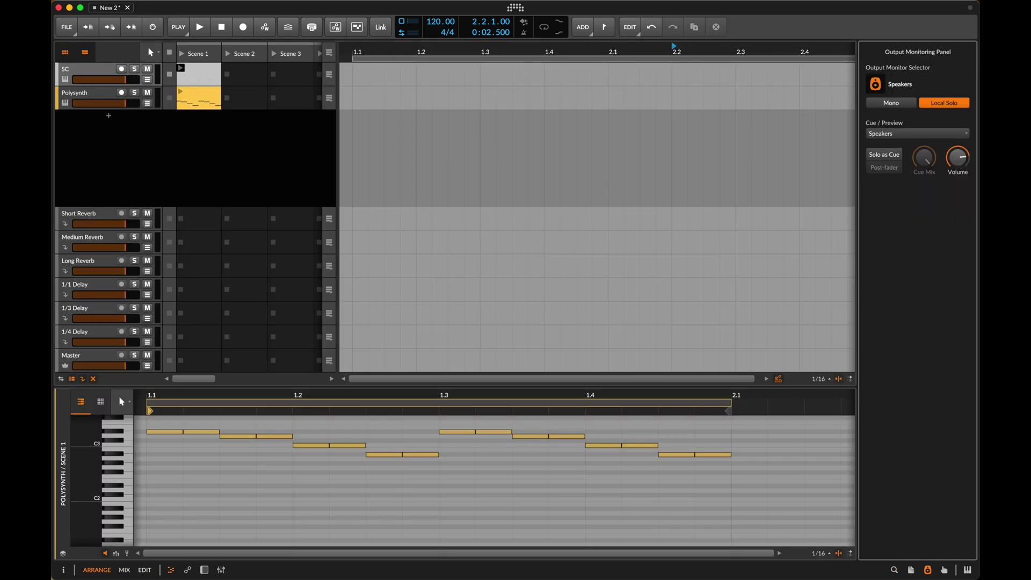
- Show the automation editor panel, switch to the device panel, and select the Polysynth track to display its devices
{"action": "key", "text": "a"}
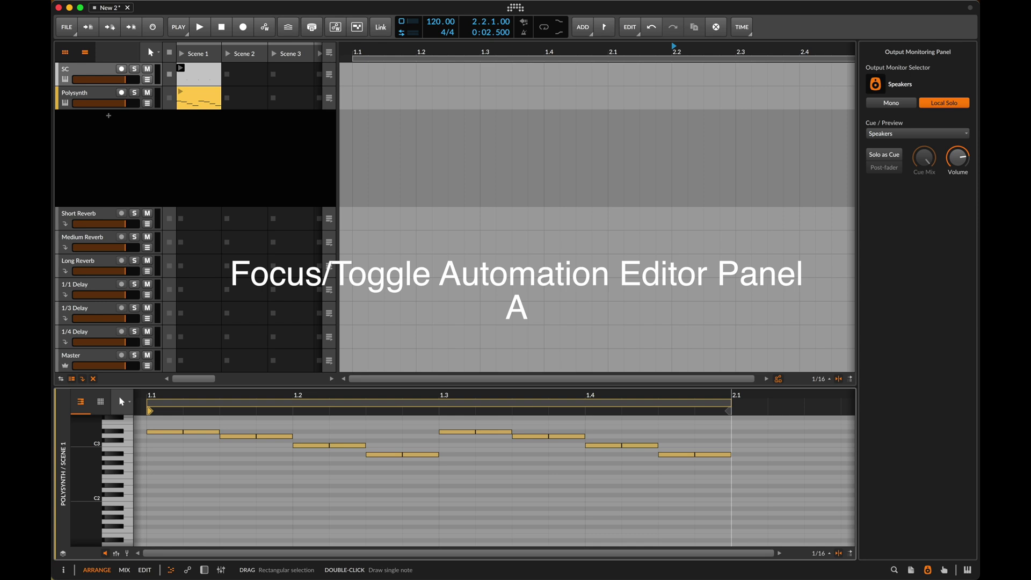
{"action": "key", "text": "a"}
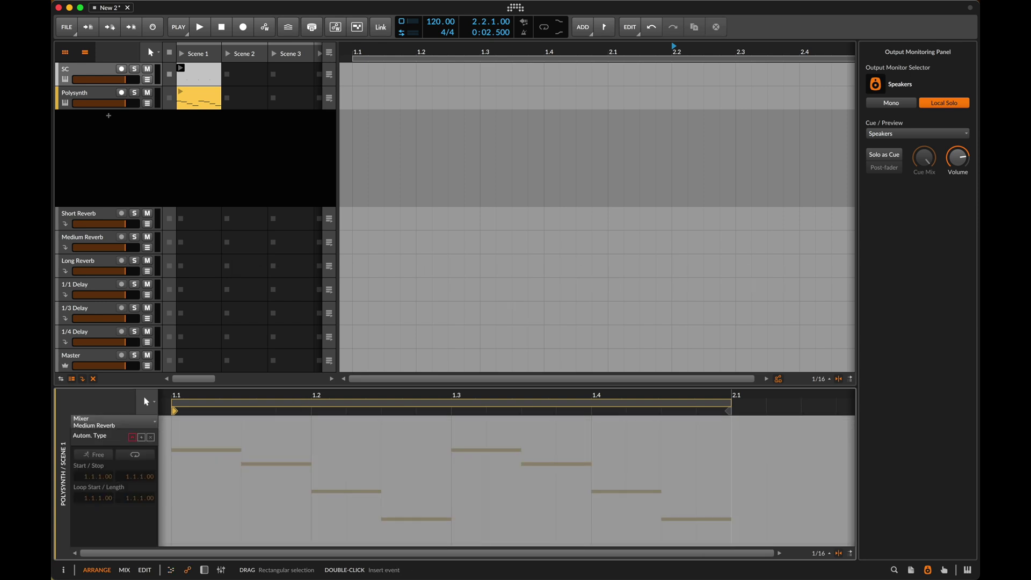
{"action": "key", "text": "d"}
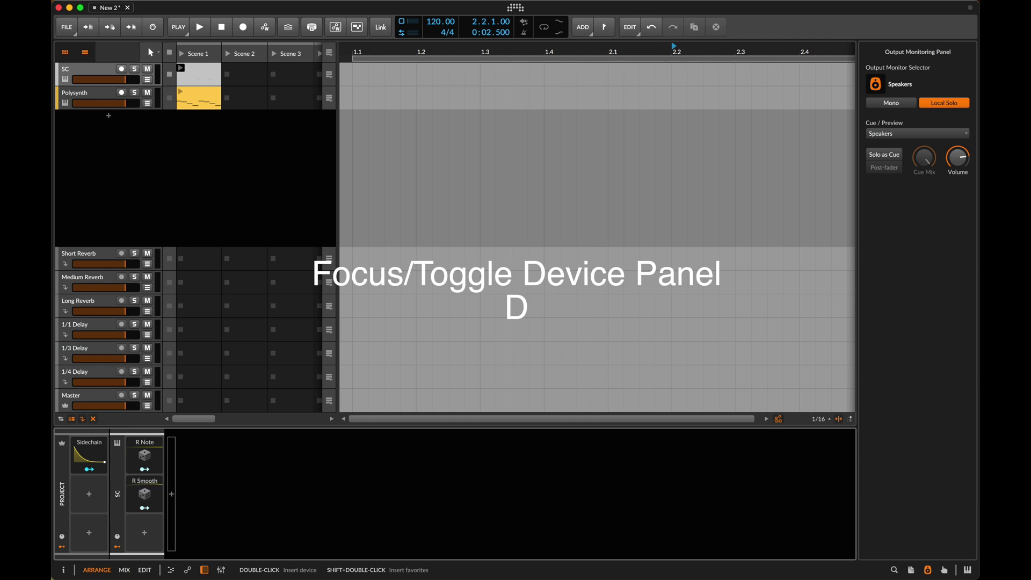
{"action": "left_click", "coordinate": [84, 96]}
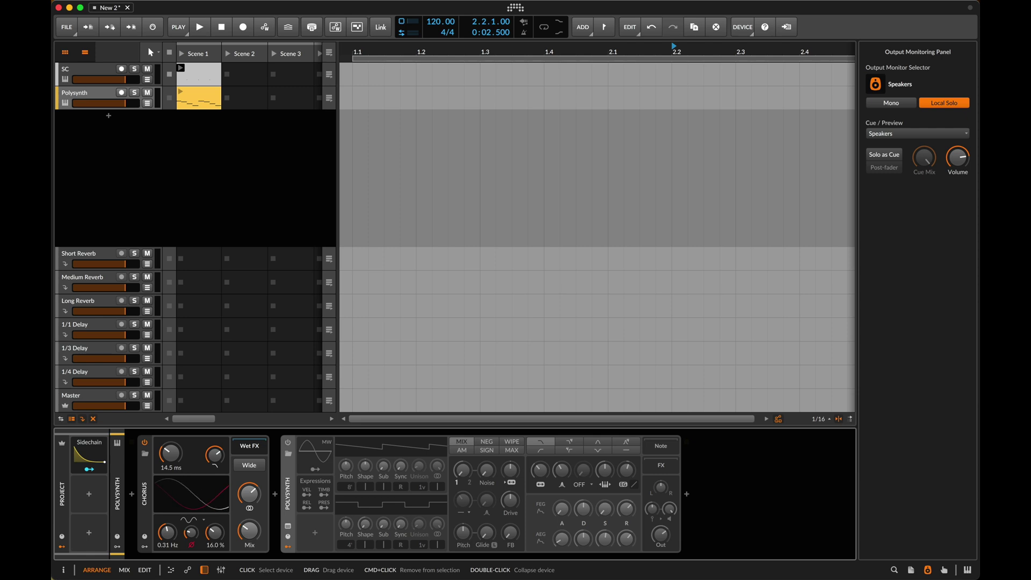
- Cycle from the detail editor through the device panel to the automation editor for the Polysynth track
{"action": "key", "text": "e"}
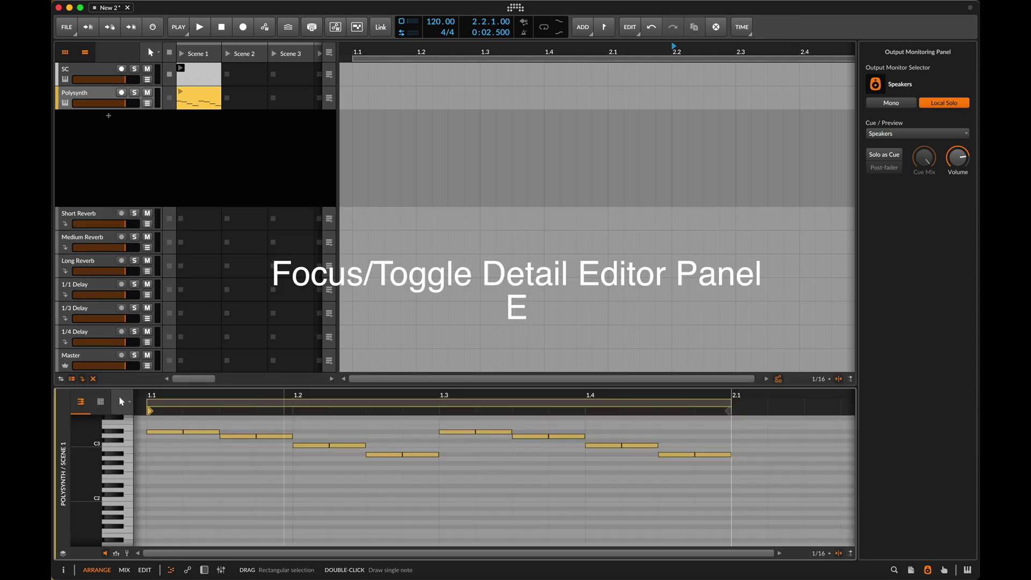
{"action": "key", "text": "d"}
{"action": "key", "text": "a"}
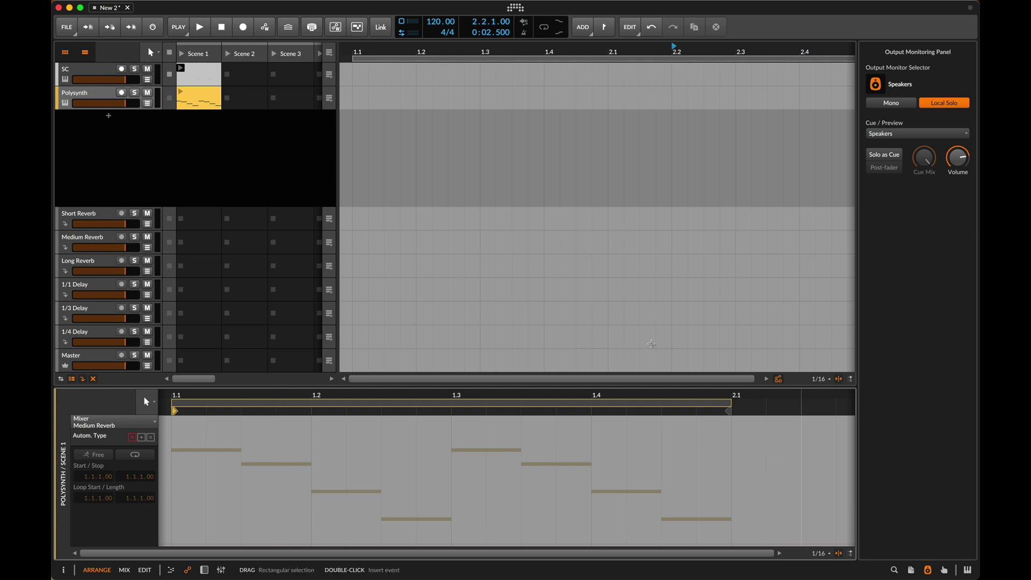
- Toggle the Project panel and the Output Monitoring panel, leaving both hidden
{"action": "left_click", "coordinate": [608, 303]}
{"action": "key", "text": "p"}
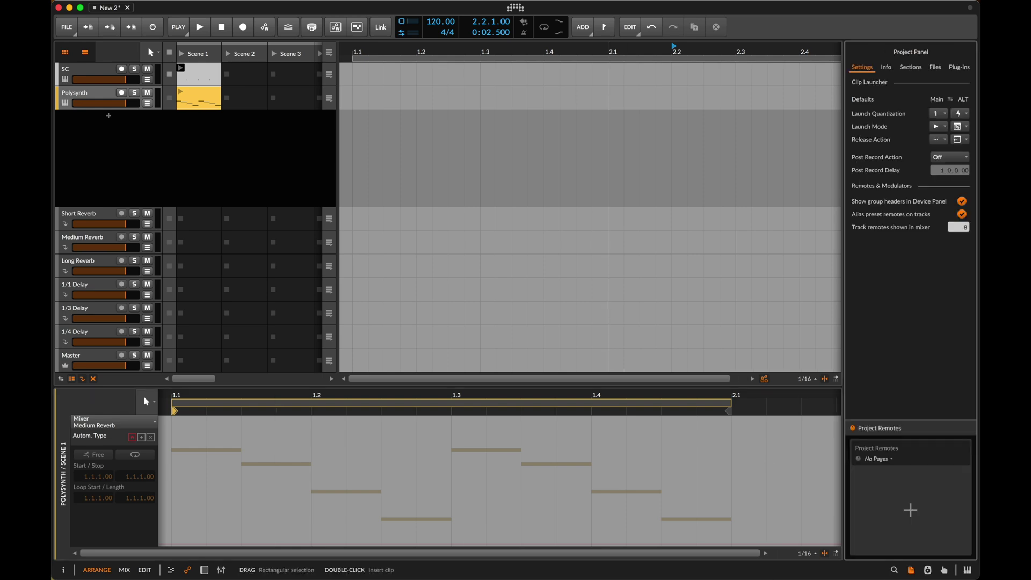
{"action": "key", "text": "p"}
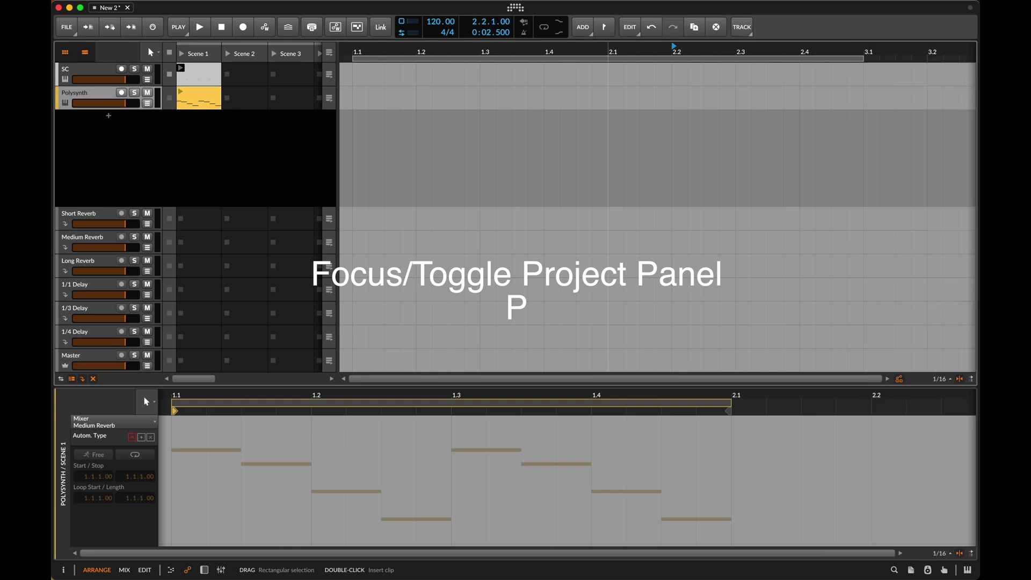
{"action": "key", "text": "o"}
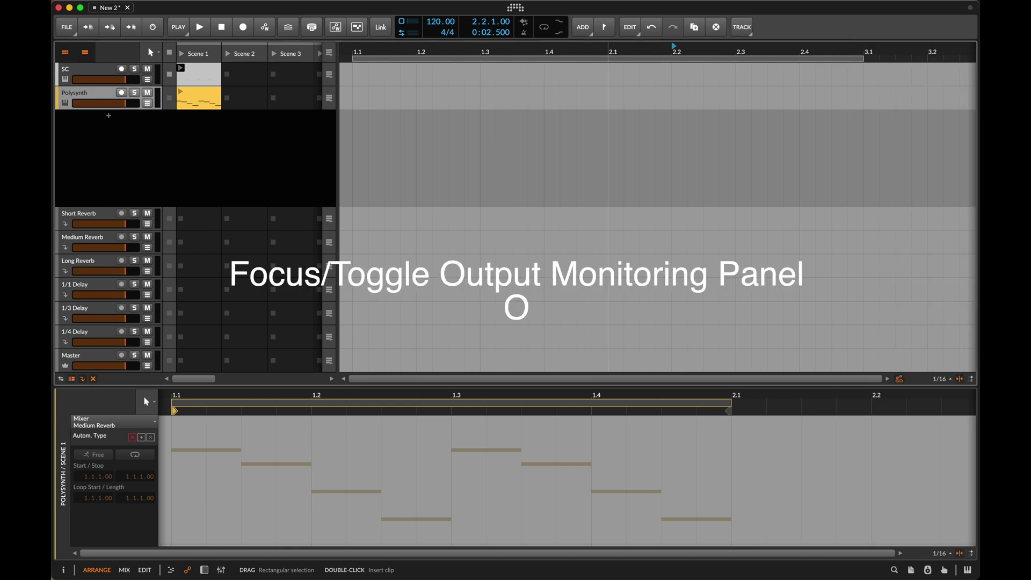
{"action": "key", "text": "o"}
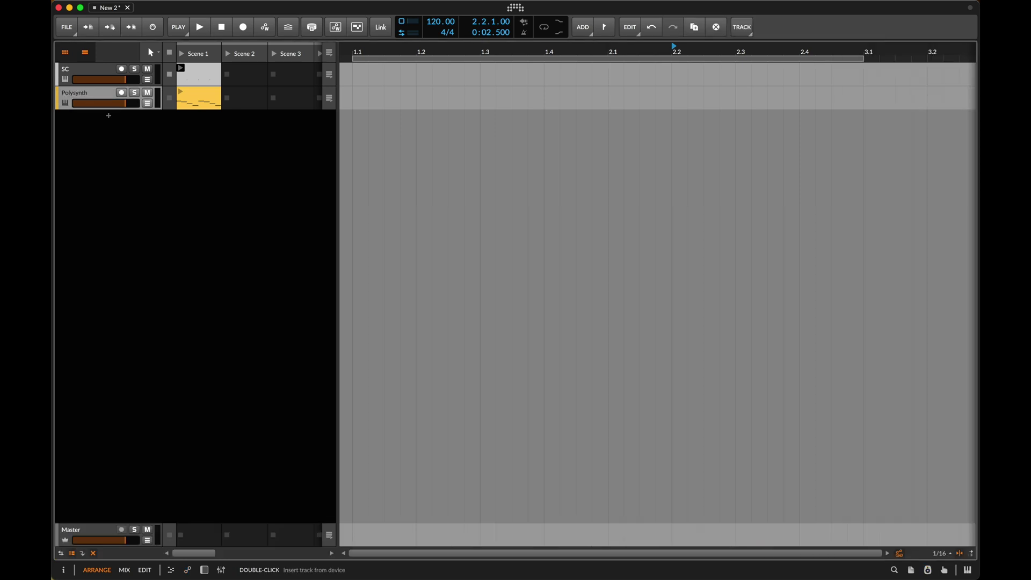
- Open the Polysynth track's Scene 1 clip in the detail editor and enlarge the editor's height
{"action": "double_click", "coordinate": [206, 100]}
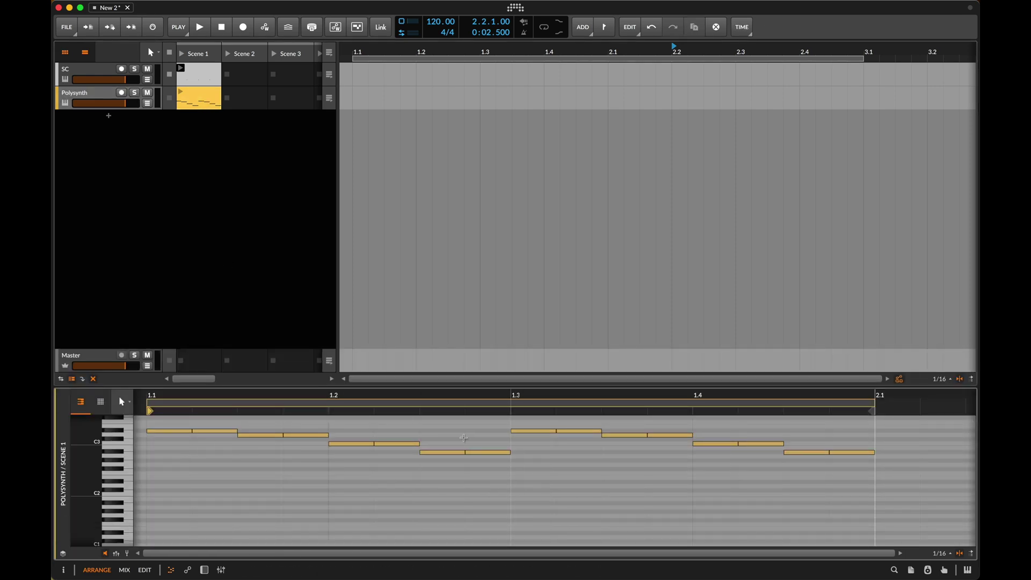
{"action": "left_click_drag", "start_coordinate": [375, 386], "coordinate": [427, 321]}
{"action": "scroll", "coordinate": [423, 397], "scroll_direction": "down", "scroll_amount": 2}
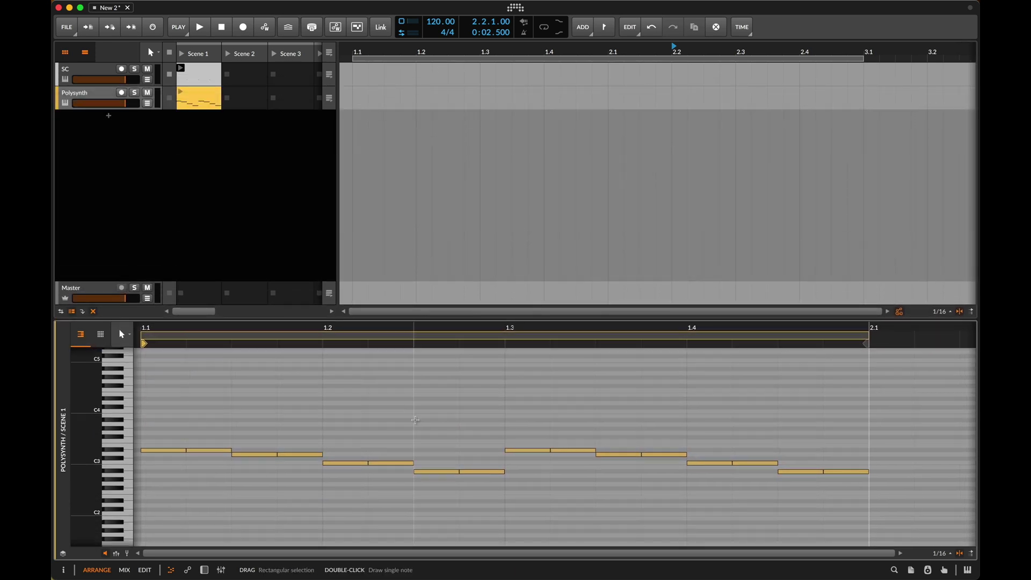
- Toggle maximised editing mode for the clip on and off twice, returning to the Arrange layout
{"action": "left_click", "coordinate": [420, 408]}
{"action": "key", "text": "shift+e"}
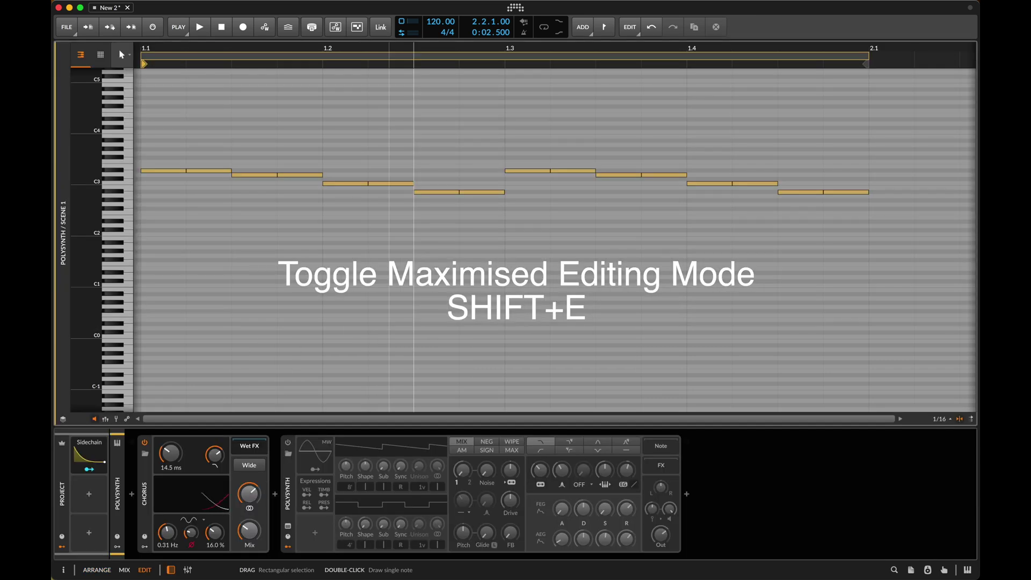
{"action": "key", "text": "shift+e"}
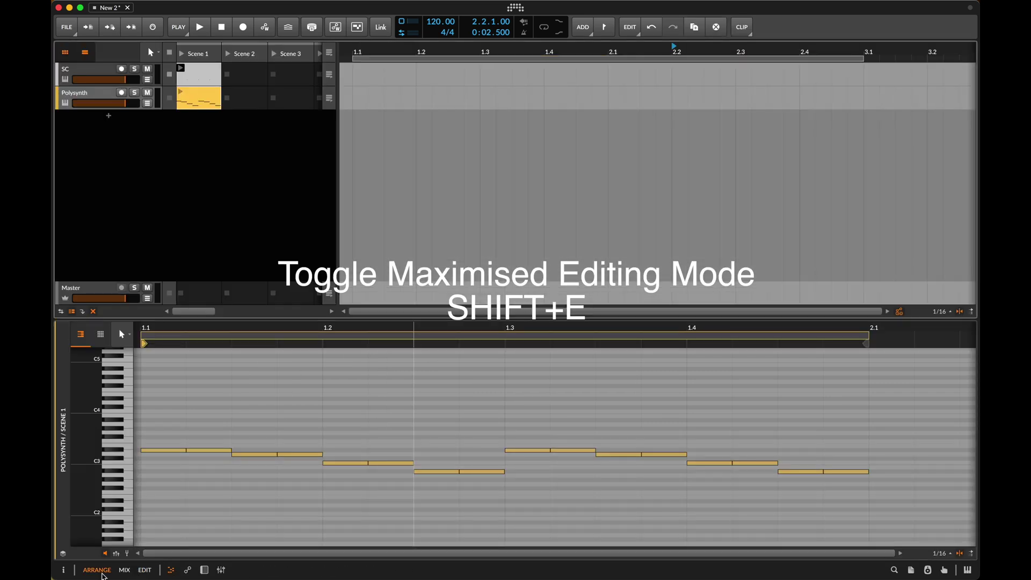
{"action": "key", "text": "shift+e"}
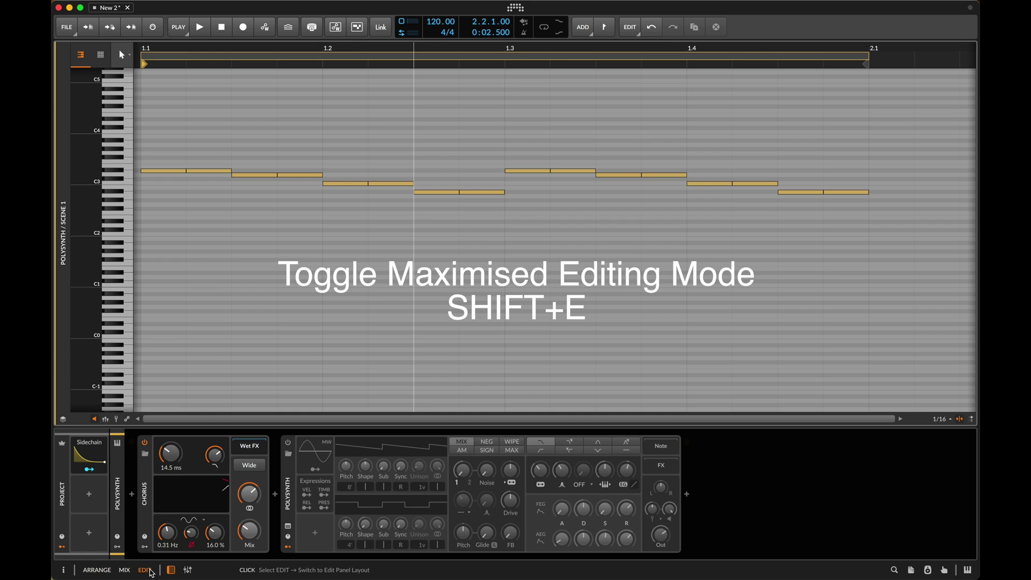
{"action": "key", "text": "shift+e"}
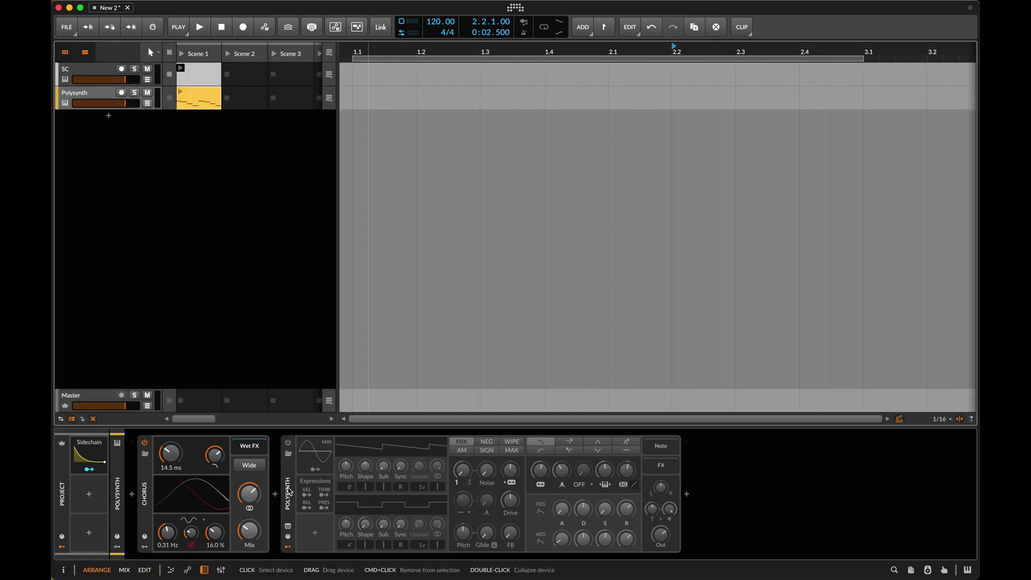
- Activate the Polysynth device and delete the Chorus from the device chain
{"action": "left_click", "coordinate": [287, 447]}
{"action": "left_click", "coordinate": [144, 492]}
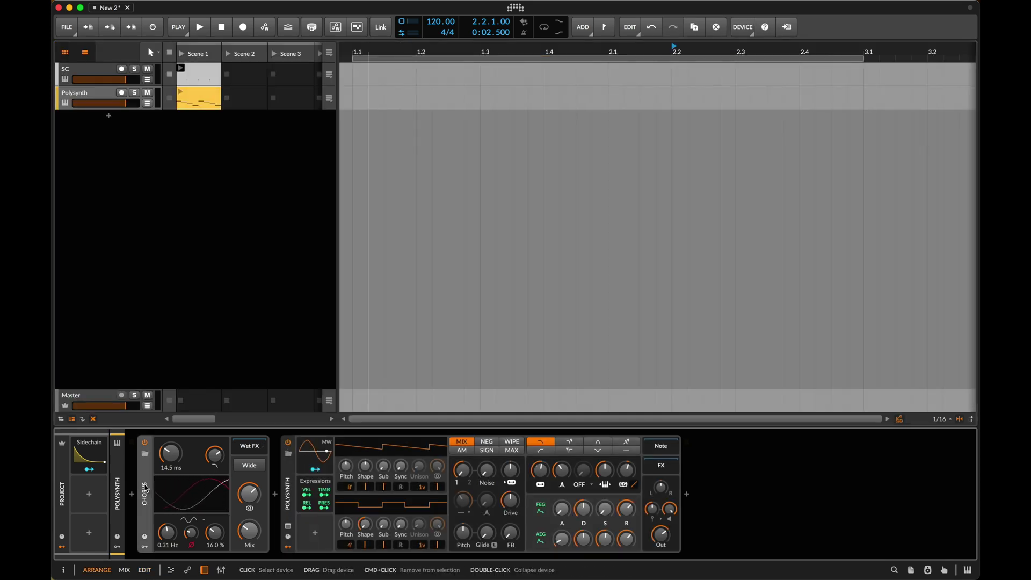
{"action": "key", "text": "Delete"}
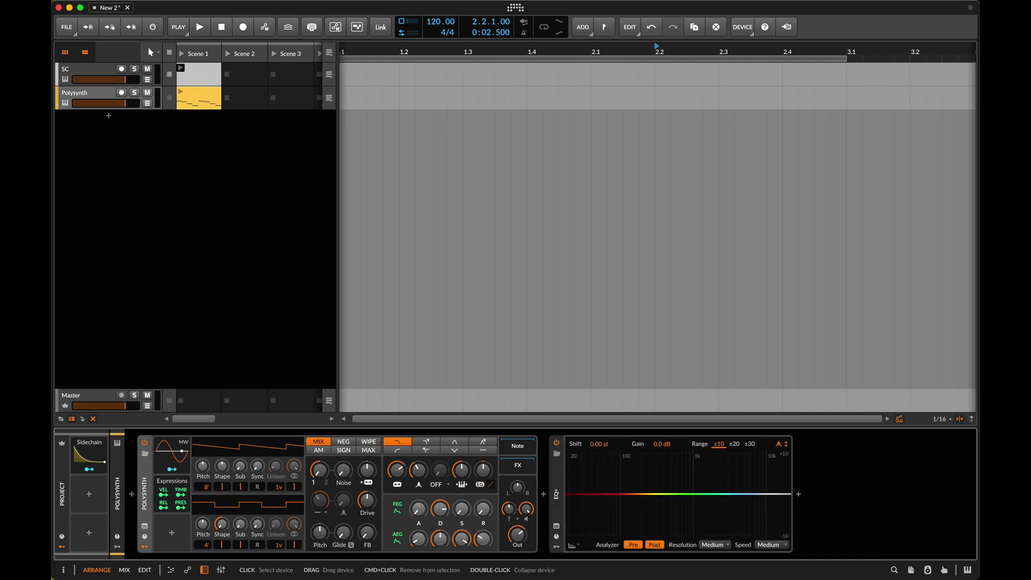
- Toggle the Polysynth device's expanded view and reposition its floating window higher on the screen
{"action": "key", "text": "shift+v"}
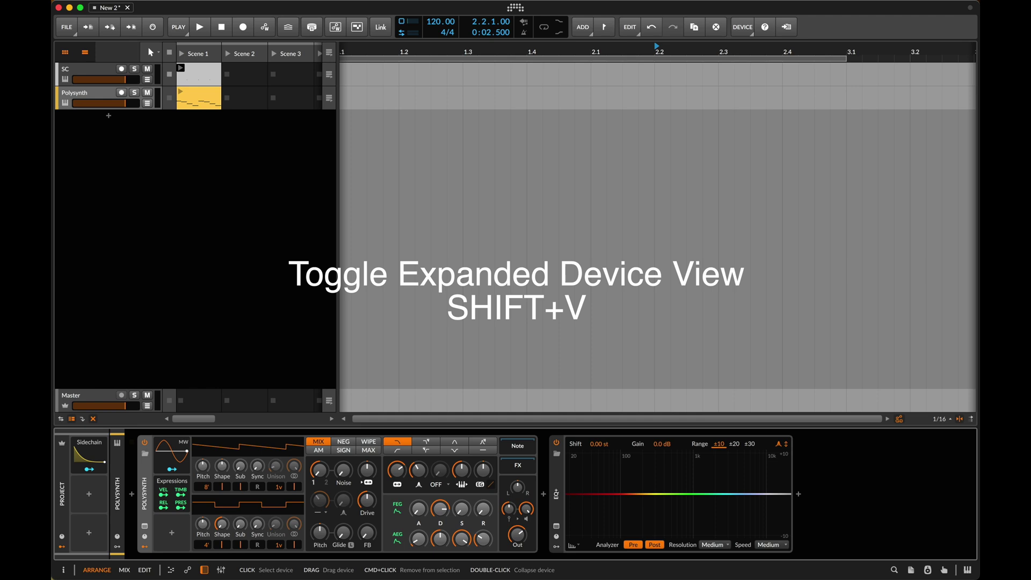
{"action": "key", "text": "shift+v"}
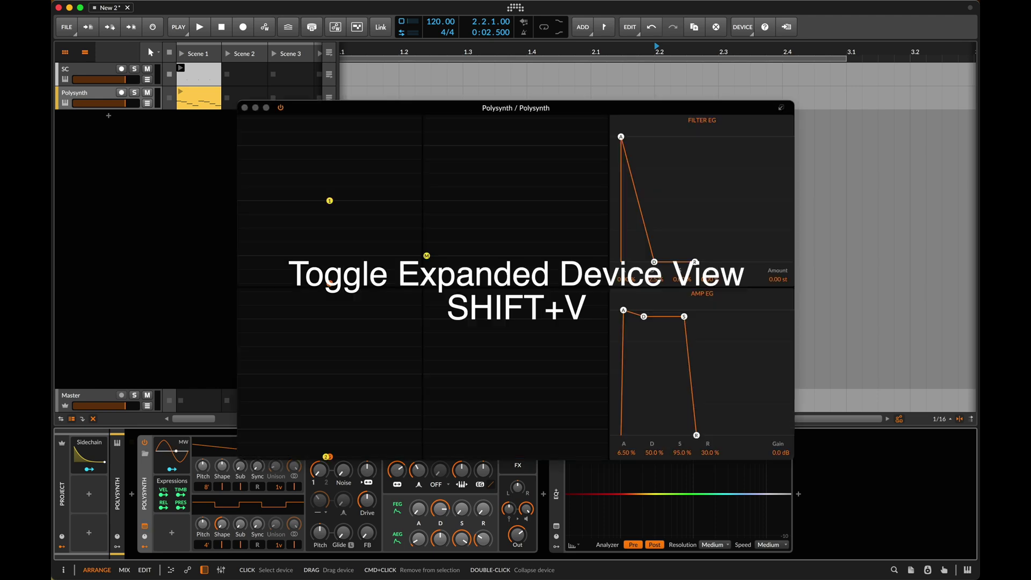
{"action": "left_click_drag", "start_coordinate": [454, 107], "coordinate": [425, 64]}
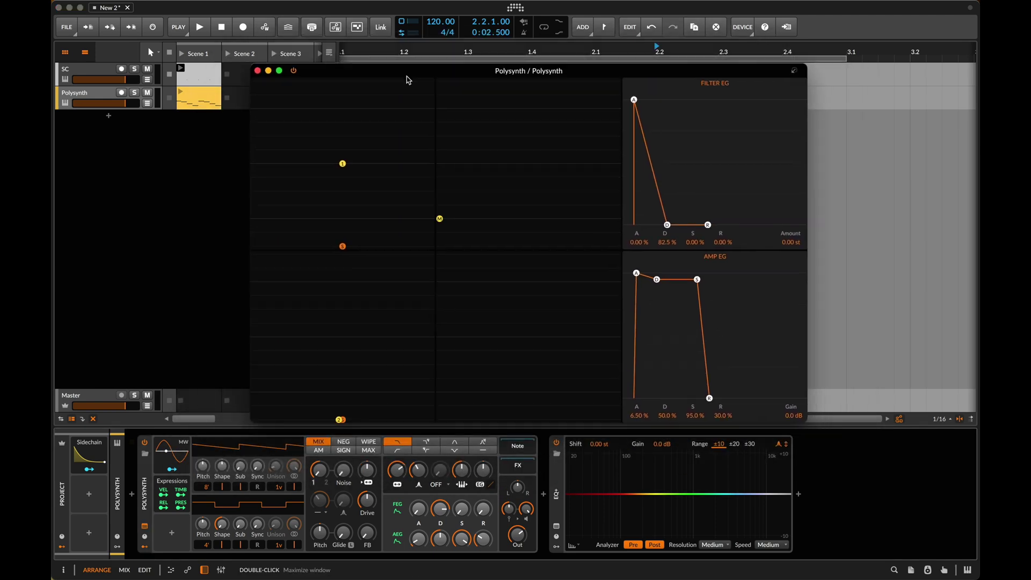
{"action": "left_click", "coordinate": [146, 530]}
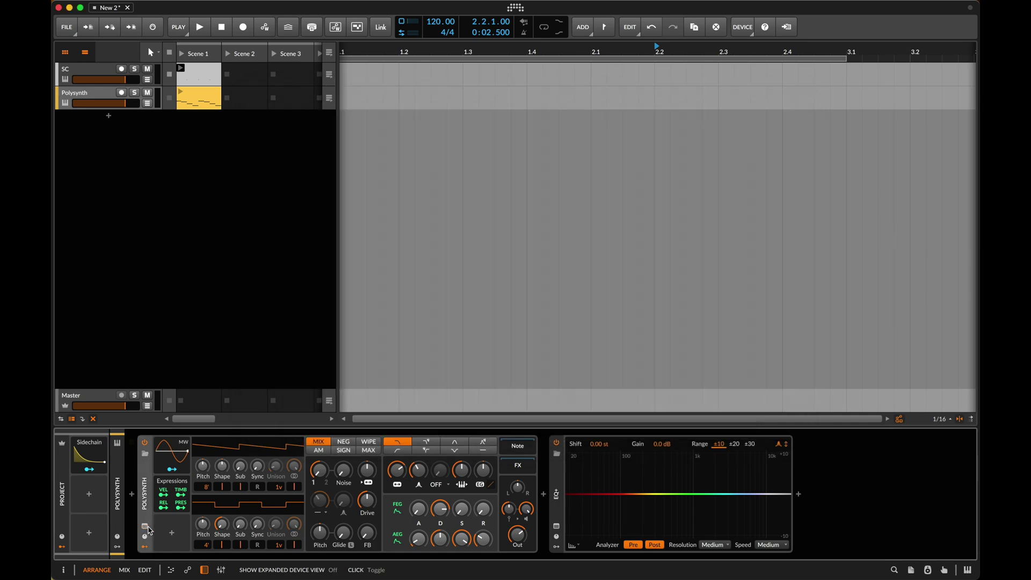
{"action": "left_click", "coordinate": [146, 531]}
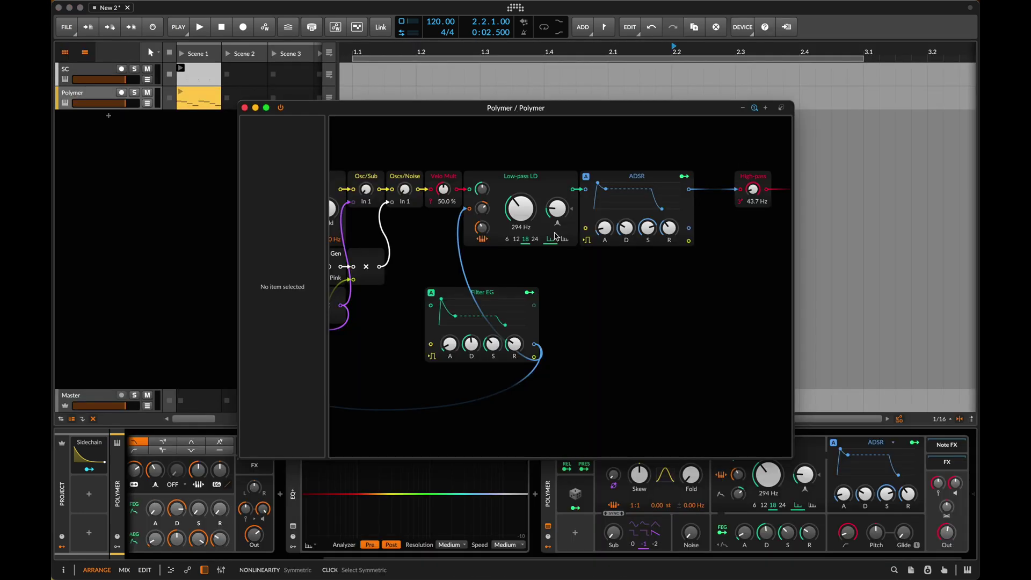
- Look through the module patch in Polymer's expanded device view, move its window and close it
{"action": "scroll", "coordinate": [643, 194], "scroll_direction": "right", "scroll_amount": 2}
{"action": "scroll", "coordinate": [643, 194], "scroll_direction": "left", "scroll_amount": 8}
{"action": "left_click_drag", "start_coordinate": [458, 109], "coordinate": [424, 96]}
{"action": "left_click", "coordinate": [210, 96]}
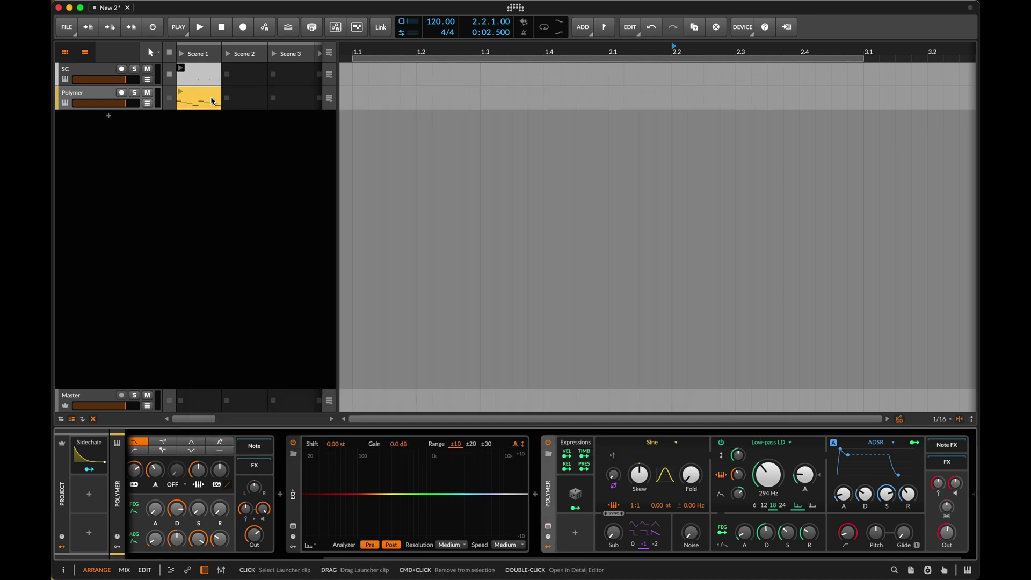
- Open the Polysynth device's expanded view docked above the device chain and detach it into a floating window
{"action": "scroll", "coordinate": [210, 499], "scroll_direction": "left", "scroll_amount": 5}
{"action": "left_click", "coordinate": [146, 526]}
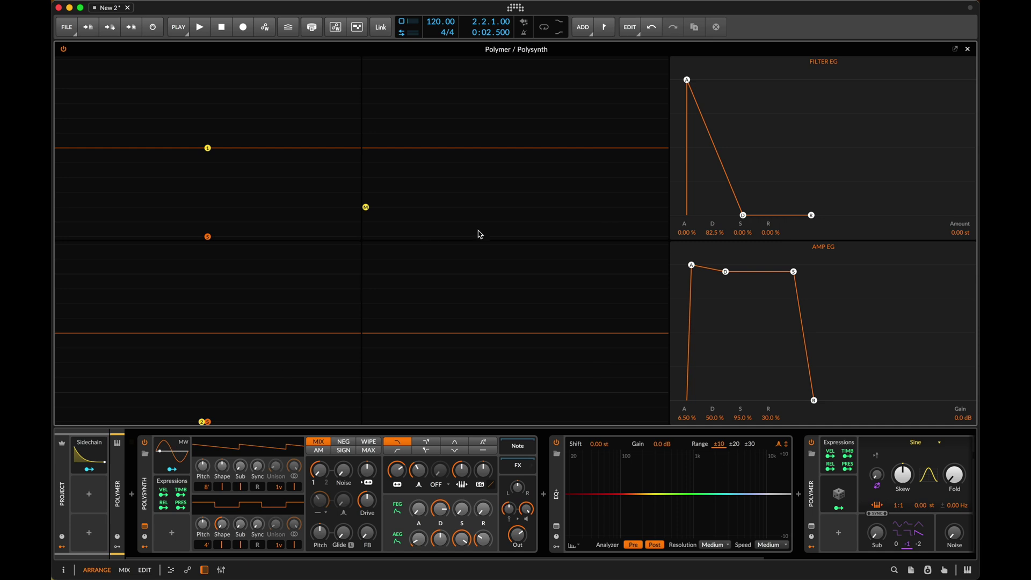
{"action": "left_click", "coordinate": [956, 49]}
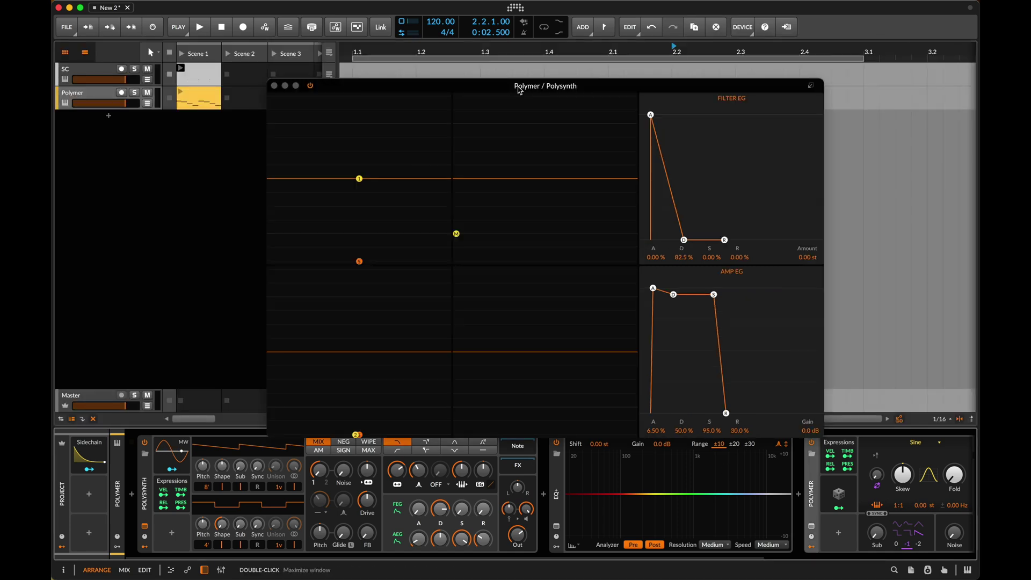
- Move the Polysynth's floating window up and switch it to the docked view, and briefly view the Polymer's expanded device view
{"action": "mouse_move", "coordinate": [511, 87]}
{"action": "left_mouse_down"}
{"action": "mouse_move", "coordinate": [608, 115]}
{"action": "mouse_move", "coordinate": [505, 134]}
{"action": "mouse_move", "coordinate": [527, 75]}
{"action": "left_mouse_up"}
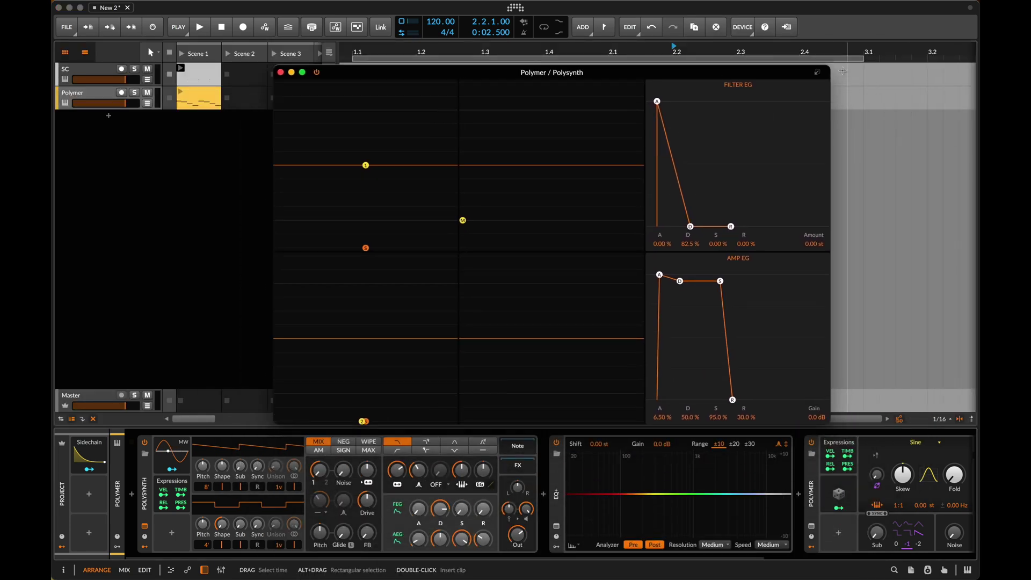
{"action": "left_click", "coordinate": [817, 72]}
{"action": "left_click", "coordinate": [965, 49]}
{"action": "left_click", "coordinate": [811, 526]}
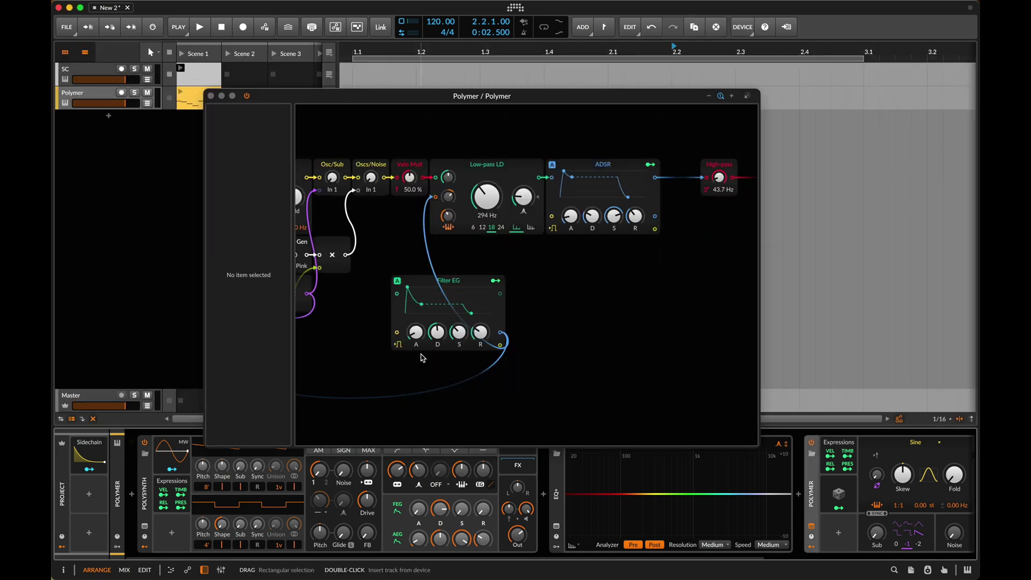
{"action": "left_click", "coordinate": [811, 526]}
- Open the expanded views of Polysynth and EQ+ as floating windows and offset them from each other
{"action": "left_click", "coordinate": [145, 526]}
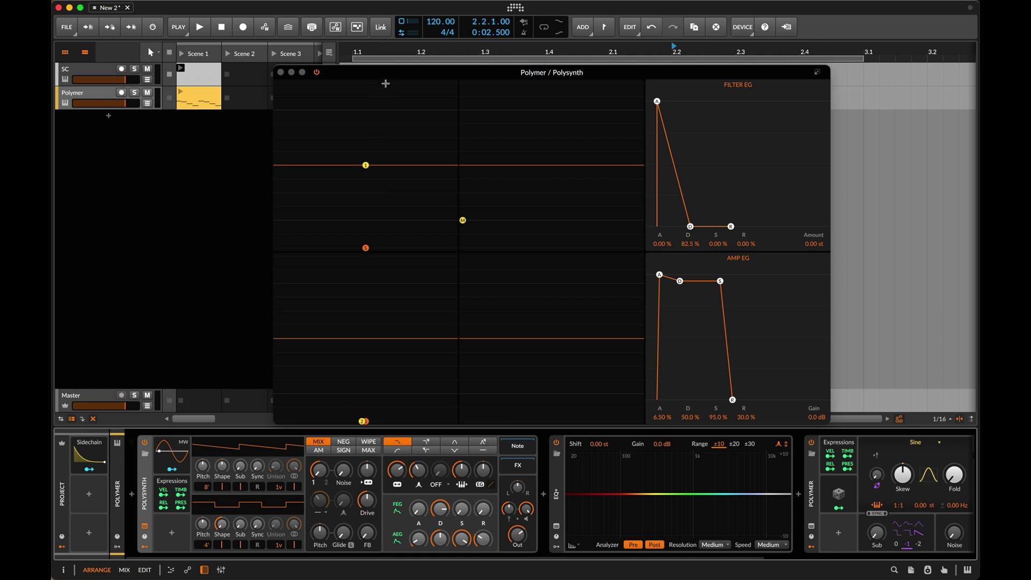
{"action": "left_click_drag", "start_coordinate": [382, 75], "coordinate": [288, 58]}
{"action": "left_click", "coordinate": [557, 526]}
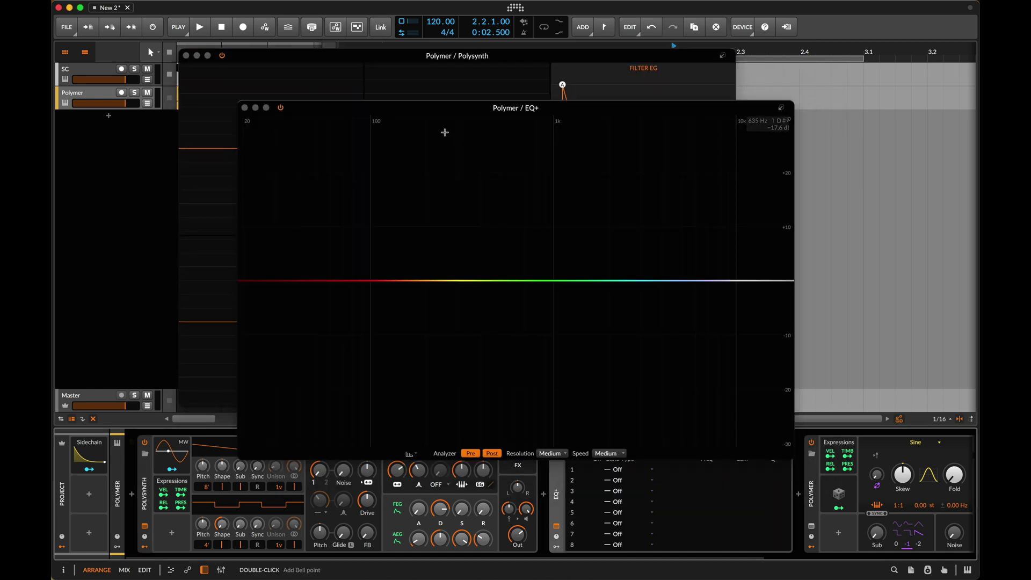
{"action": "left_click_drag", "start_coordinate": [456, 114], "coordinate": [584, 130]}
- Tile the Polysynth window on the left half and the EQ+ window on the right half of the screen
{"action": "left_click", "coordinate": [208, 57]}
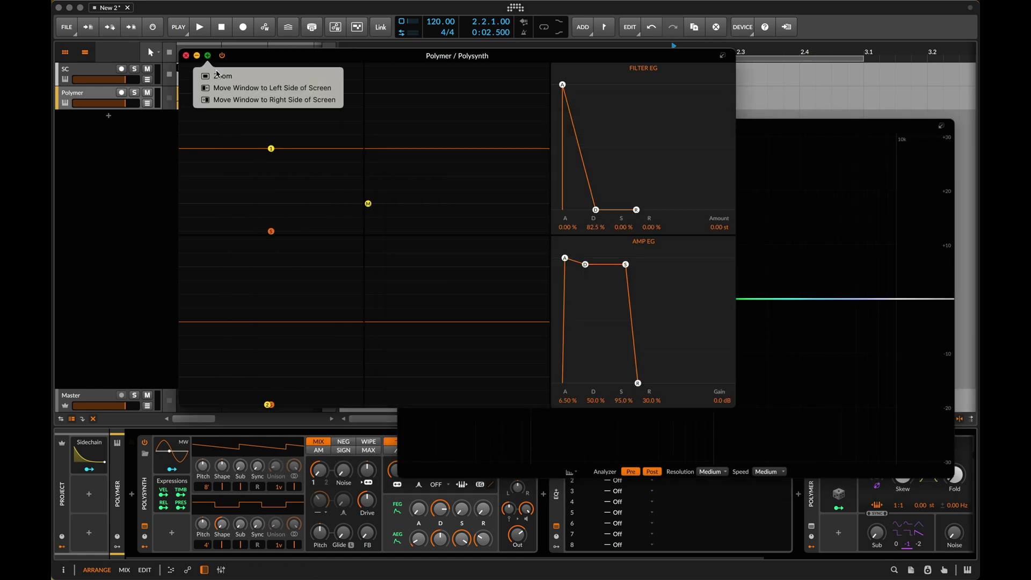
{"action": "left_click", "coordinate": [235, 88]}
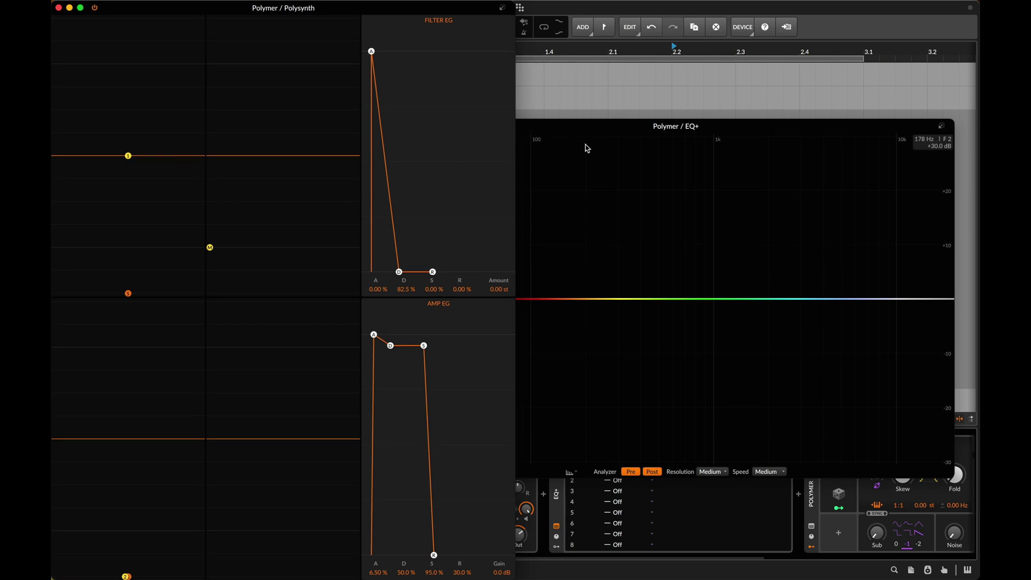
{"action": "left_click", "coordinate": [591, 211]}
{"action": "mouse_move", "coordinate": [426, 126]}
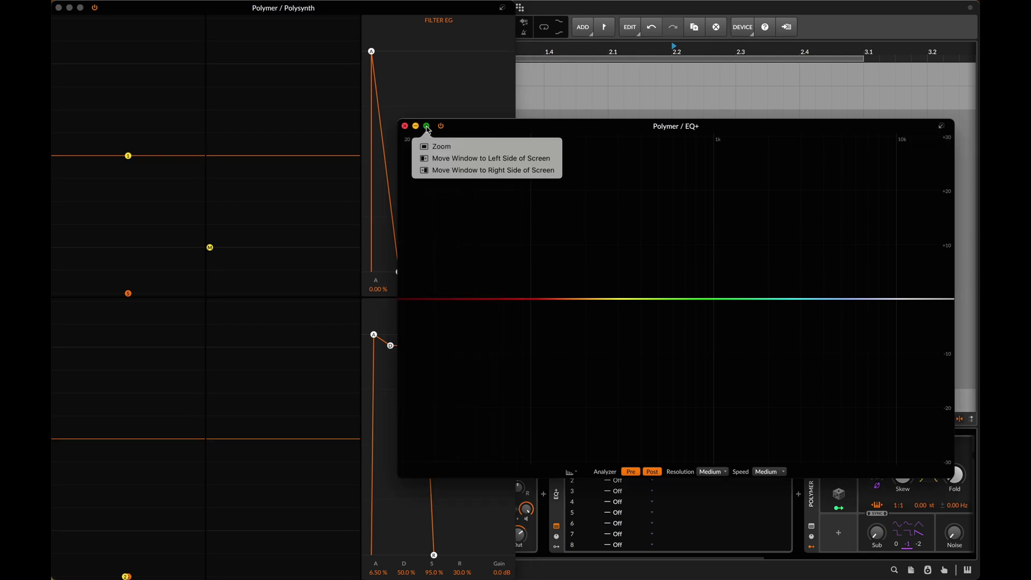
{"action": "left_click", "coordinate": [466, 171]}
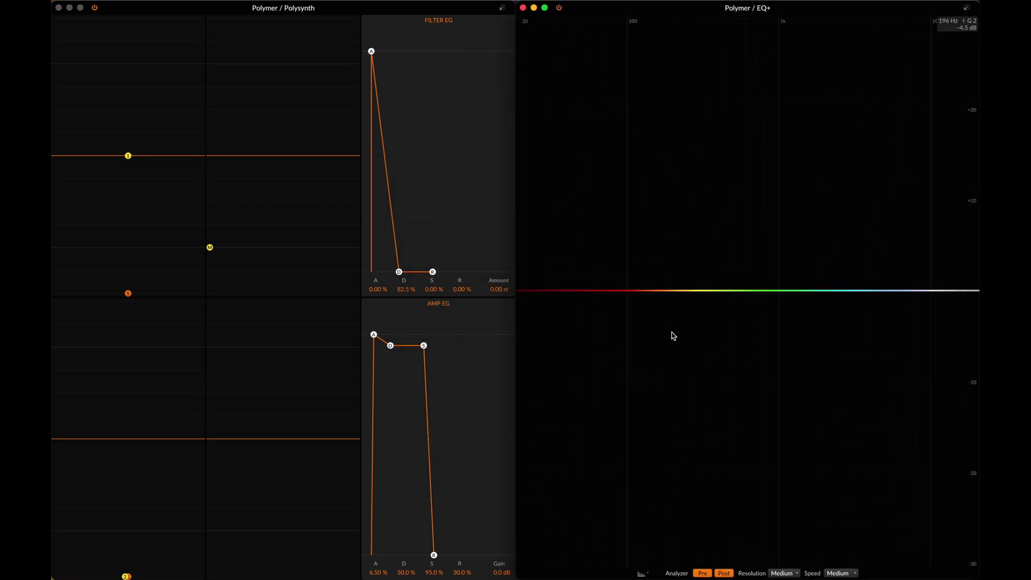
- Add three bell bands to EQ+ at about 317 Hz, +2.6 dB; 1.65 kHz, -4.5 dB; and 3.95 kHz, +6.8 dB
{"action": "left_click_drag", "start_coordinate": [709, 291], "coordinate": [703, 269]}
{"action": "left_click_drag", "start_coordinate": [816, 291], "coordinate": [816, 331]}
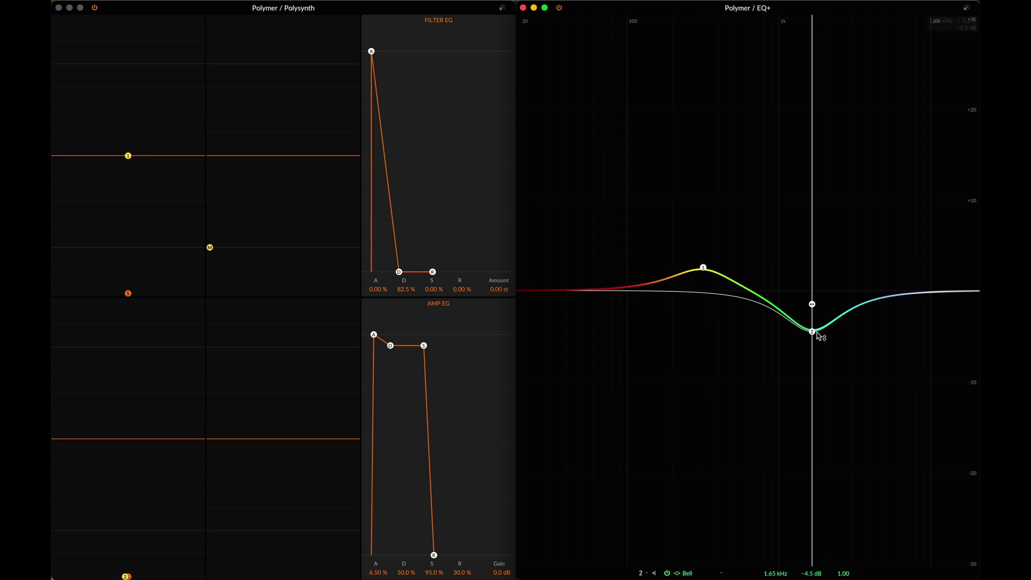
{"action": "left_click_drag", "start_coordinate": [869, 293], "coordinate": [870, 243]}
{"action": "left_click", "coordinate": [571, 341]}
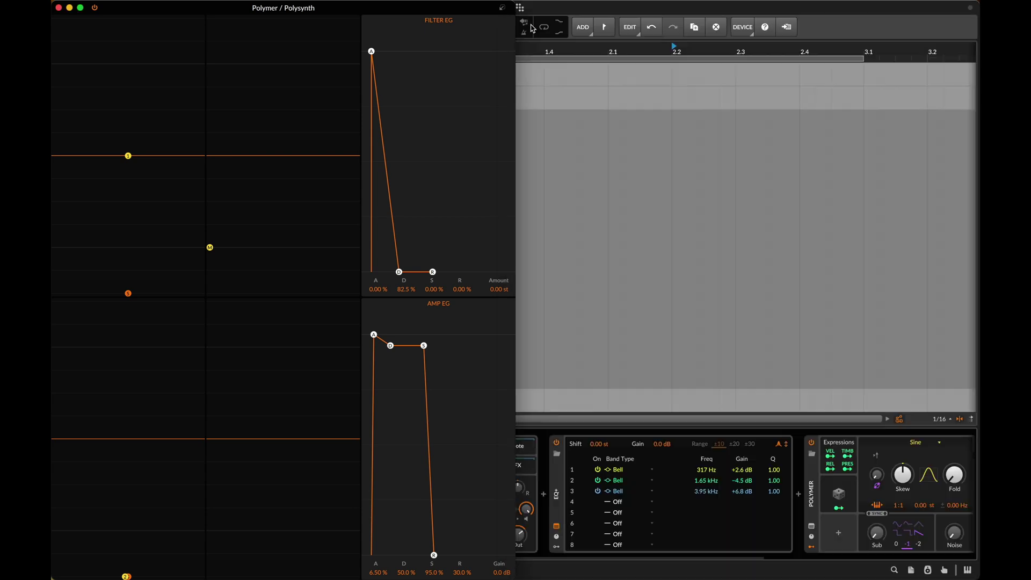
- Close the tiled Polysynth and EQ+ expanded view windows
{"action": "left_click", "coordinate": [523, 7]}
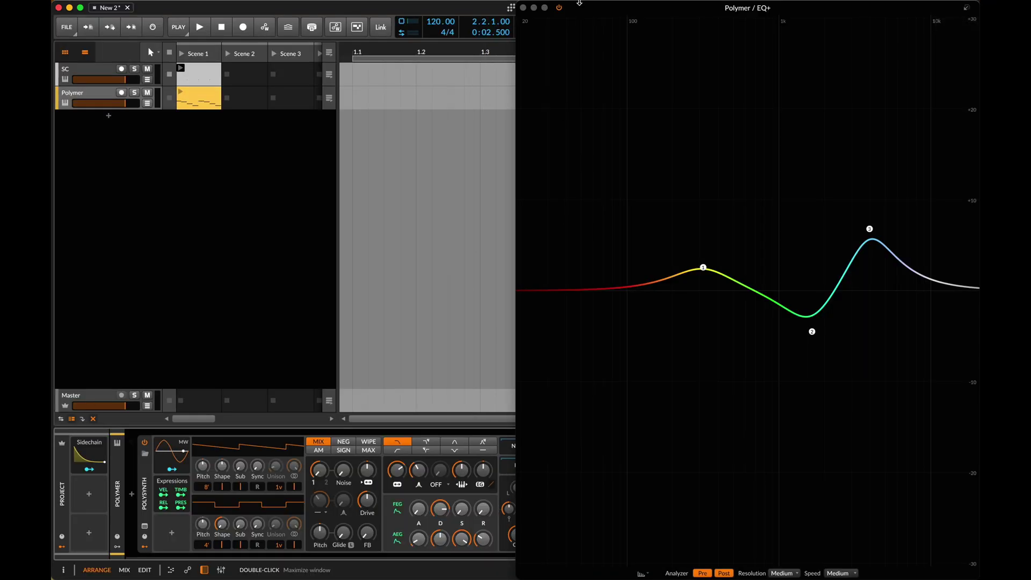
{"action": "left_click_drag", "start_coordinate": [578, 6], "coordinate": [571, 173]}
{"action": "left_click", "coordinate": [515, 172]}
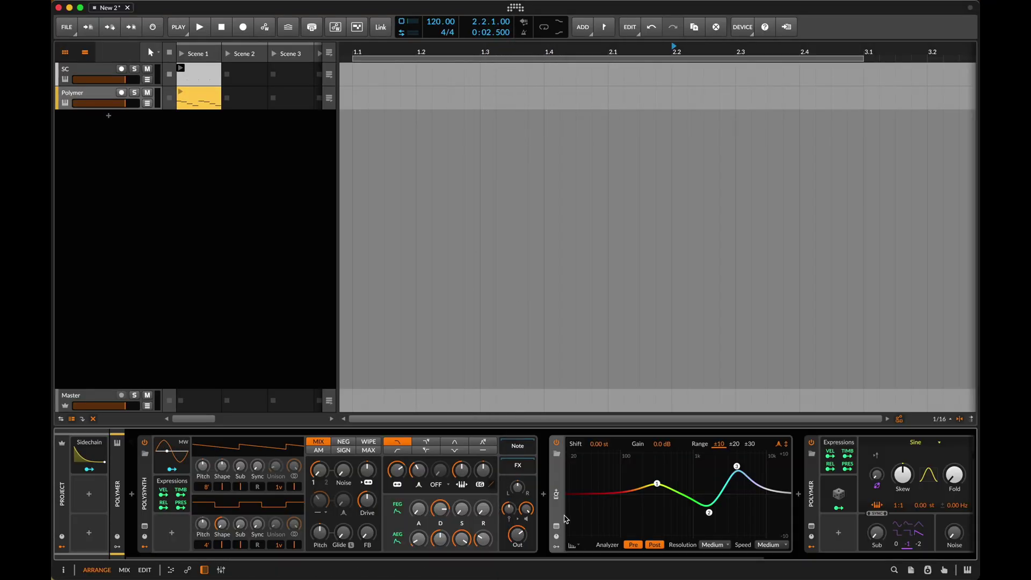
- Reopen the EQ+ expanded view, move its window to mid-screen, and compare its docked and floating forms before closing it
{"action": "left_click", "coordinate": [557, 532]}
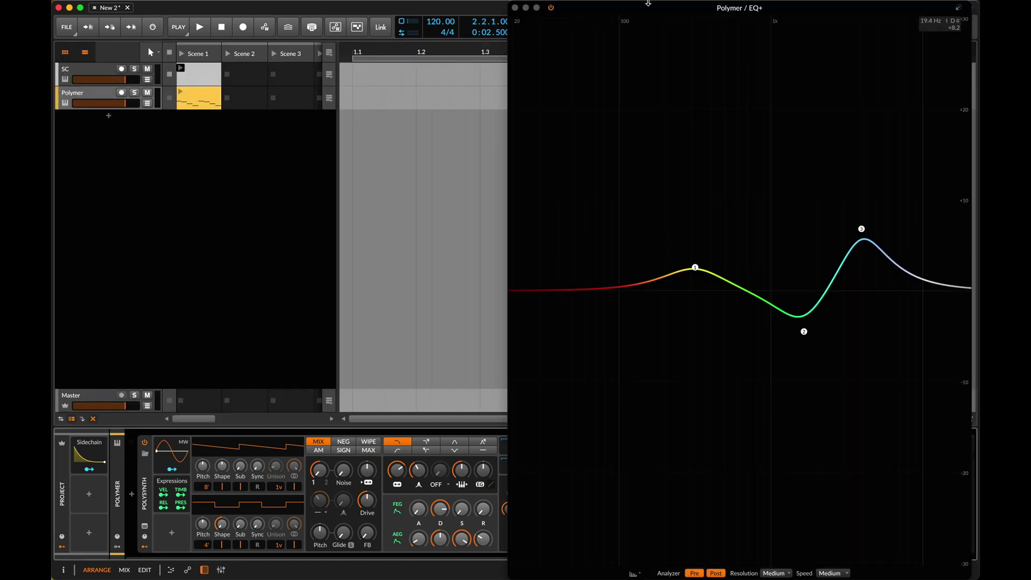
{"action": "left_click_drag", "start_coordinate": [664, 8], "coordinate": [480, 112]}
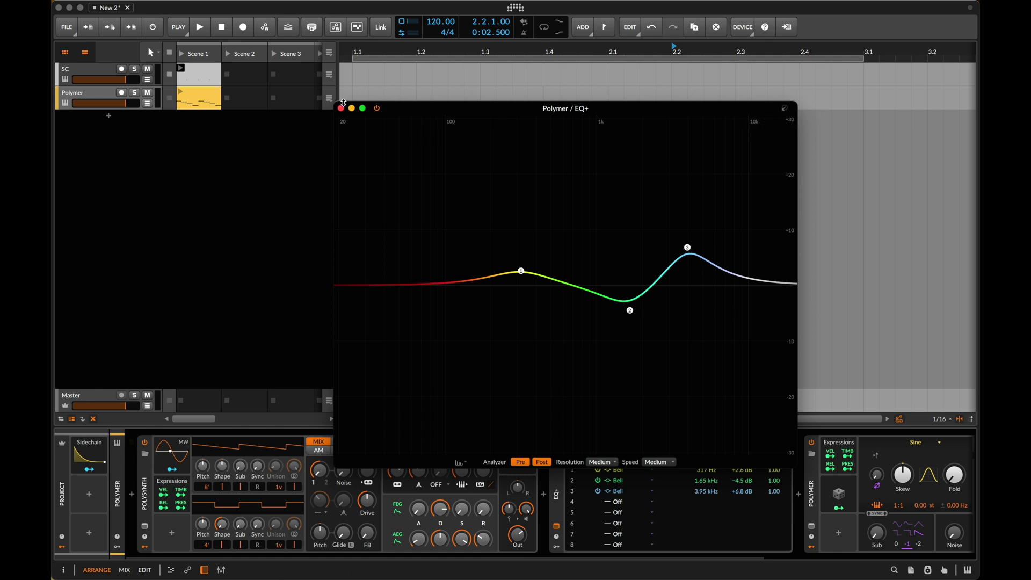
{"action": "left_click", "coordinate": [341, 108]}
{"action": "left_click", "coordinate": [557, 529]}
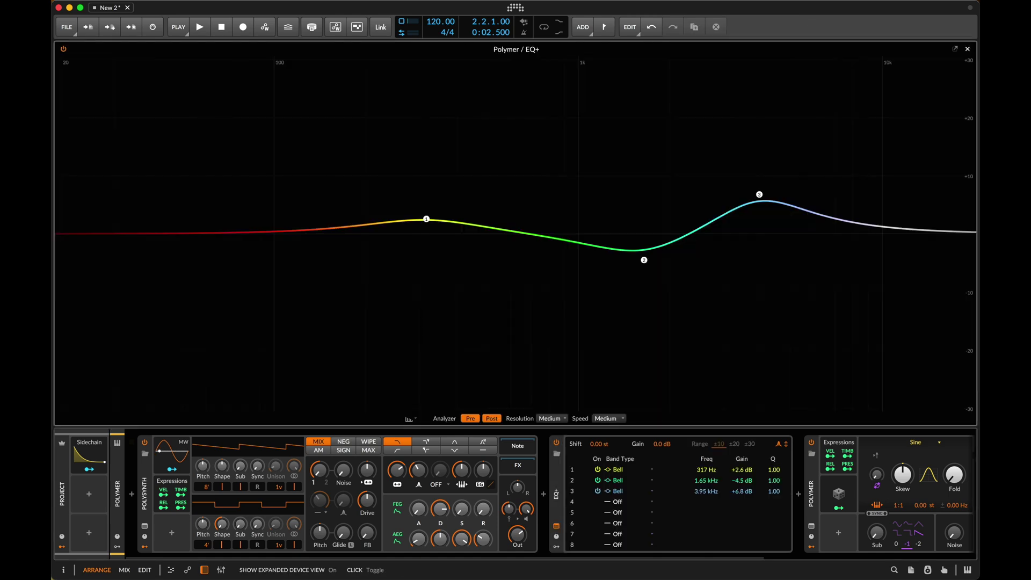
{"action": "left_click", "coordinate": [955, 49]}
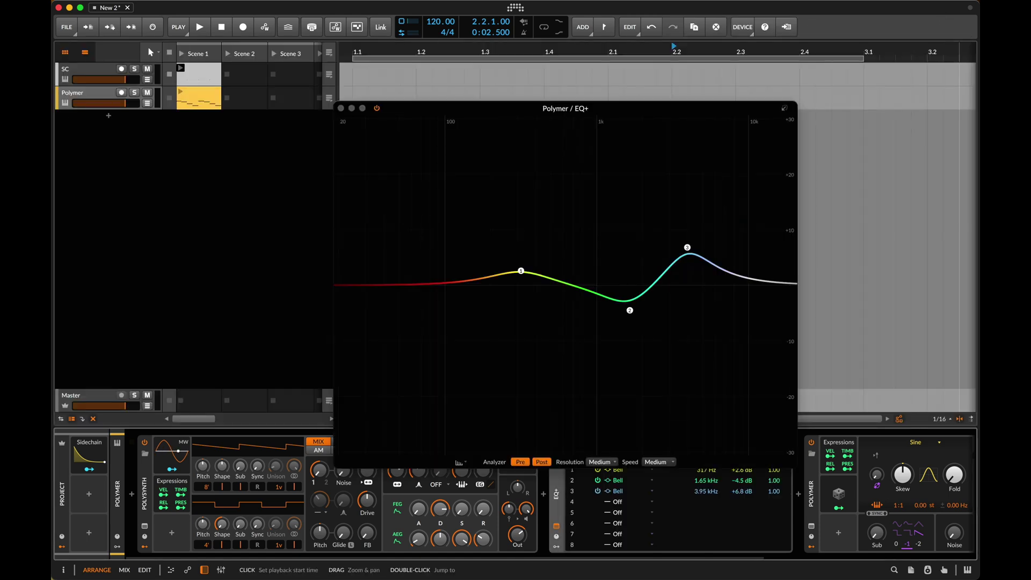
{"action": "key", "text": "Escape"}
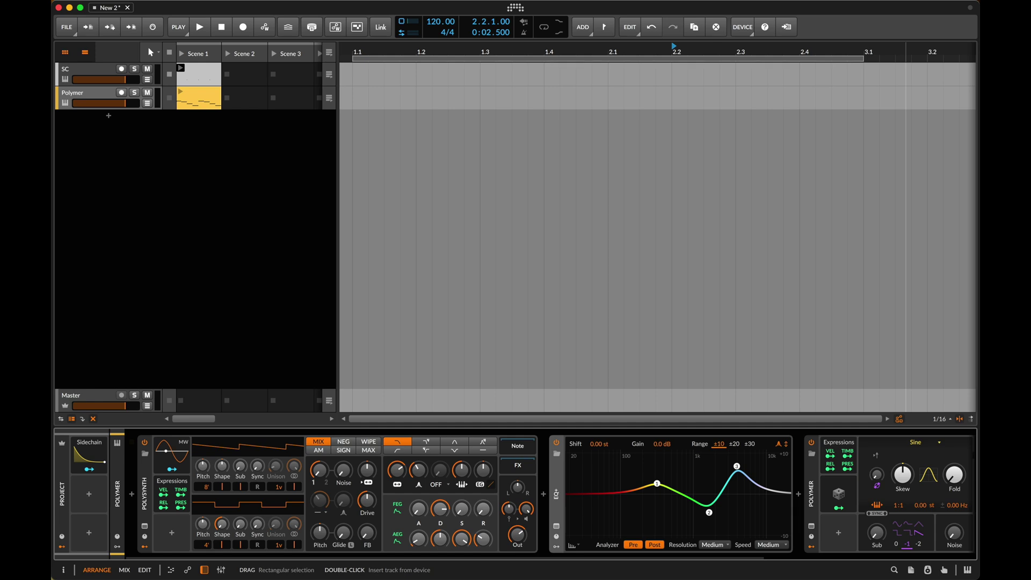
- Toggle the selected device's expanded view open and closed several times
{"action": "key", "text": "alt+e"}
{"action": "key", "text": "alt+e"}
{"action": "key", "text": "alt+e"}
{"action": "key", "text": "alt+e"}
{"action": "key", "text": "ctrl+shift+e"}
{"action": "key", "text": "ctrl+shift+e"}
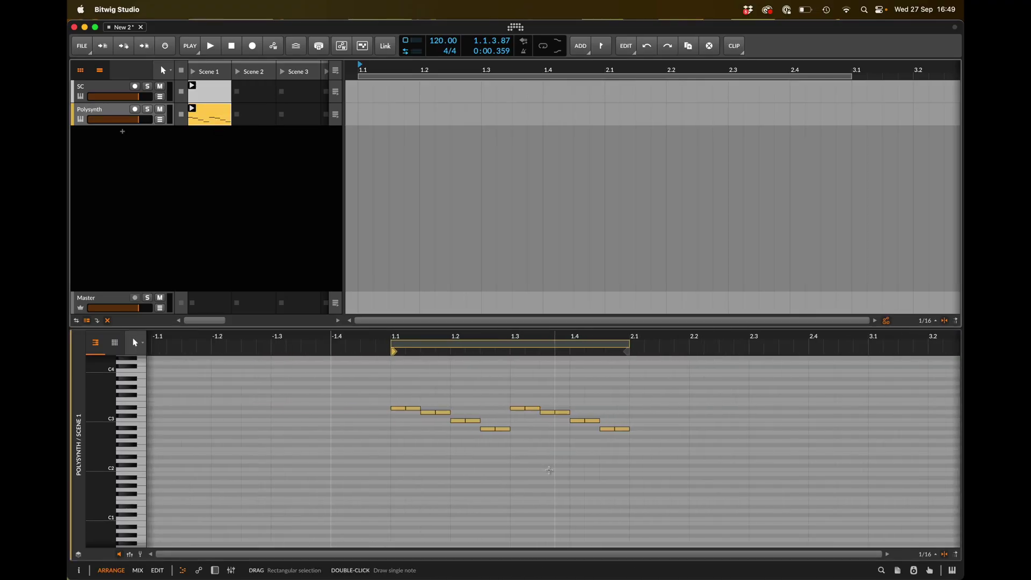
- Try to duplicate all notes of the Polysynth clip into the following bar and loop the whole selection
{"action": "scroll", "coordinate": [642, 398], "scroll_direction": "down", "scroll_amount": 5}
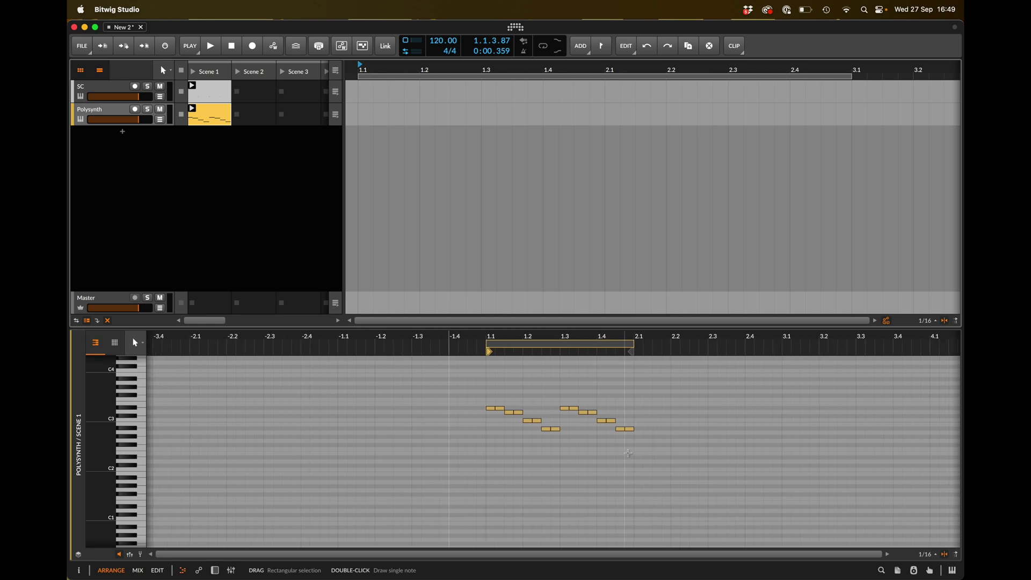
{"action": "left_click_drag", "start_coordinate": [628, 453], "coordinate": [492, 370]}
{"action": "key", "text": "super+d"}
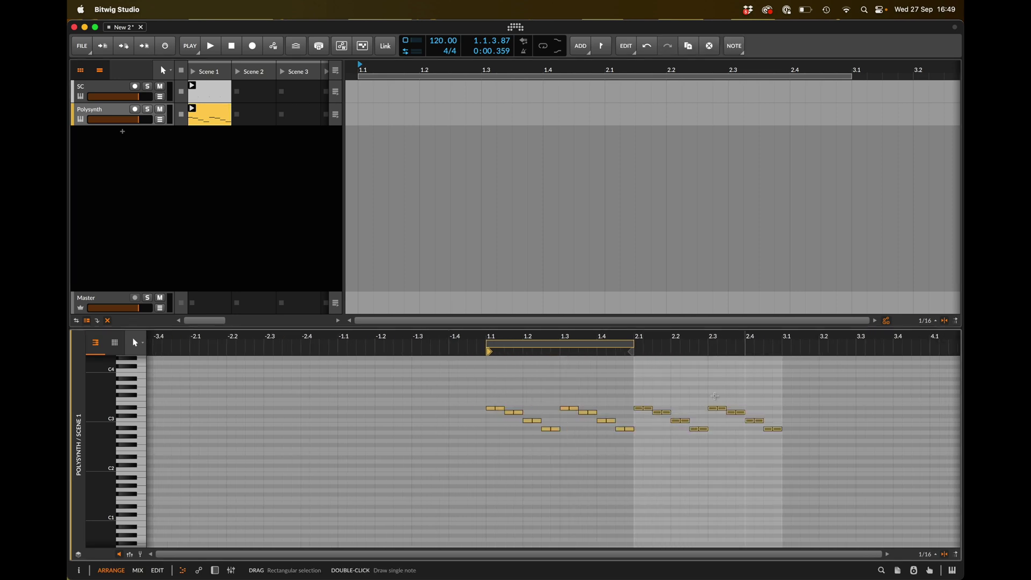
{"action": "key", "text": "super+a"}
{"action": "key", "text": "super+l"}
{"action": "key", "text": "super+z"}
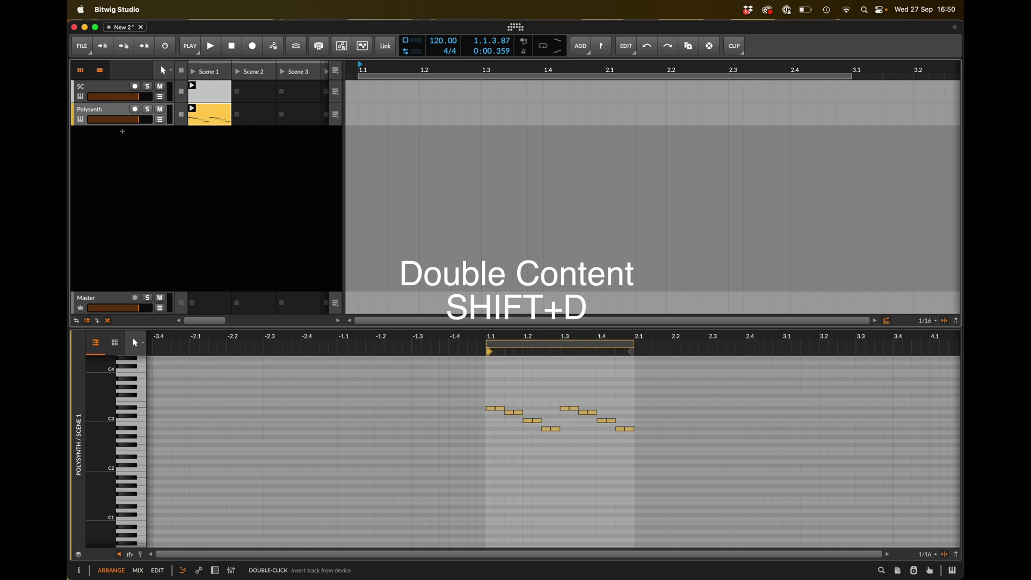
- Apply Double Content to the Polysynth clip three times and undo the doublings
{"action": "key", "text": "shift+d"}
{"action": "key", "text": "shift+d"}
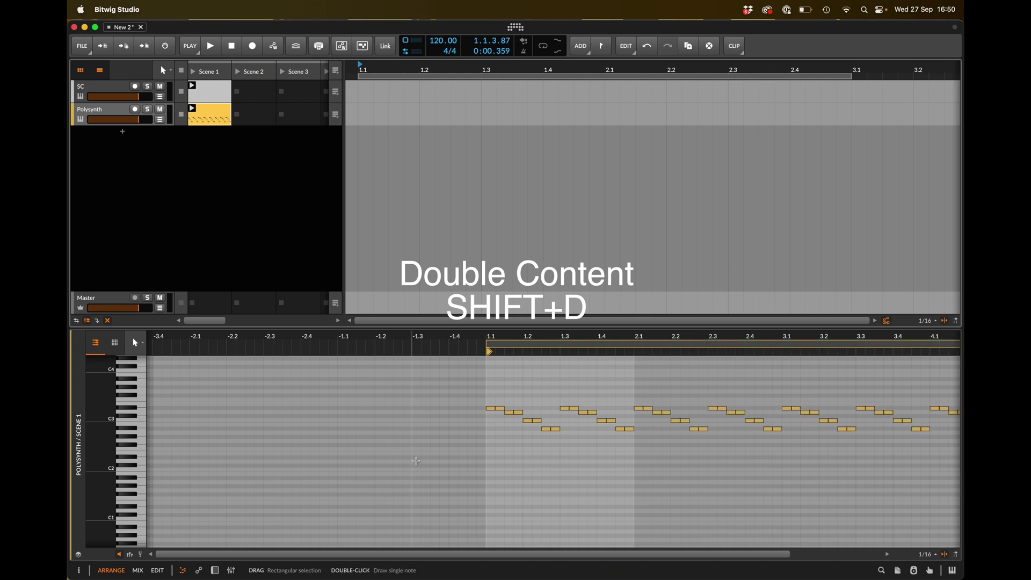
{"action": "scroll", "coordinate": [364, 410], "scroll_direction": "down", "scroll_amount": 5}
{"action": "key", "text": "shift+d"}
{"action": "key", "text": "super+z"}
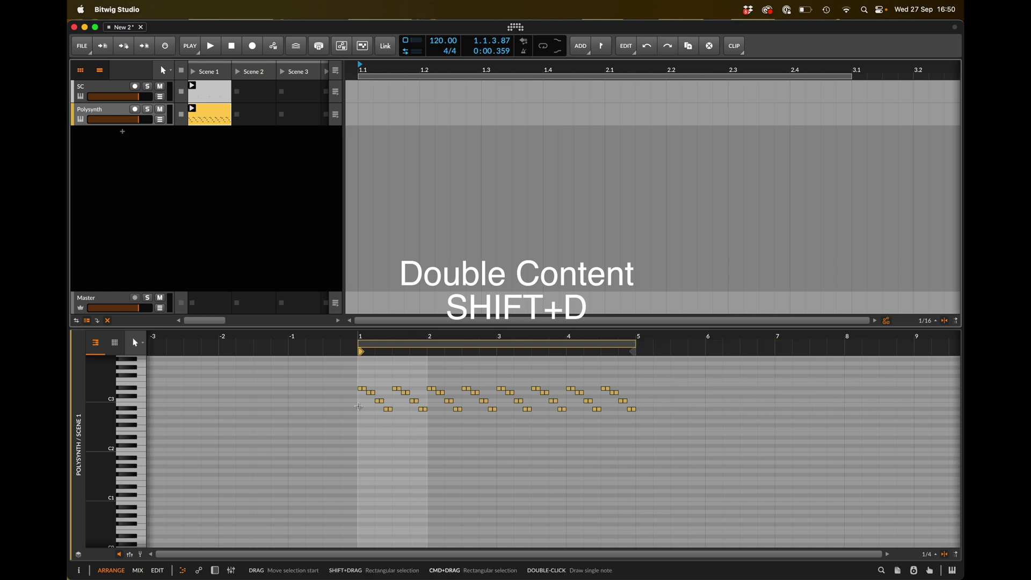
{"action": "key", "text": "super+z"}
{"action": "key", "text": "super+z"}
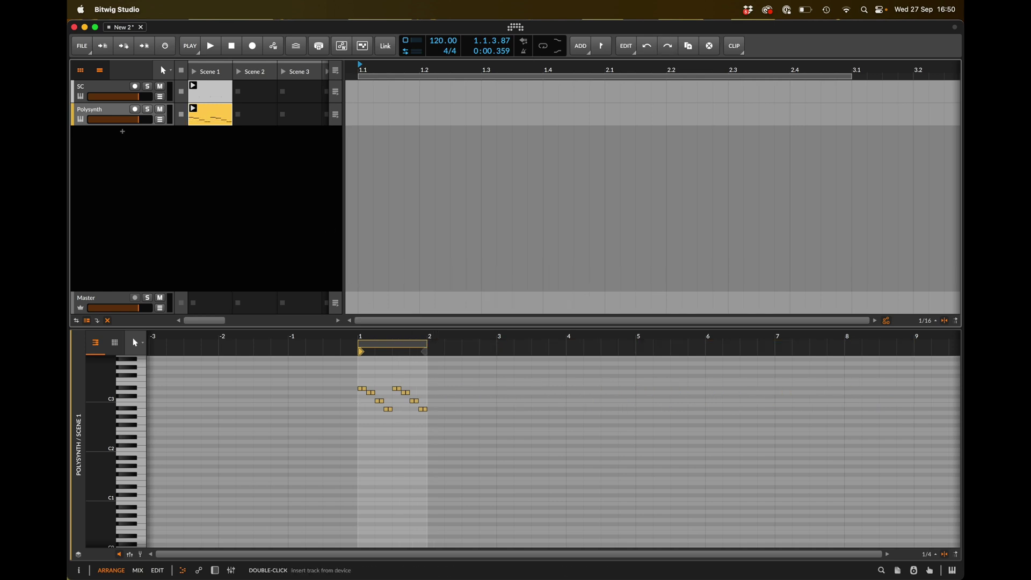
- Add the Percussion sample "003 Kick Loop 100" from the browser as a Scene 1 clip on a new audio track below Polysynth
{"action": "key", "text": "b"}
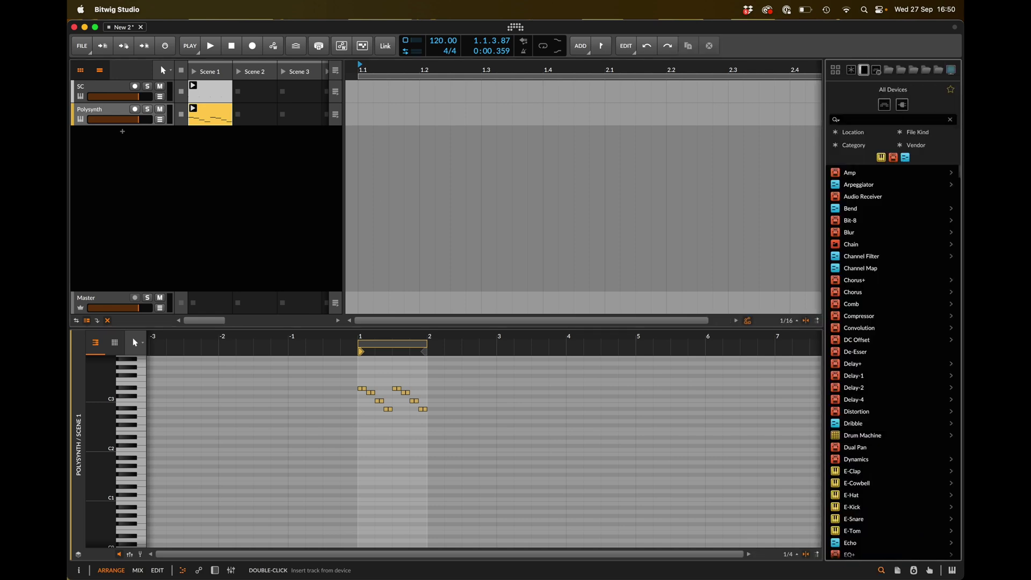
{"action": "left_click", "coordinate": [901, 70]}
{"action": "scroll", "coordinate": [886, 300], "scroll_direction": "down", "scroll_amount": 6}
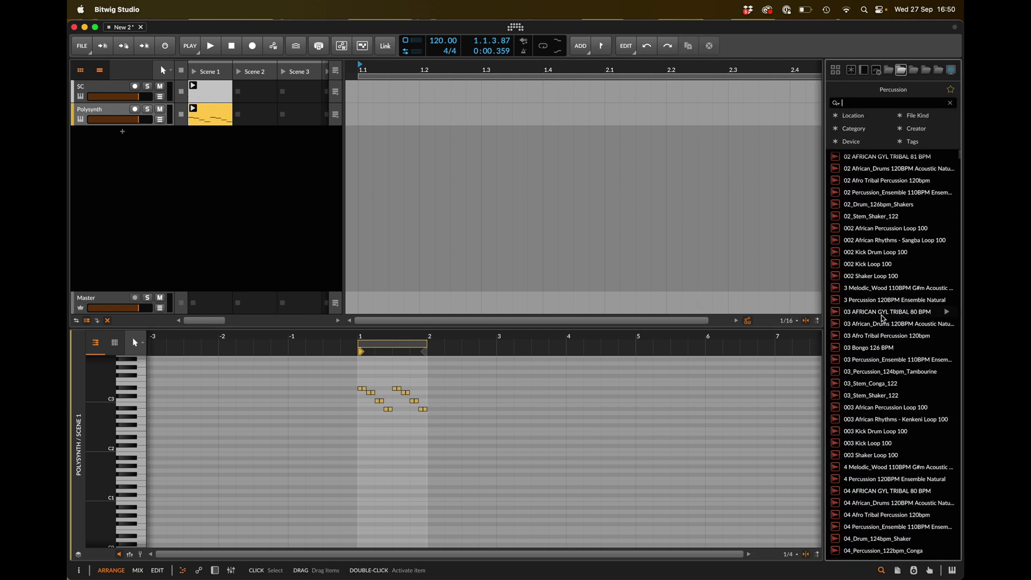
{"action": "left_click_drag", "start_coordinate": [895, 443], "coordinate": [222, 145]}
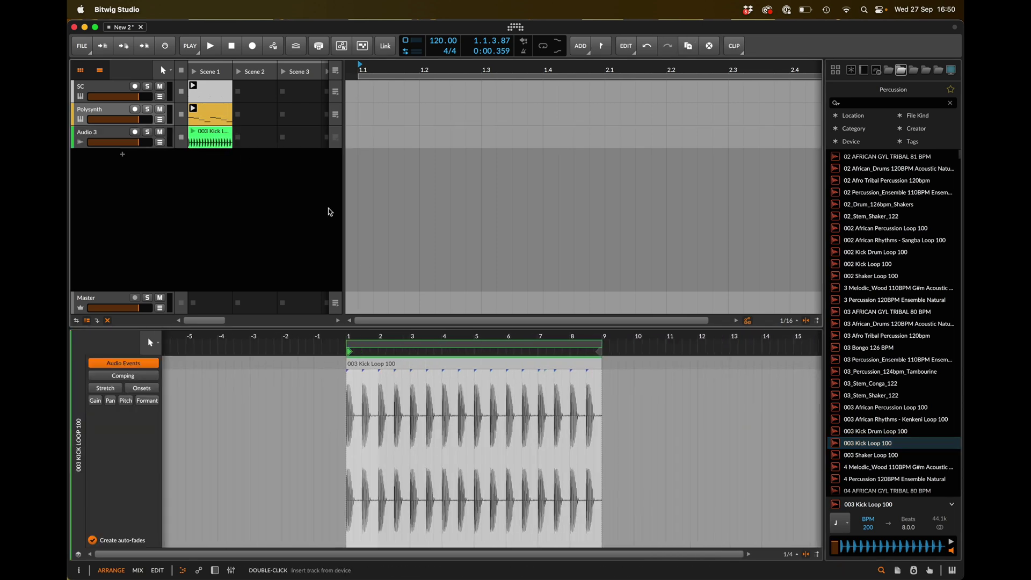
- Double the kick loop clip's content twice and undo the doublings
{"action": "scroll", "coordinate": [463, 457], "scroll_direction": "down", "scroll_amount": 4}
{"action": "key", "text": "alt+d"}
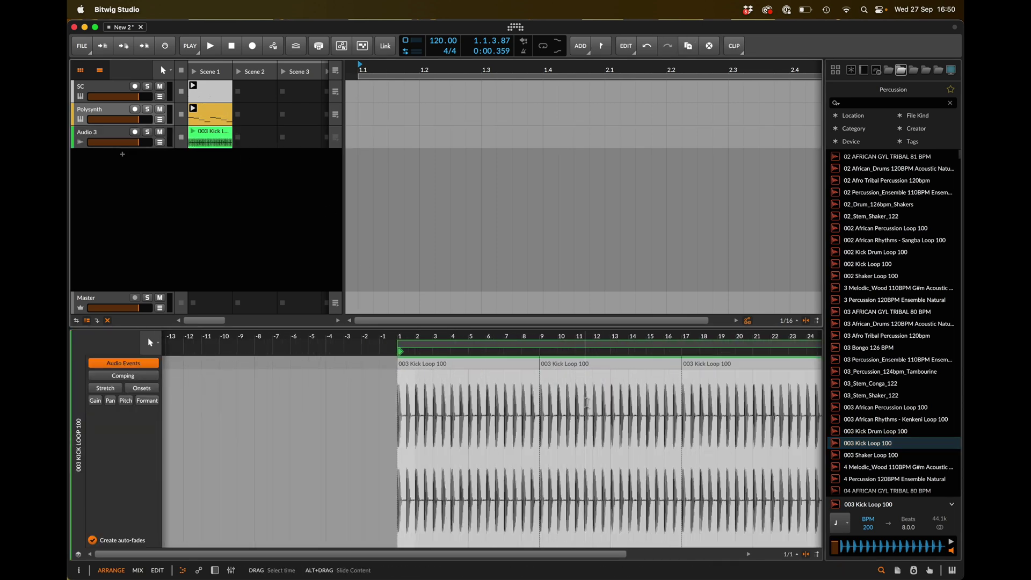
{"action": "scroll", "coordinate": [611, 388], "scroll_direction": "down", "scroll_amount": 1}
{"action": "scroll", "coordinate": [610, 387], "scroll_direction": "down", "scroll_amount": 3}
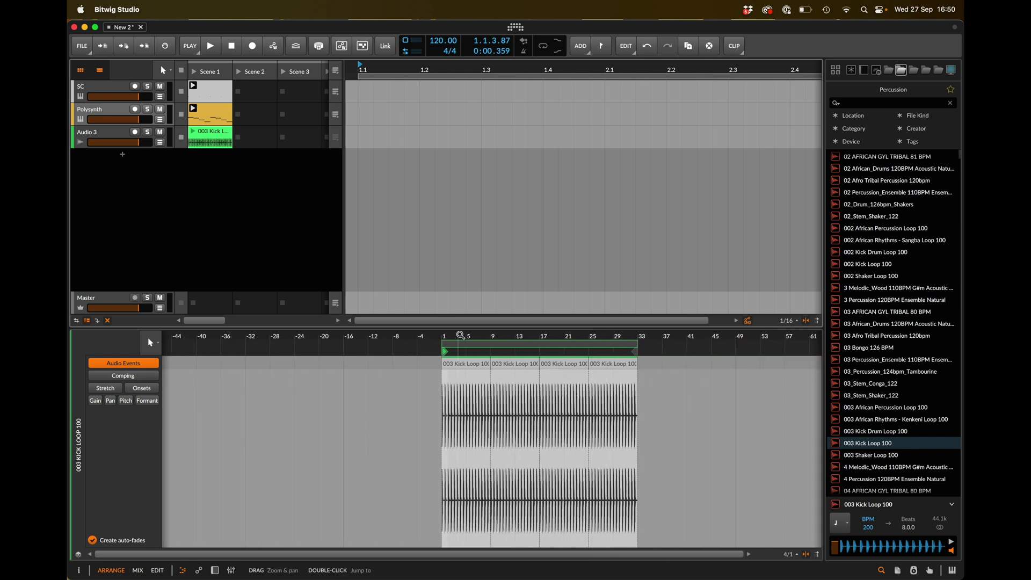
{"action": "key", "text": "super+z"}
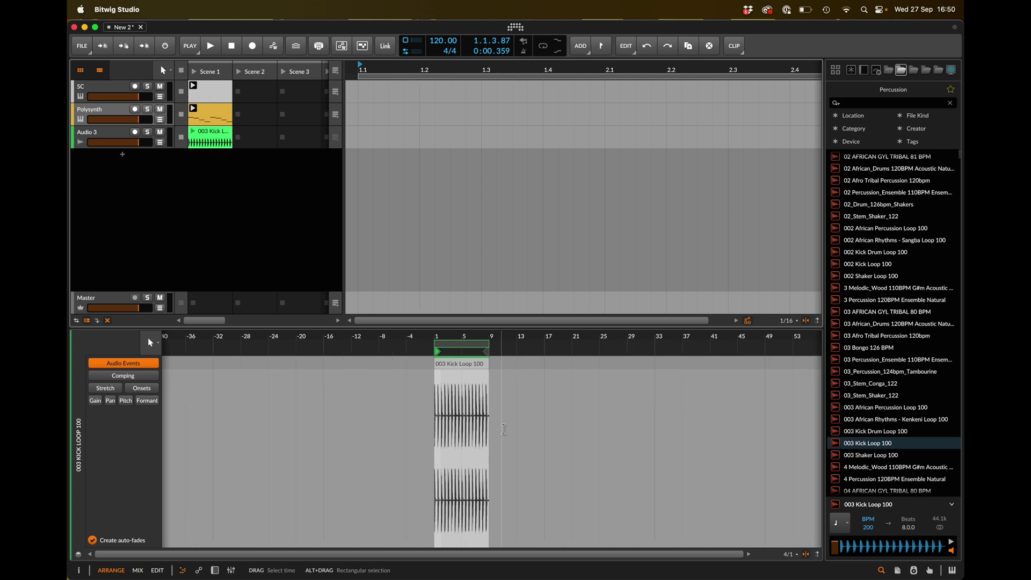
- Audition the 003 Kick Loop 100 clip with its track soloed and stop playback
{"action": "scroll", "coordinate": [530, 349], "scroll_direction": "up", "scroll_amount": 5}
{"action": "left_click", "coordinate": [533, 362]}
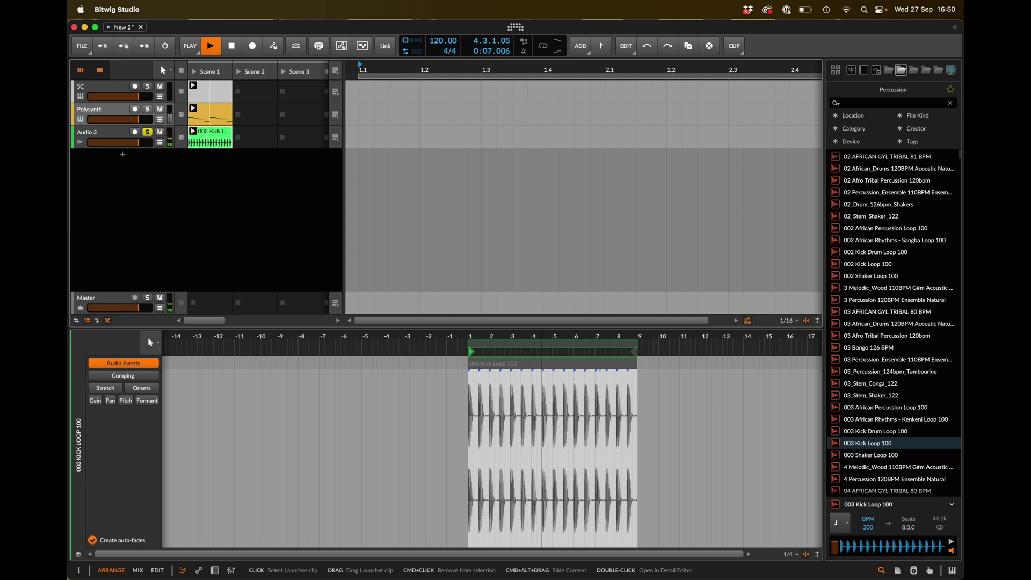
{"action": "key", "text": "space"}
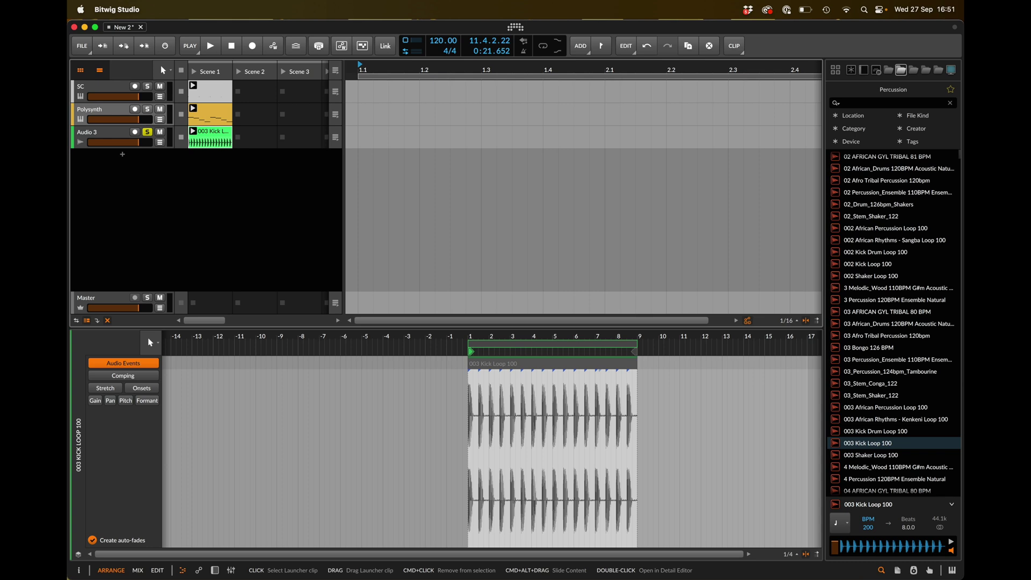
- Scale the kick loop clip to 50% twice, playing it back between the two scalings
{"action": "key", "text": "bracketleft"}
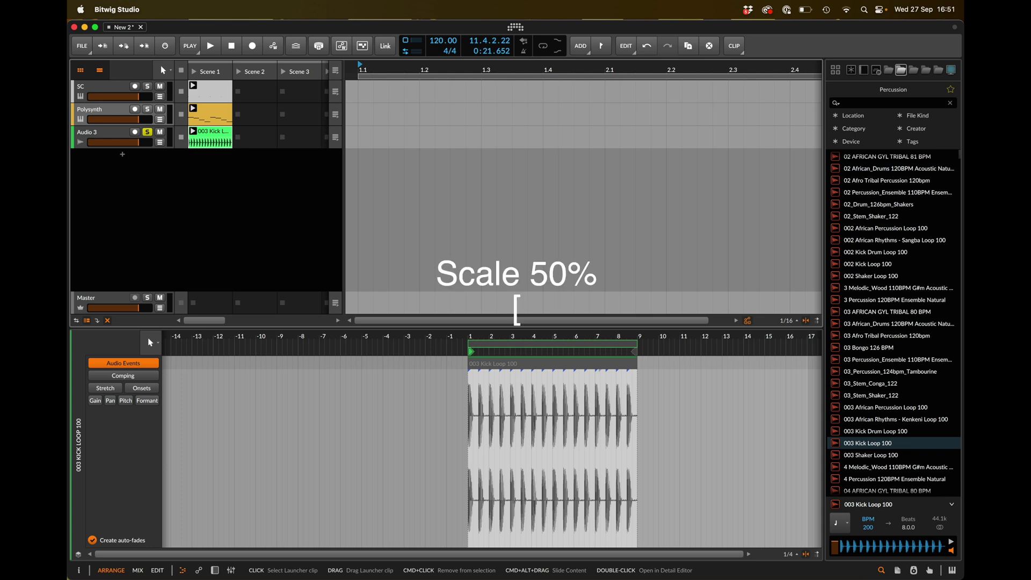
{"action": "key", "text": "space"}
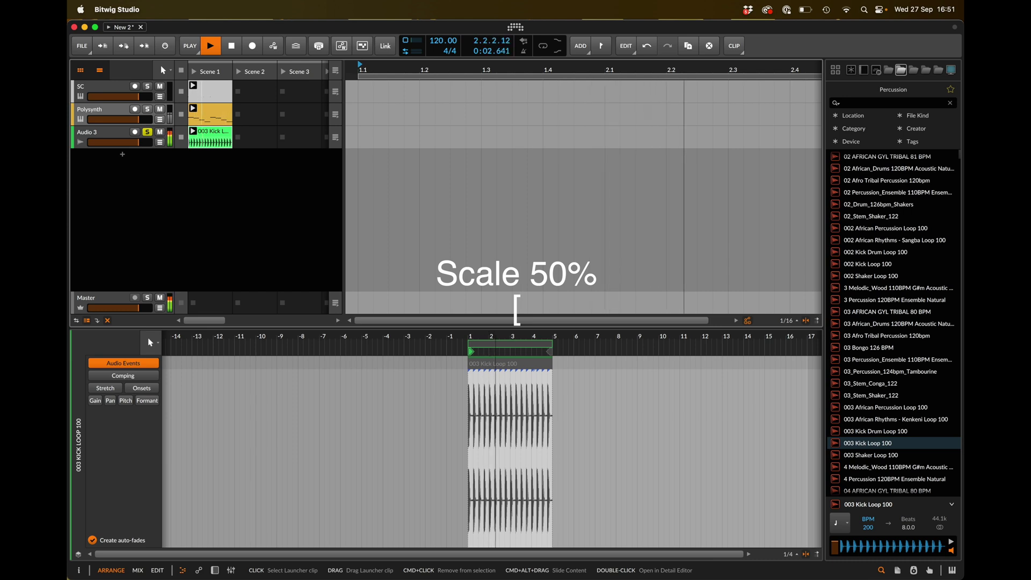
{"action": "key", "text": "bracketleft"}
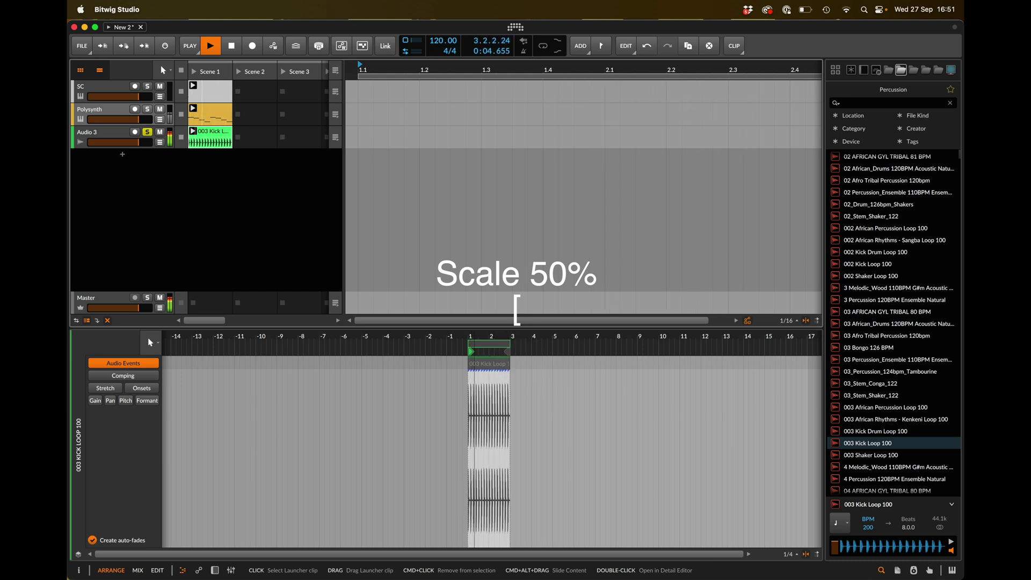
- Scale the playing kick loop clip to 50% once, to 200% four times and back to 50% once
{"action": "key", "text": "bracketleft"}
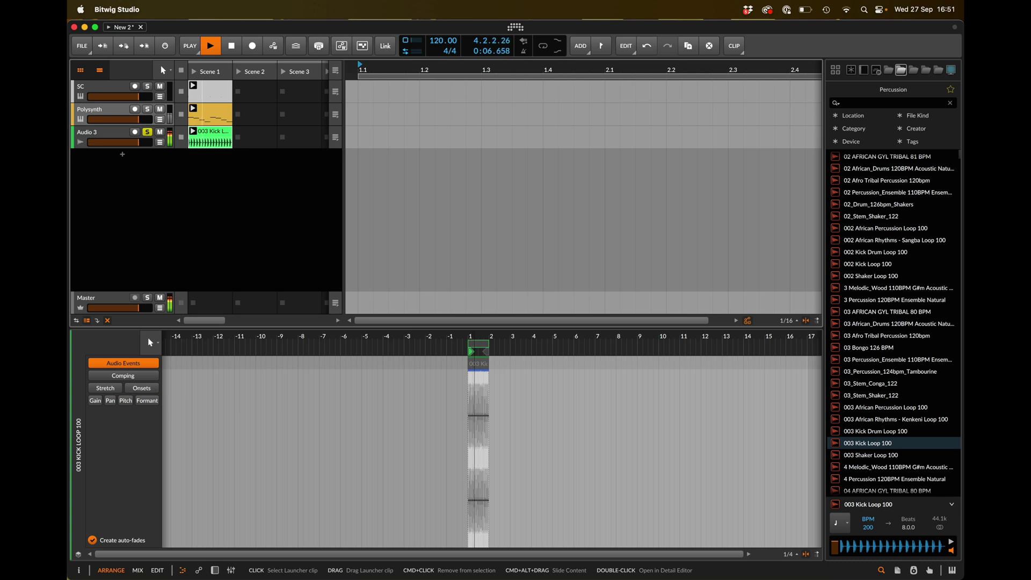
{"action": "key", "text": "bracketright"}
{"action": "key", "text": "bracketright"}
{"action": "key", "text": "bracketright"}
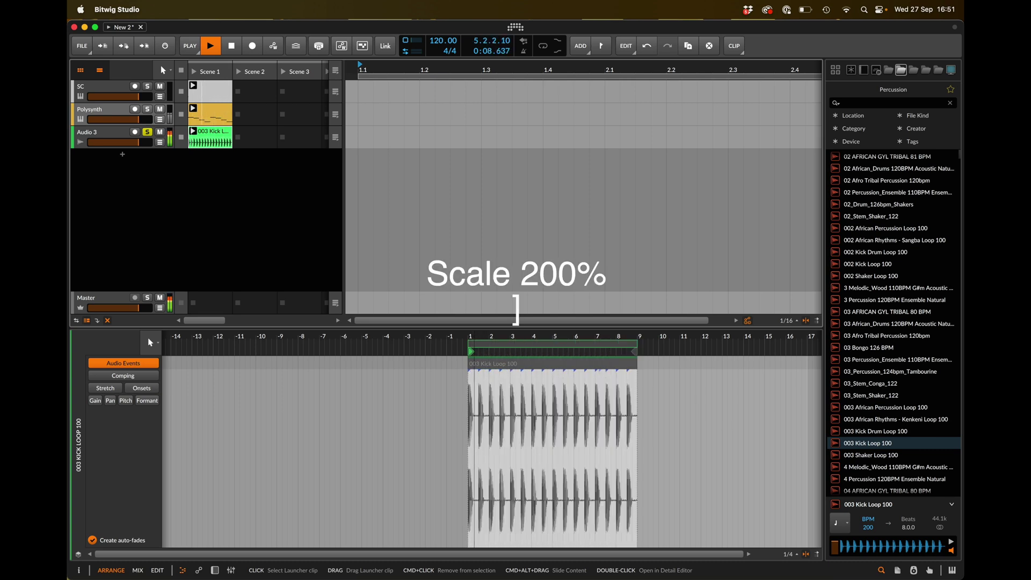
{"action": "key", "text": "bracketright"}
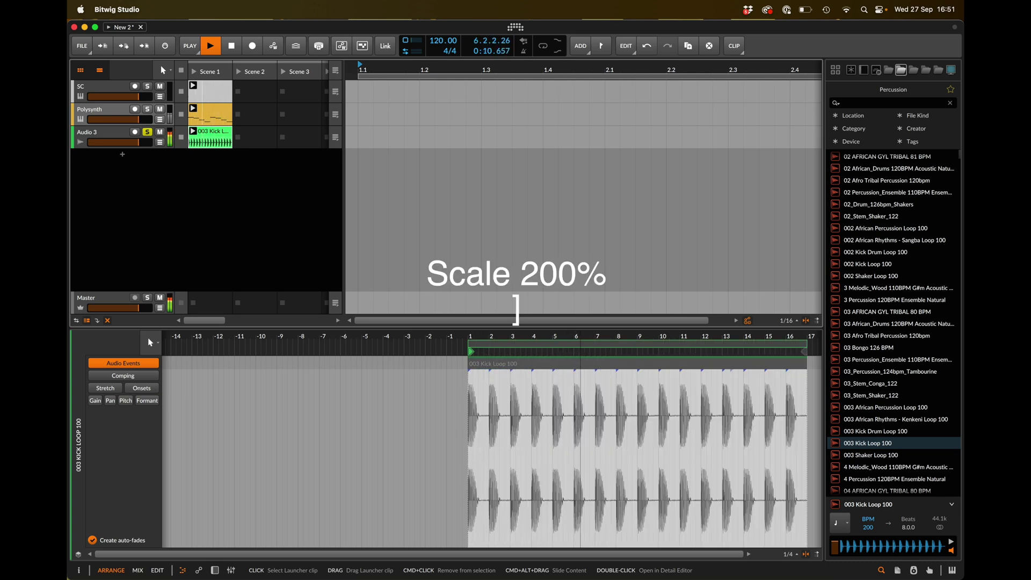
{"action": "key", "text": "bracketleft"}
- Open the Polysynth Scene 1 clip in the detail editor and solo the Polysynth track
{"action": "key", "text": "ctrl+Up"}
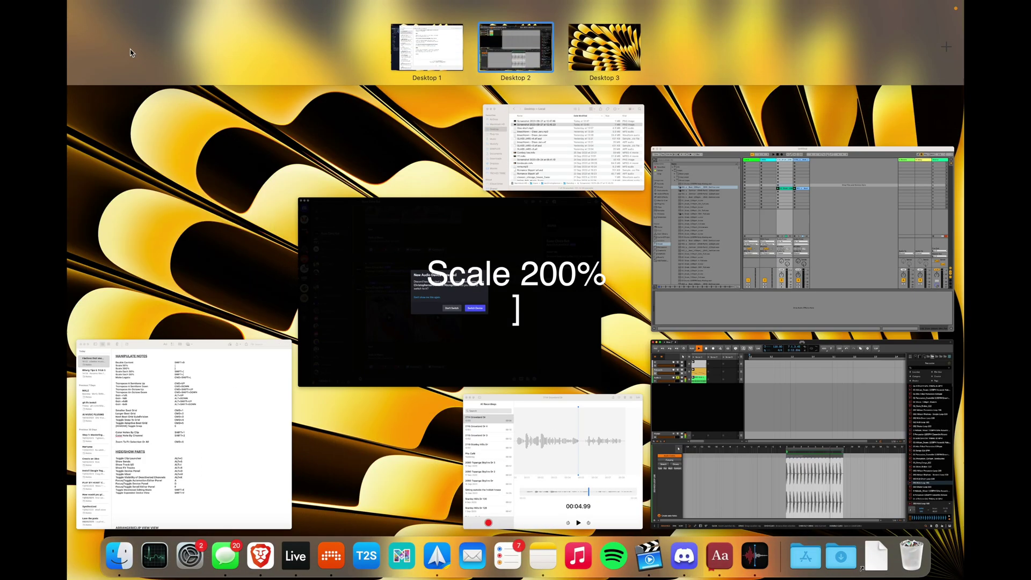
{"action": "key", "text": "ctrl+Up"}
{"action": "left_click", "coordinate": [214, 117]}
{"action": "double_click", "coordinate": [213, 117]}
{"action": "left_click", "coordinate": [147, 109]}
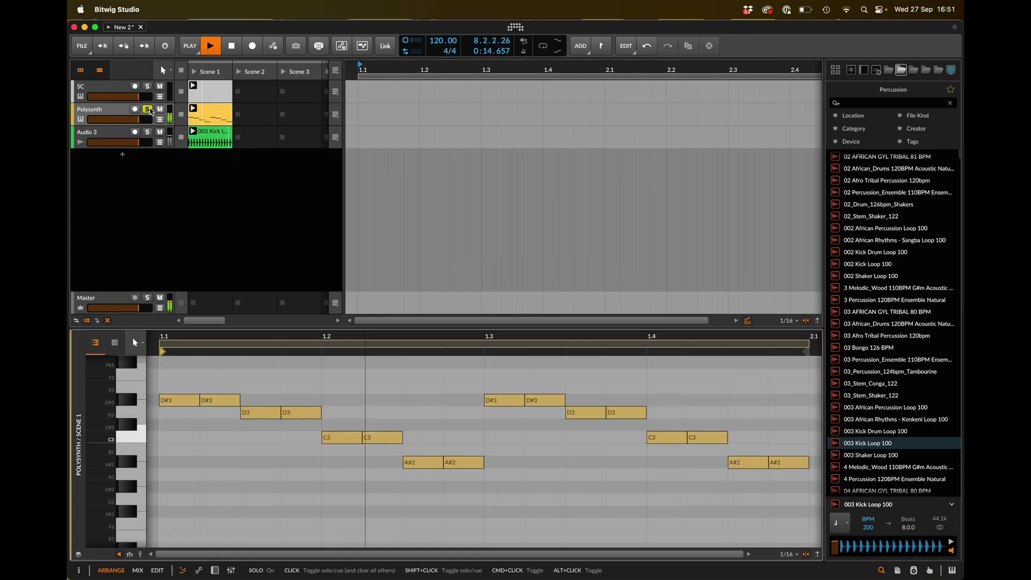
{"action": "left_click", "coordinate": [217, 119]}
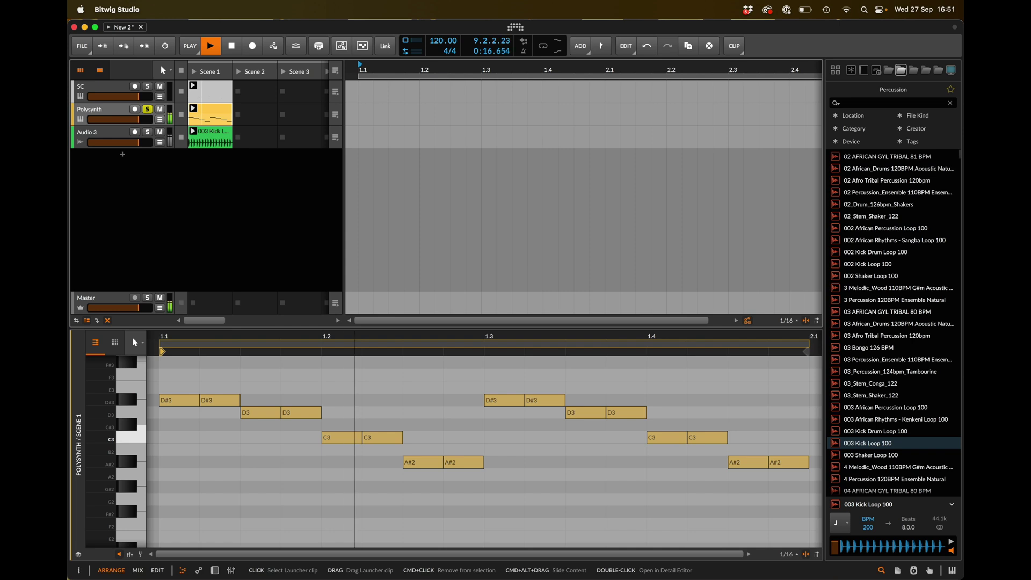
- Scale the playing Polysynth clip to 200% twice, to 50% four times and to 200% twice, and stop playback
{"action": "key", "text": "bracketright"}
{"action": "key", "text": "bracketright"}
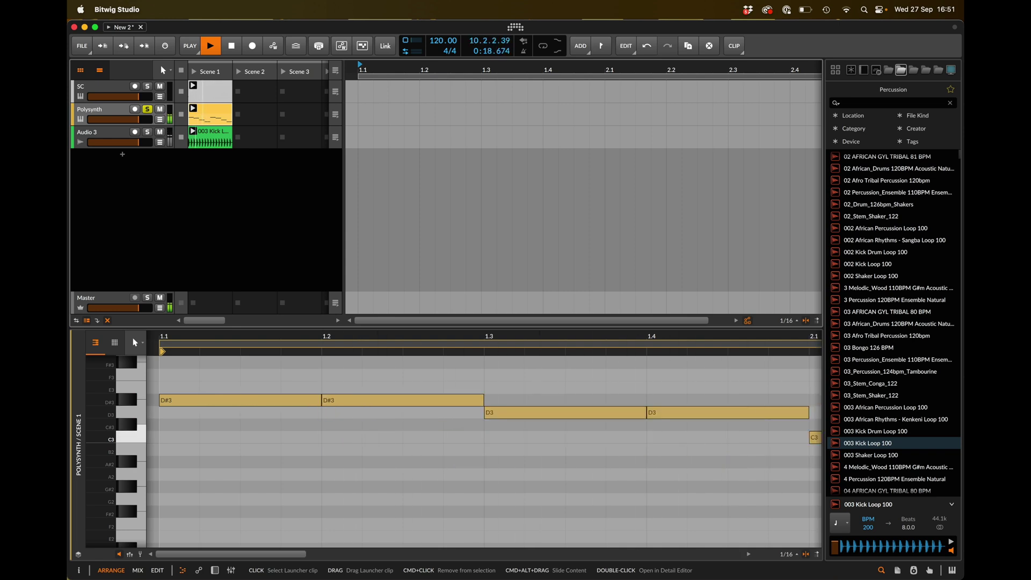
{"action": "key", "text": "bracketleft"}
{"action": "key", "text": "bracketleft"}
{"action": "key", "text": "bracketleft"}
{"action": "key", "text": "bracketleft"}
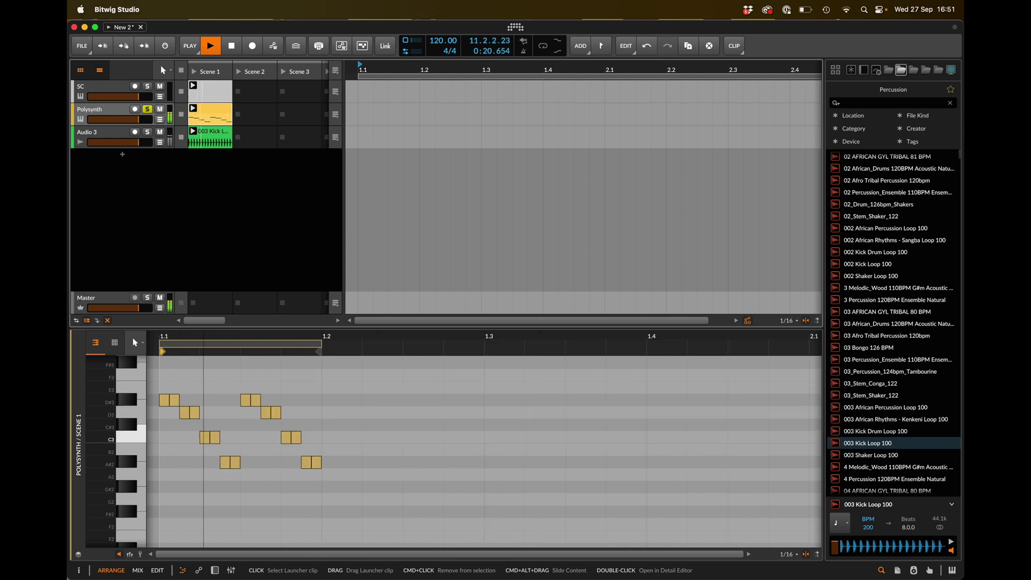
{"action": "key", "text": "bracketright"}
{"action": "key", "text": "bracketright"}
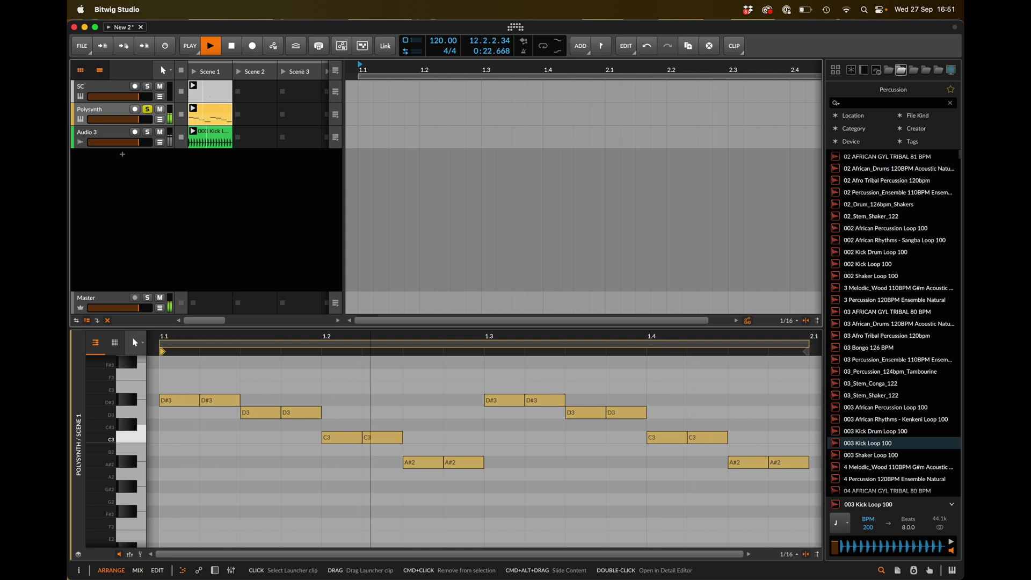
{"action": "key", "text": "space"}
- Scale all notes inside the Polysynth clip to 200%, check the note scaling commands and undo the scaling
{"action": "left_click", "coordinate": [387, 405]}
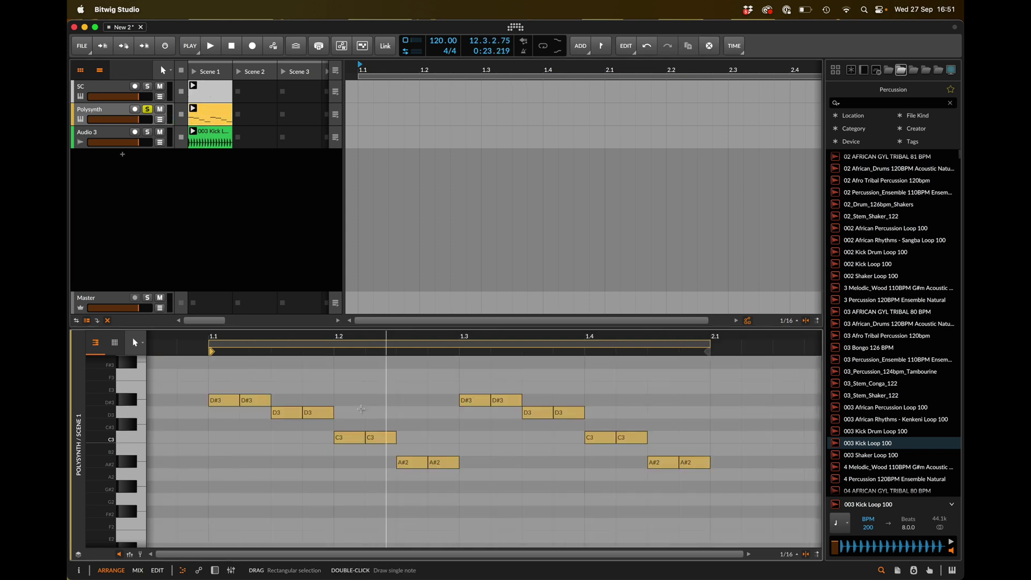
{"action": "key", "text": "super+a"}
{"action": "left_click_drag", "start_coordinate": [300, 415], "coordinate": [288, 415]}
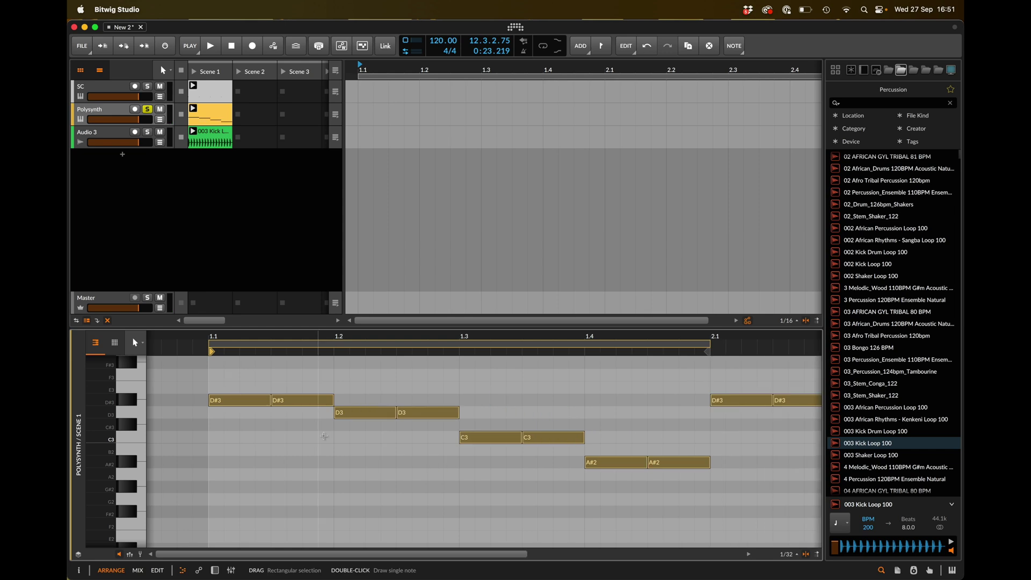
{"action": "right_click", "coordinate": [338, 453]}
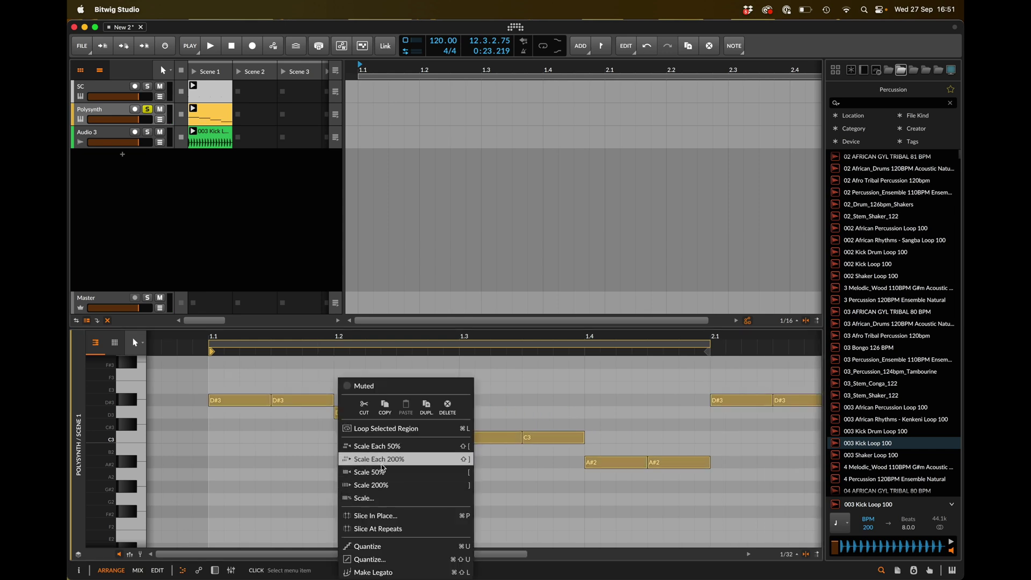
{"action": "key", "text": "super+z"}
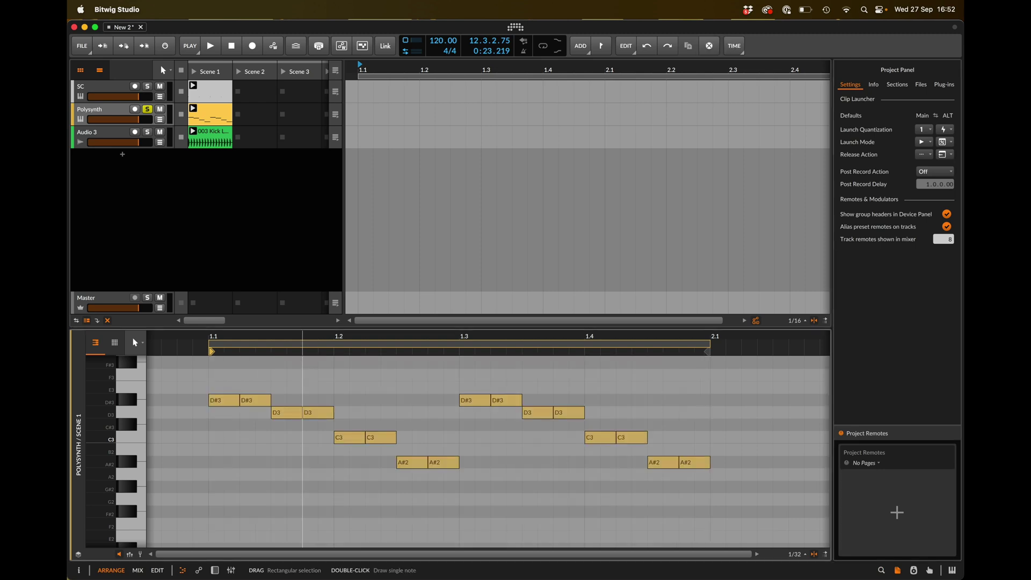
- Select all notes in the Polysynth clip and shorten them in place with Scale Each 50% twice
{"action": "key", "text": "super+a"}
{"action": "key", "text": "alt+minus"}
{"action": "key", "text": "alt+plus"}
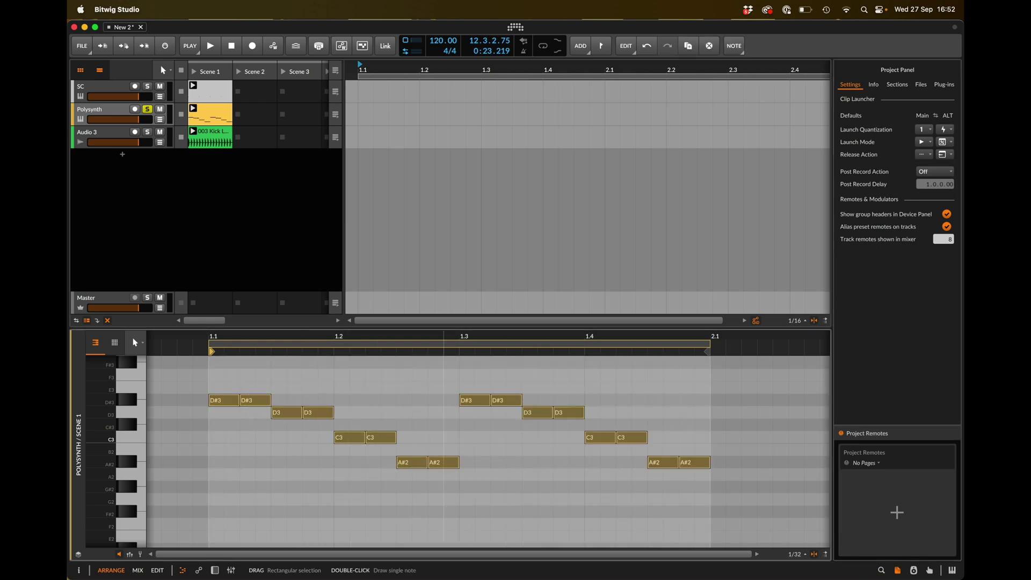
{"action": "key", "text": "shift+bracketleft"}
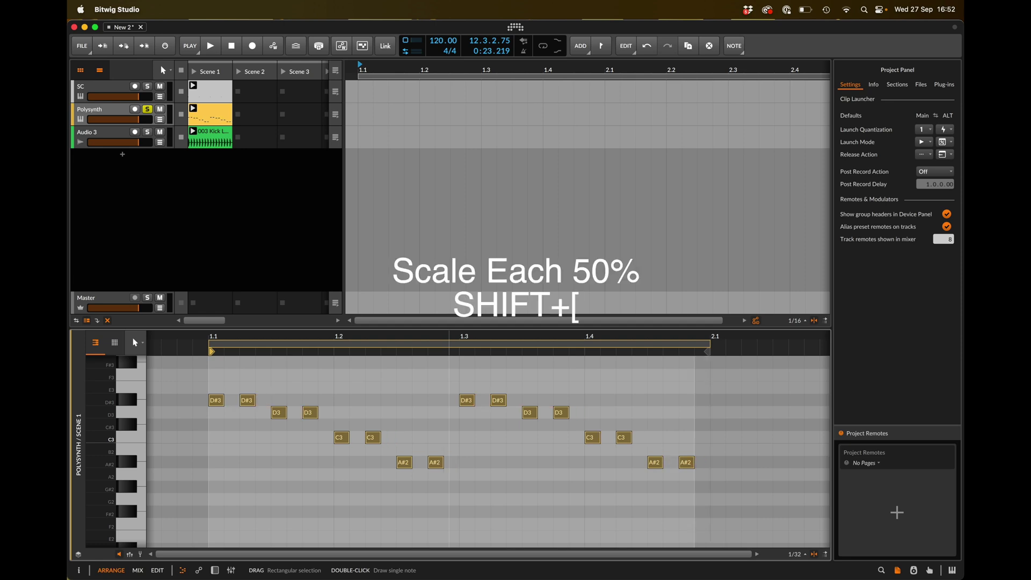
{"action": "key", "text": "shift+bracketleft"}
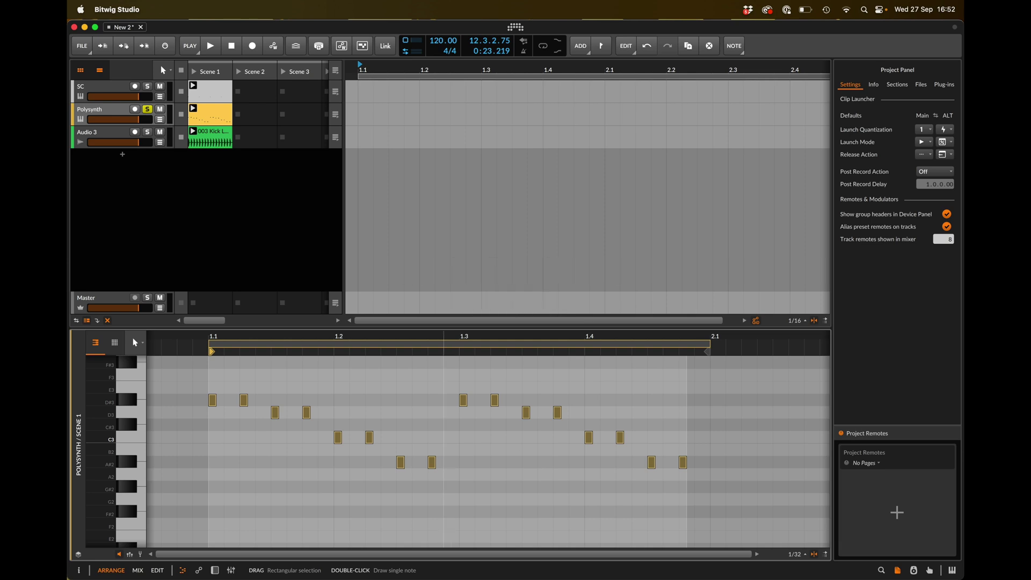
- Lengthen the selected Polysynth notes in place with repeated Scale Each 200%
{"action": "key", "text": "shift+bracketright"}
{"action": "key", "text": "shift+bracketright"}
{"action": "key", "text": "shift+bracketright"}
{"action": "key", "text": "shift+bracketright"}
{"action": "key", "text": "shift+bracketright"}
{"action": "key", "text": "shift+bracketright"}
{"action": "key", "text": "shift+bracketright"}
{"action": "key", "text": "shift+bracketright"}
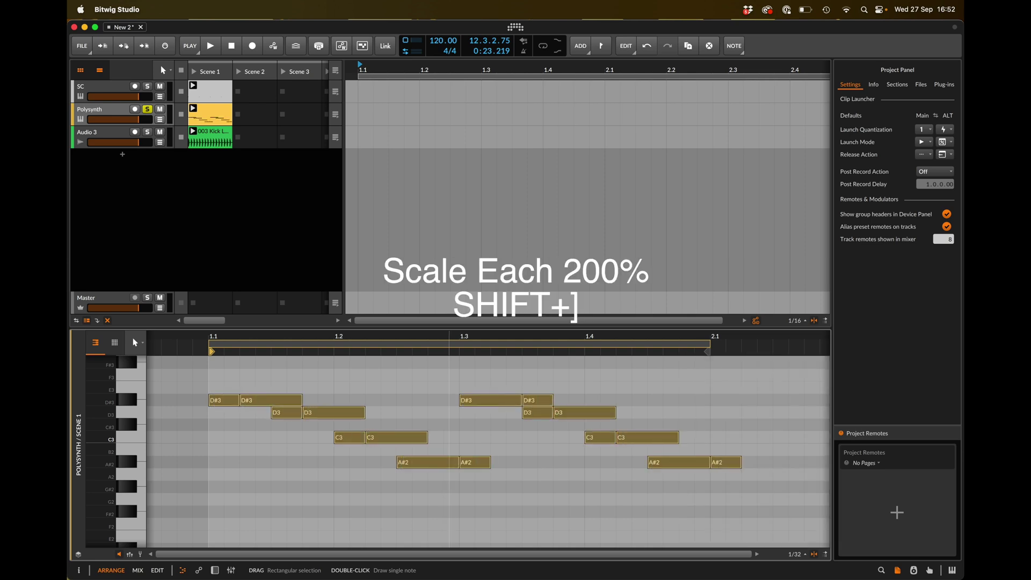
- Shorten the selected Polysynth notes in place with repeated Scale Each 50%
{"action": "key", "text": "shift+bracketleft"}
{"action": "key", "text": "shift+bracketleft"}
{"action": "key", "text": "shift+bracketleft"}
{"action": "key", "text": "shift+bracketleft"}
{"action": "key", "text": "shift+bracketleft"}
{"action": "key", "text": "shift+bracketleft"}
{"action": "key", "text": "shift+bracketleft"}
{"action": "key", "text": "shift+bracketleft"}
{"action": "key", "text": "shift+bracketleft"}
{"action": "key", "text": "shift+bracketleft"}
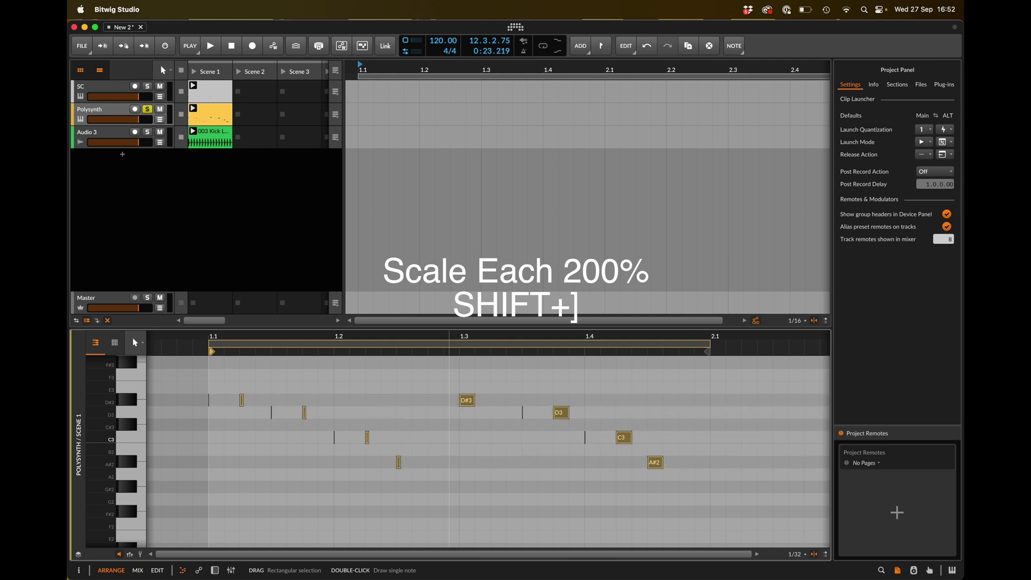
- Apply Scale Each 200% several times to the shortened Polysynth notes, followed by Scale Each 50% twice
{"action": "key", "text": "shift+bracketright"}
{"action": "key", "text": "shift+bracketright"}
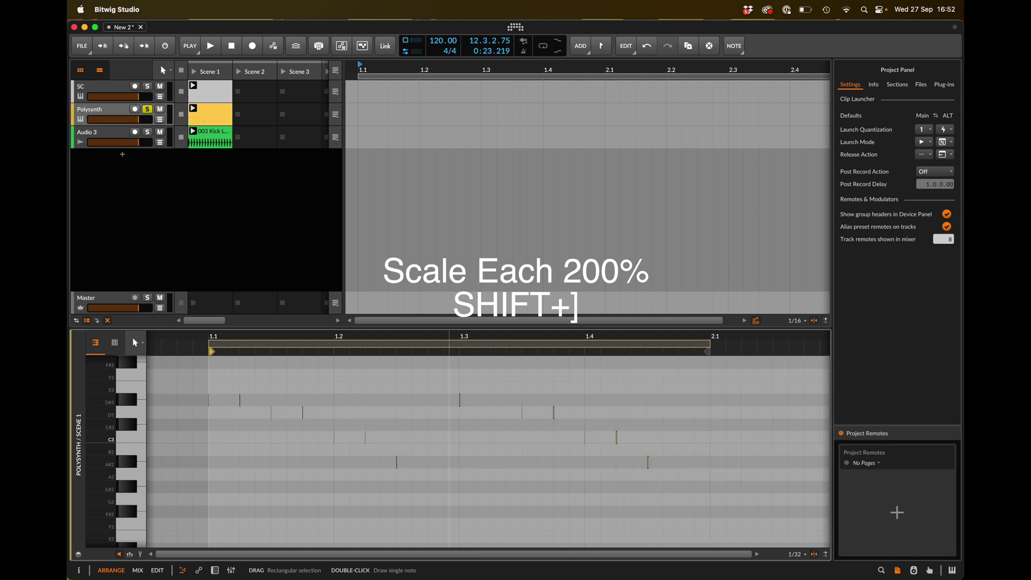
{"action": "key", "text": "shift+bracketright"}
{"action": "key", "text": "shift+bracketright"}
{"action": "key", "text": "shift+bracketright"}
{"action": "key", "text": "shift+bracketleft"}
{"action": "key", "text": "shift+bracketleft"}
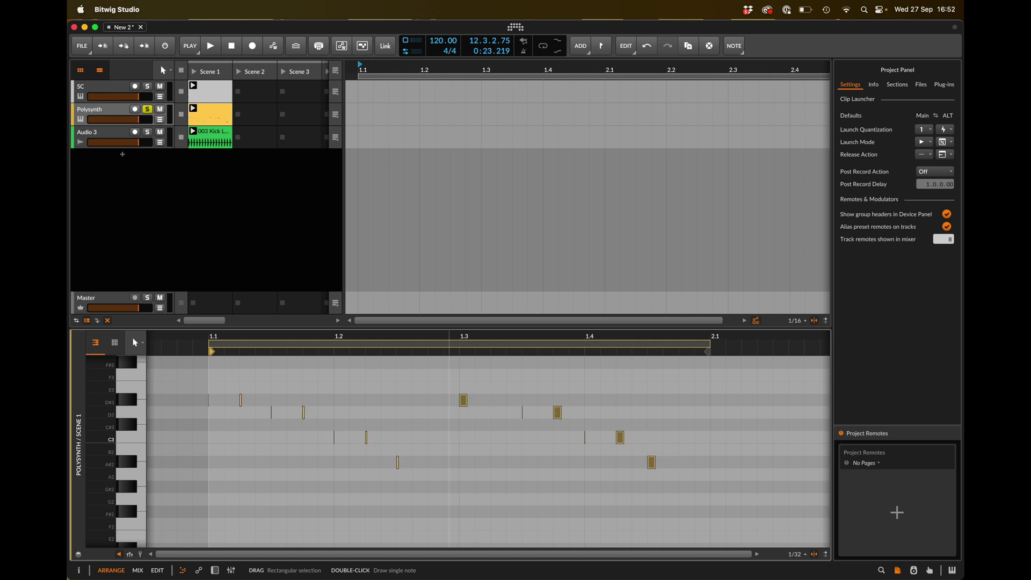
- Open the 003 Kick Loop 100 clip and slice its audio event in place at the onsets
{"action": "left_click", "coordinate": [212, 141]}
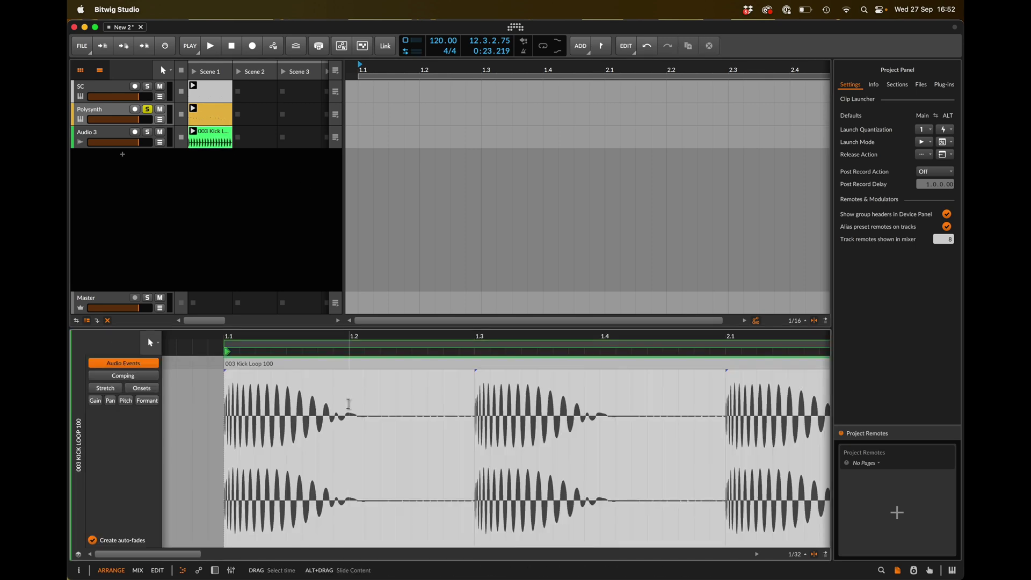
{"action": "left_click", "coordinate": [387, 366]}
{"action": "key", "text": "super+p"}
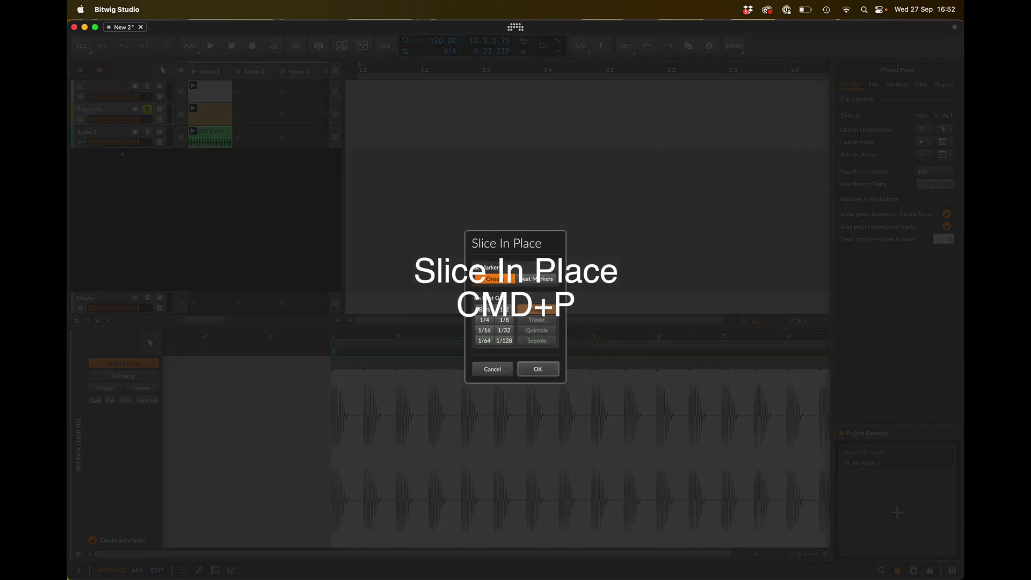
{"action": "key", "text": "Return"}
- Scale the sliced kick loop audio events to 50%
{"action": "key", "text": "alt+super+Left"}
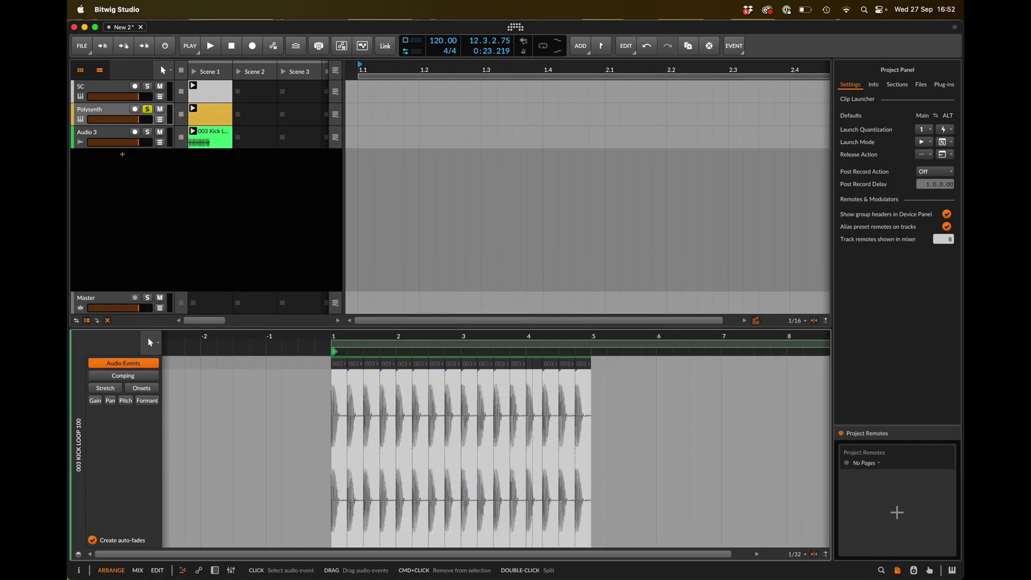
{"action": "key", "text": "alt+super+Right"}
{"action": "key", "text": "alt+shift+super+Left"}
{"action": "key", "text": "alt+shift+super+Left"}
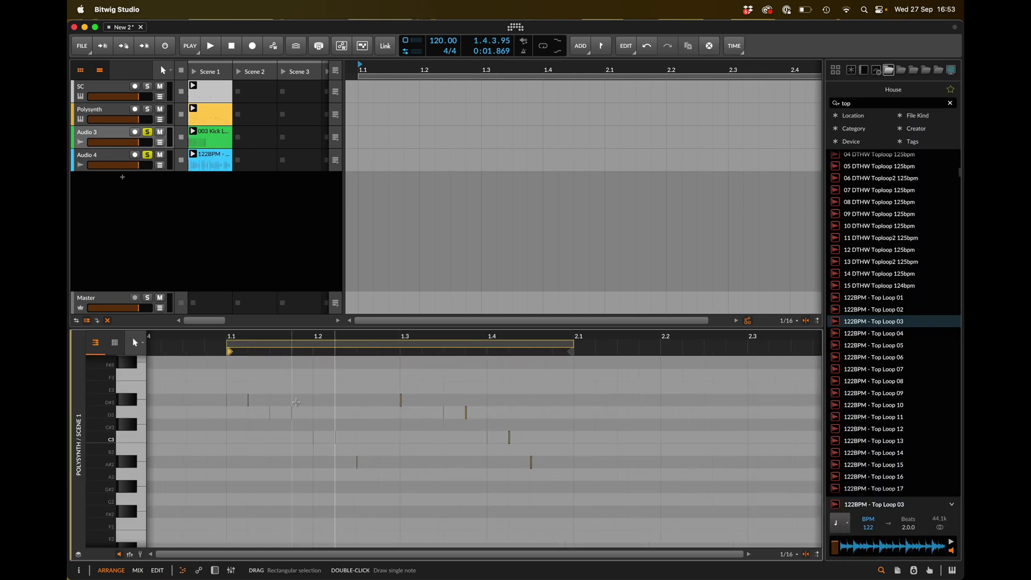
- Lengthen all the short notes in the Polysynth clip and make them legato
{"action": "scroll", "coordinate": [296, 402], "scroll_direction": "up", "scroll_amount": 3}
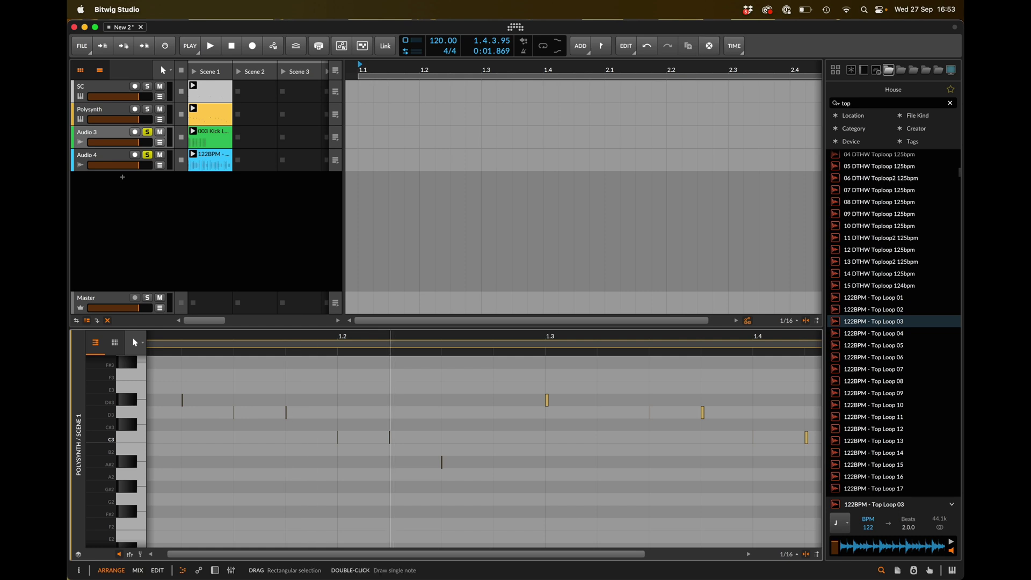
{"action": "key", "text": "super+a"}
{"action": "scroll", "coordinate": [349, 395], "scroll_direction": "down", "scroll_amount": 3}
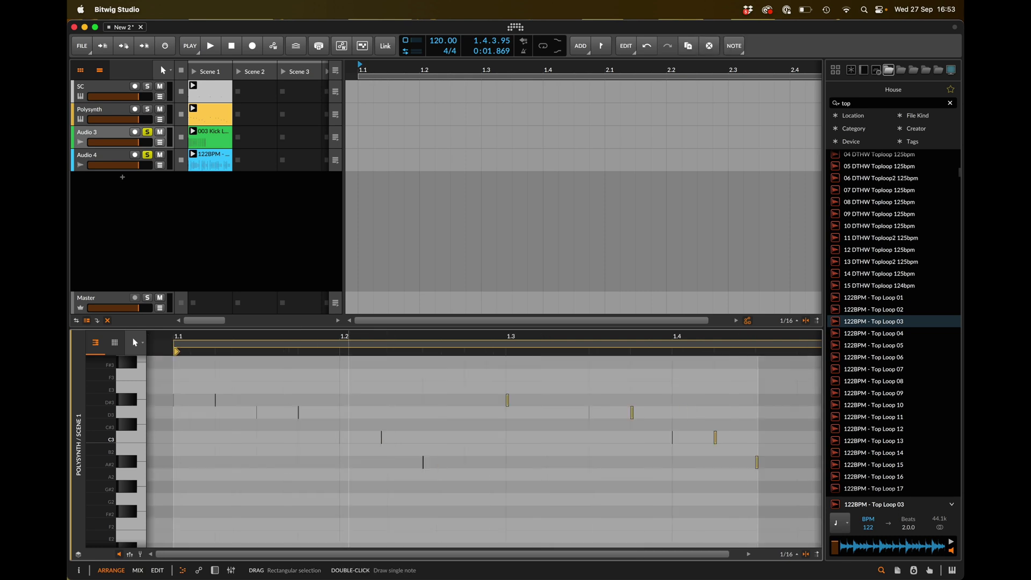
{"action": "key", "text": "alt+Right"}
{"action": "key", "text": "alt+Right"}
{"action": "key", "text": "alt+Right"}
{"action": "key", "text": "alt+Right"}
{"action": "key", "text": "alt+Right"}
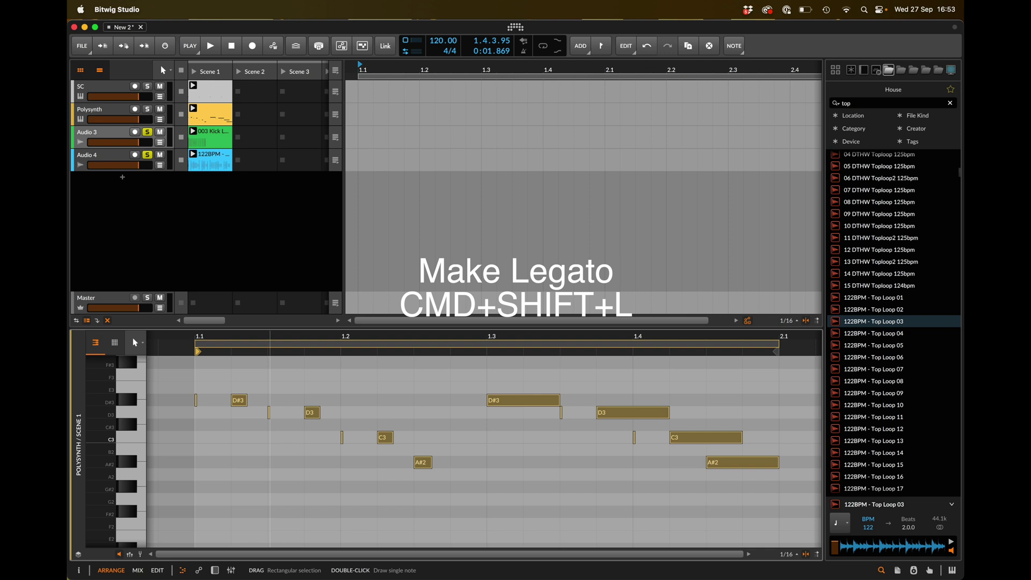
{"action": "key", "text": "super+shift+l"}
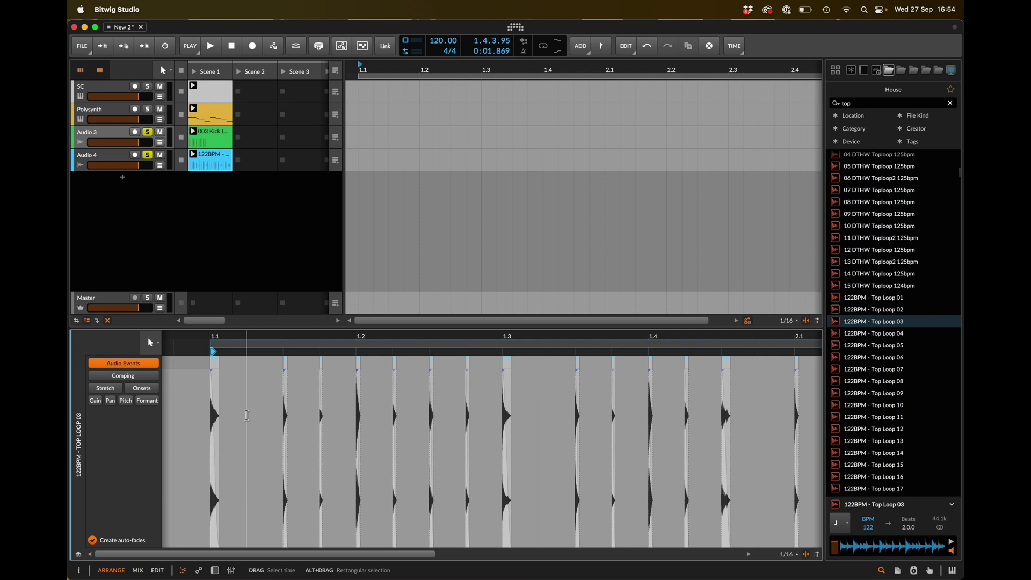
- Select all audio events in the 122BPM - Top Loop 03 clip and lower their gain in 1 dB steps to -16 dB
{"action": "key", "text": "super+a"}
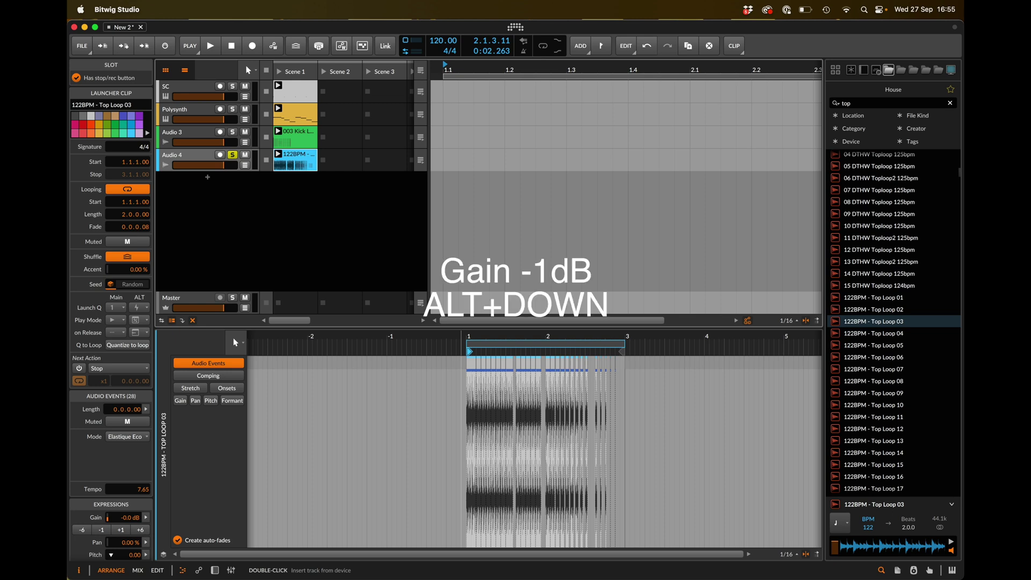
{"action": "key", "text": "alt+Down"}
{"action": "key", "text": "alt+Down"}
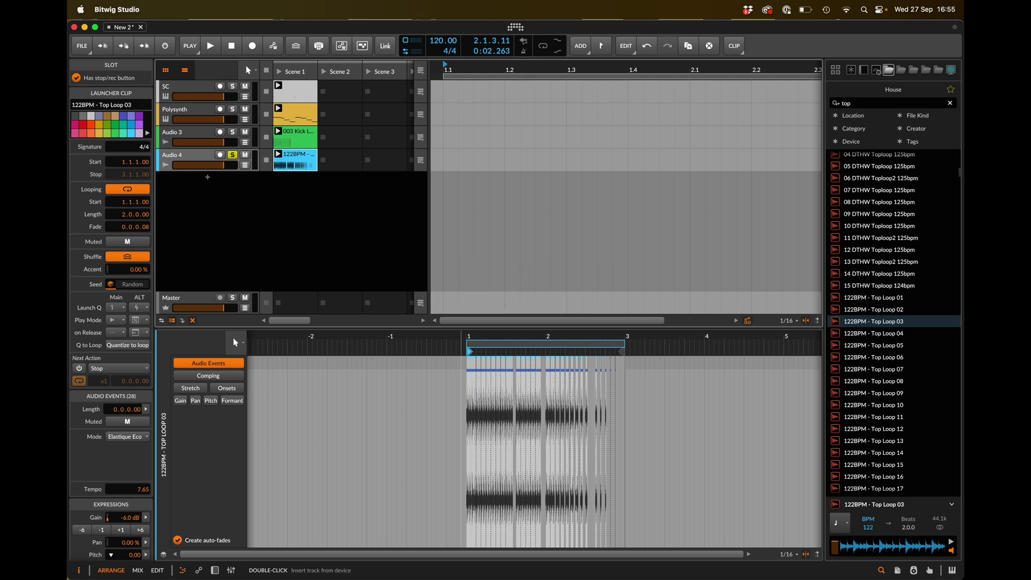
{"action": "key", "text": "alt+Down"}
{"action": "key", "text": "alt+Down"}
{"action": "key", "text": "alt+Down"}
{"action": "key", "text": "alt+Down"}
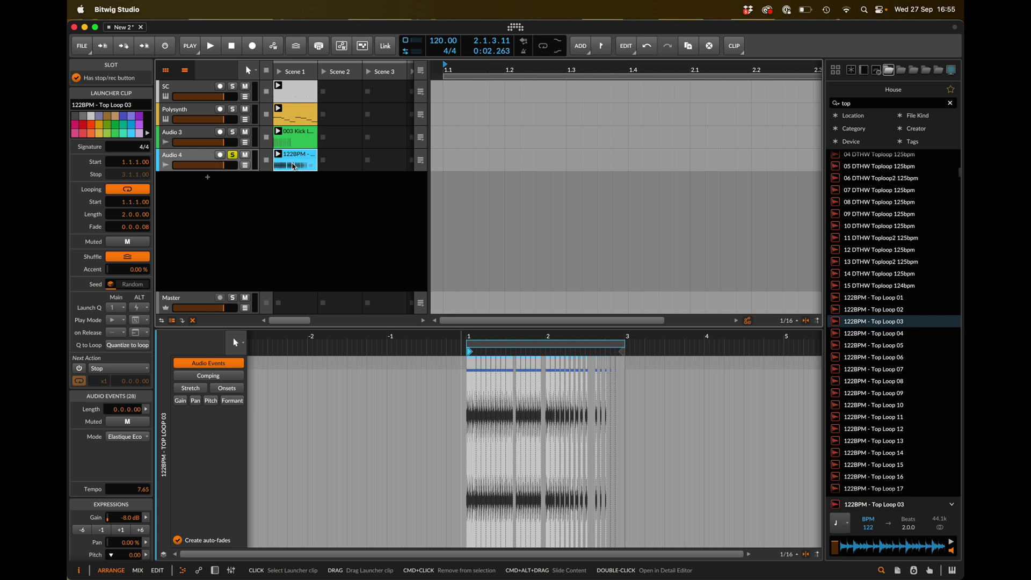
{"action": "key", "text": "alt+Down"}
{"action": "key", "text": "alt+Down"}
{"action": "key", "text": "alt+Down"}
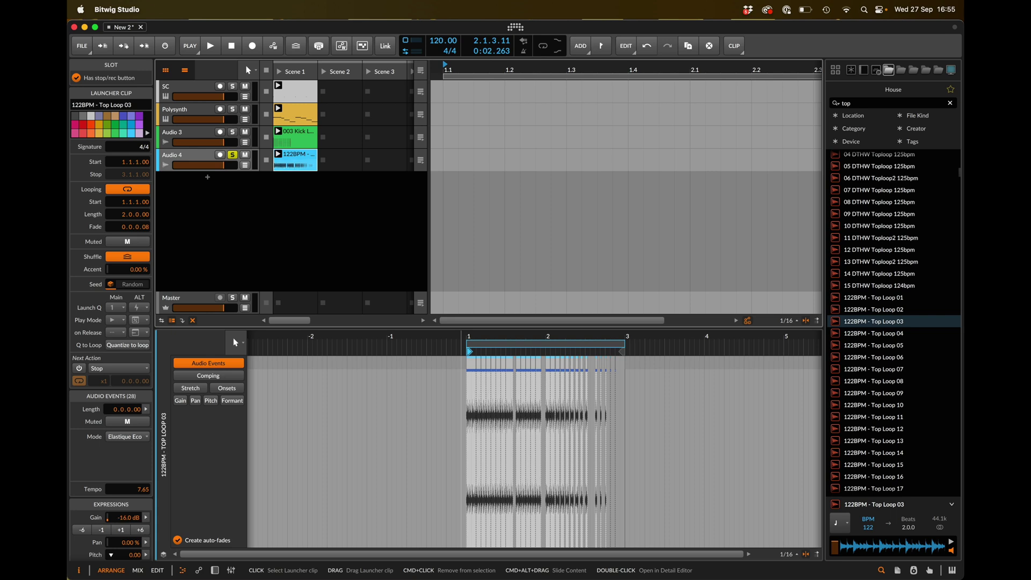
- Raise the gain of the Top Loop 03 audio events in 1 dB steps to 0 dB
{"action": "key", "text": "alt+Up"}
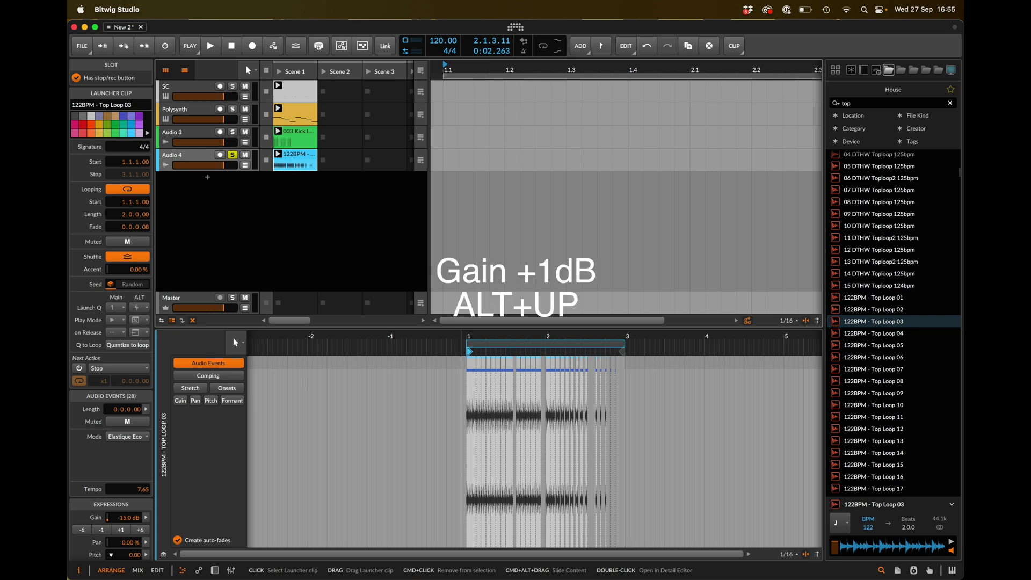
{"action": "key", "text": "alt+Up"}
{"action": "key", "text": "alt+Up"}
{"action": "key", "text": "alt+Up"}
{"action": "key", "text": "alt+Up"}
{"action": "key", "text": "alt+Up"}
{"action": "key", "text": "alt+Up"}
{"action": "key", "text": "alt+Up"}
{"action": "key", "text": "alt+Up"}
{"action": "key", "text": "alt+Up"}
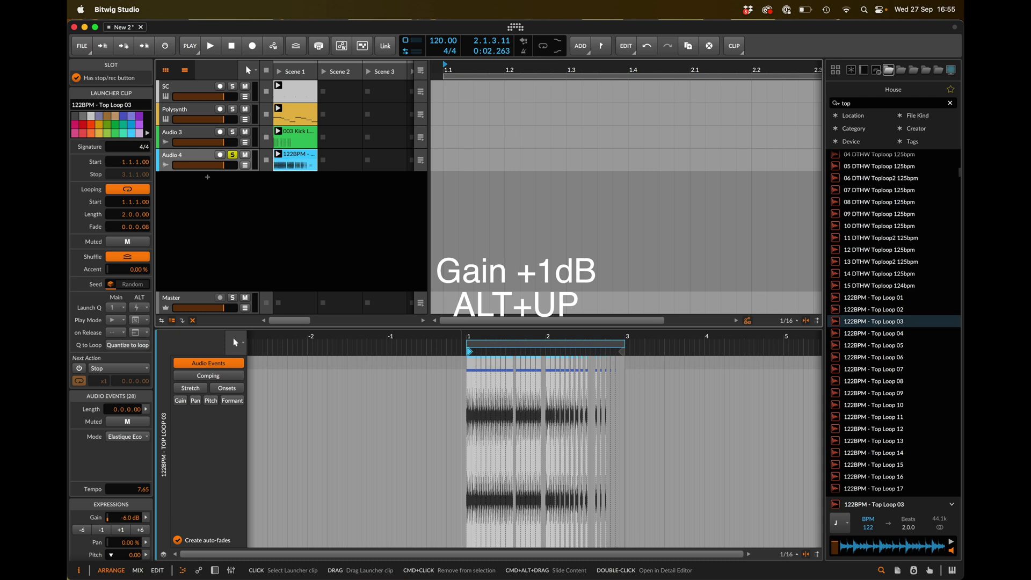
{"action": "key", "text": "alt+Up"}
{"action": "key", "text": "alt+Up"}
{"action": "key", "text": "alt+Up"}
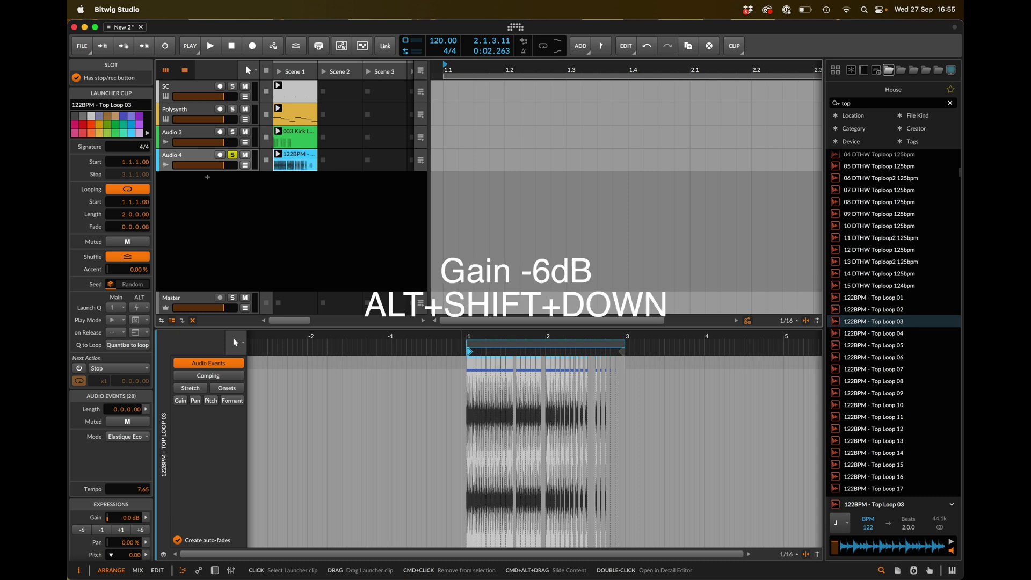
- Lower the gain of the 122BPM - Top Loop 03 audio events in 6 dB steps to -24 dB
{"action": "key", "text": "alt+shift+Down"}
{"action": "key", "text": "alt+shift+Down"}
{"action": "key", "text": "alt+shift+Down"}
{"action": "key", "text": "alt+shift+Down"}
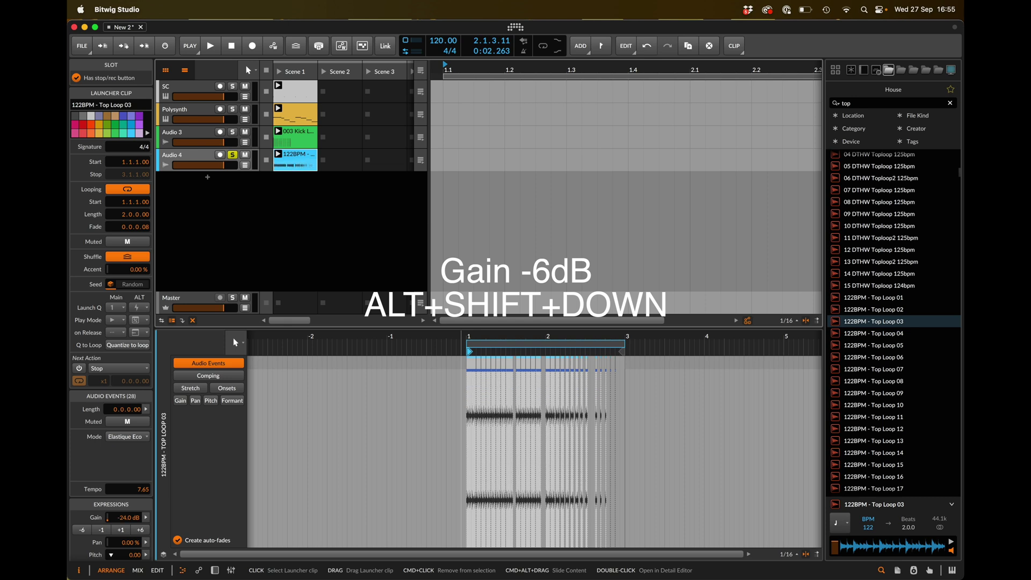
{"action": "key", "text": "alt+shift+Down"}
- Select the 003 Kick Loop 100 clip and lower its audio events' gain in 6 dB steps to -18 dB
{"action": "left_click", "coordinate": [297, 141]}
{"action": "key", "text": "alt+shift+Down"}
{"action": "key", "text": "alt+shift+Down"}
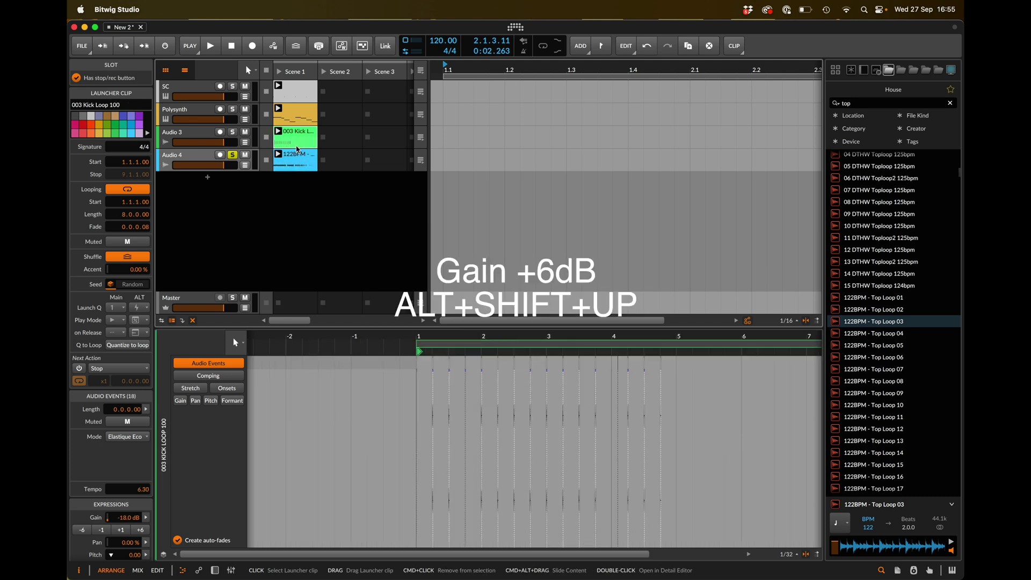
- Select the 122BPM - Top Loop 03 clip and raise its gain in 6 dB steps
{"action": "left_click", "coordinate": [298, 160]}
{"action": "key", "text": "alt+shift+Up"}
{"action": "key", "text": "alt+shift+Up"}
{"action": "key", "text": "alt+shift+Up"}
{"action": "key", "text": "alt+shift+Up"}
{"action": "key", "text": "alt+shift+Up"}
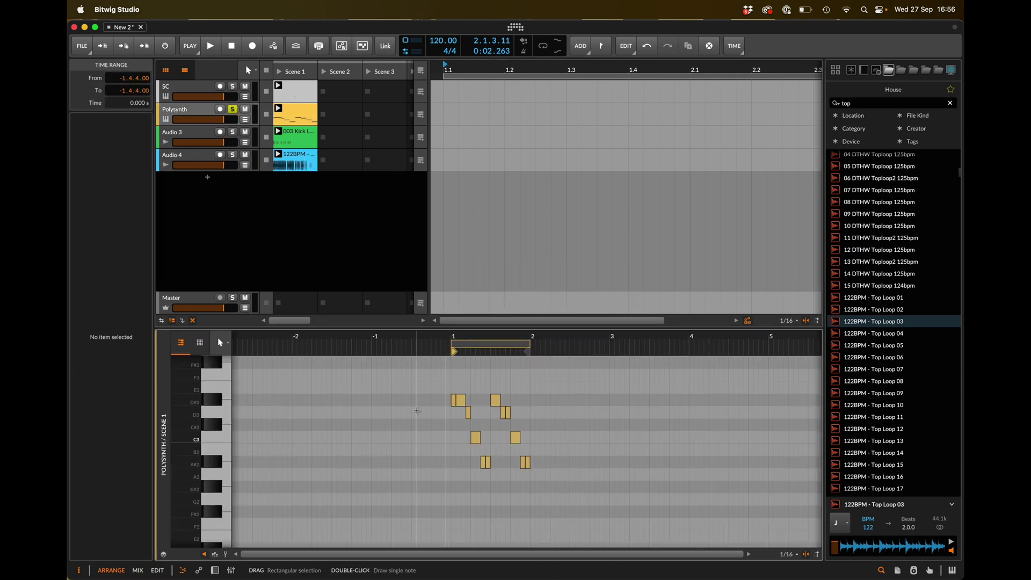
- Play the Polysynth clip, select all of its notes and lower their gain expression to -10 dB
{"action": "scroll", "coordinate": [452, 397], "scroll_direction": "up", "scroll_amount": 4}
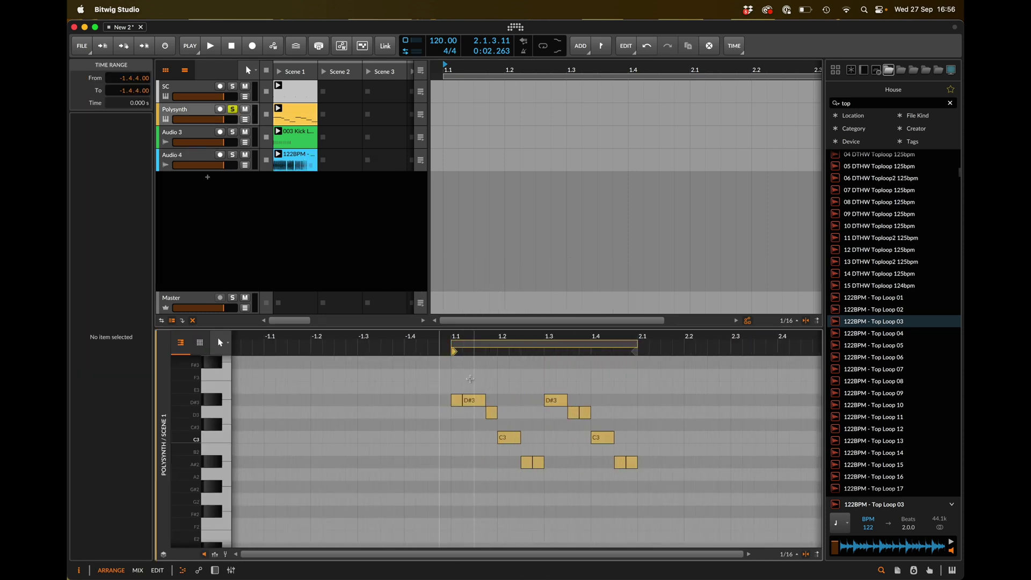
{"action": "left_click", "coordinate": [471, 377]}
{"action": "key", "text": "space"}
{"action": "key", "text": "super+a"}
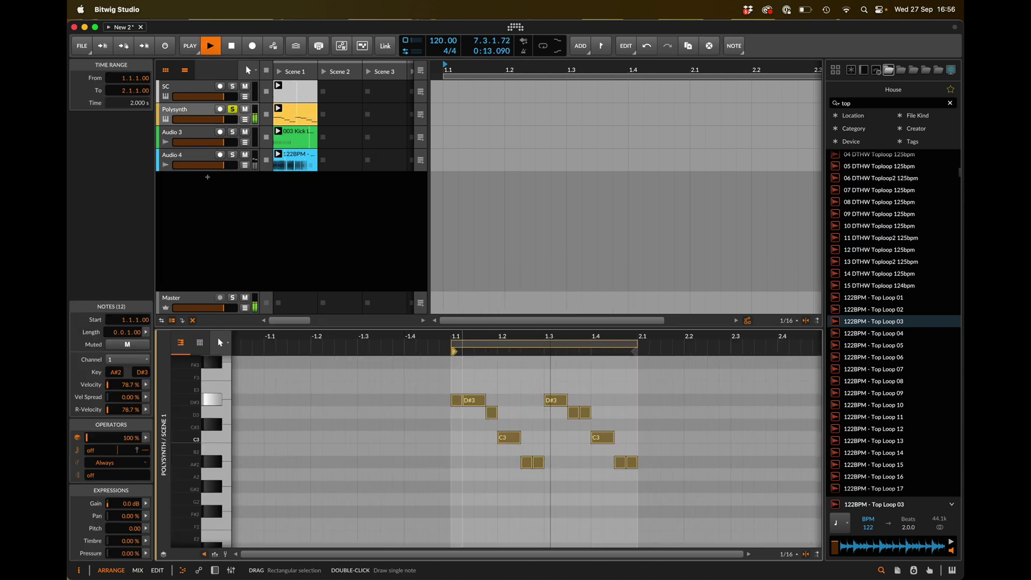
{"action": "key", "text": "alt+shift+Down"}
{"action": "key", "text": "alt+shift+Down"}
{"action": "key", "text": "alt+shift+Down"}
{"action": "key", "text": "alt+shift+Down"}
{"action": "key", "text": "alt+shift+Down"}
{"action": "key", "text": "alt+shift+Down"}
{"action": "key", "text": "alt+shift+Down"}
{"action": "key", "text": "alt+shift+Down"}
{"action": "key", "text": "alt+shift+Down"}
{"action": "key", "text": "alt+shift+Down"}
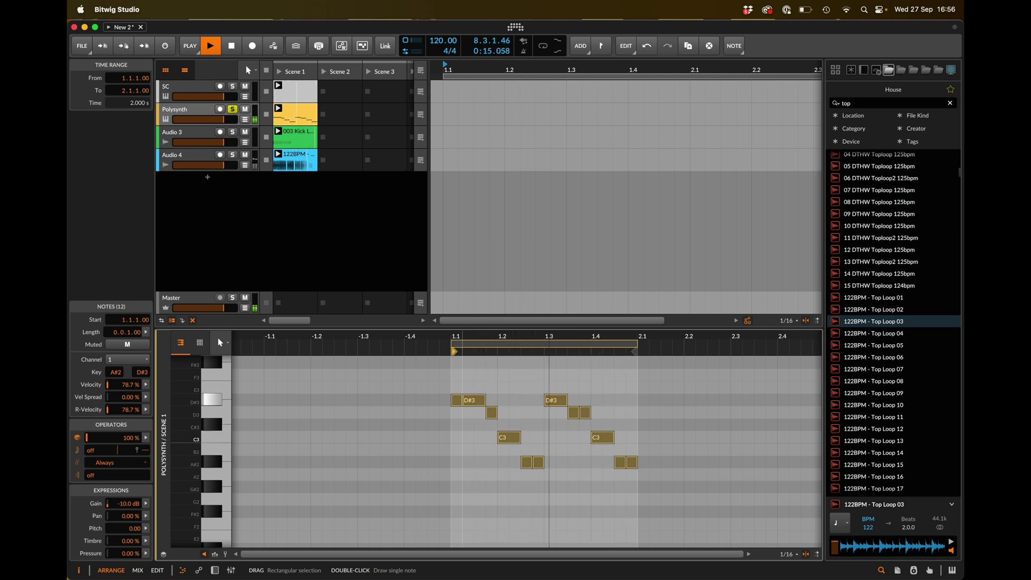
- Adjust the gain expression of the Polysynth clip's notes to -20 dB
{"action": "left_click_drag", "start_coordinate": [129, 504], "coordinate": [129, 506]}
{"action": "key", "text": "alt+Up"}
{"action": "key", "text": "alt+Up"}
{"action": "key", "text": "alt+Up"}
{"action": "key", "text": "alt+Up"}
{"action": "key", "text": "alt+Up"}
{"action": "key", "text": "alt+Up"}
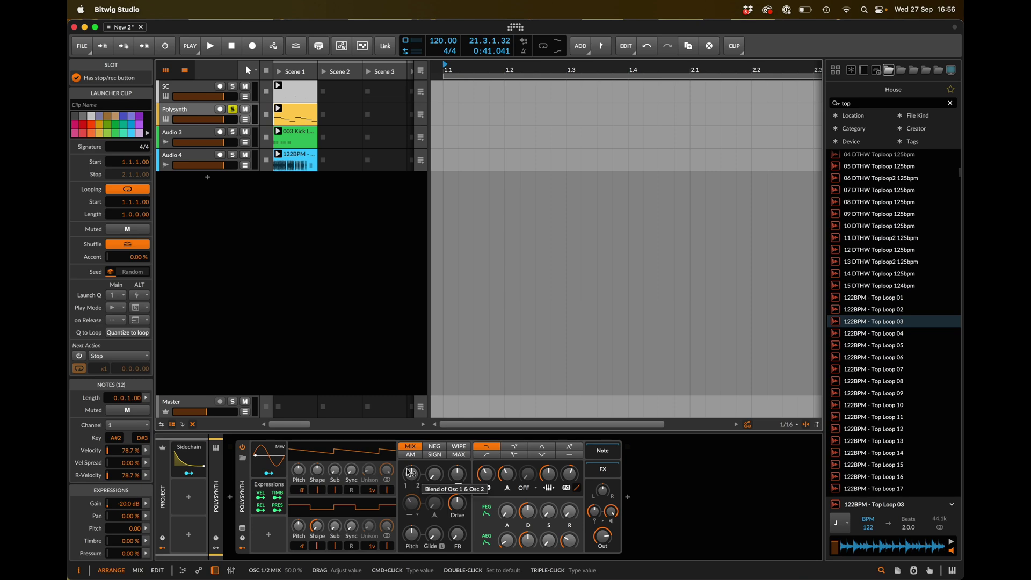
- Open the 122BPM - Top Loop 03 clip on Audio 4 in the detail editor
{"action": "left_click", "coordinate": [295, 161]}
{"action": "double_click", "coordinate": [296, 161]}
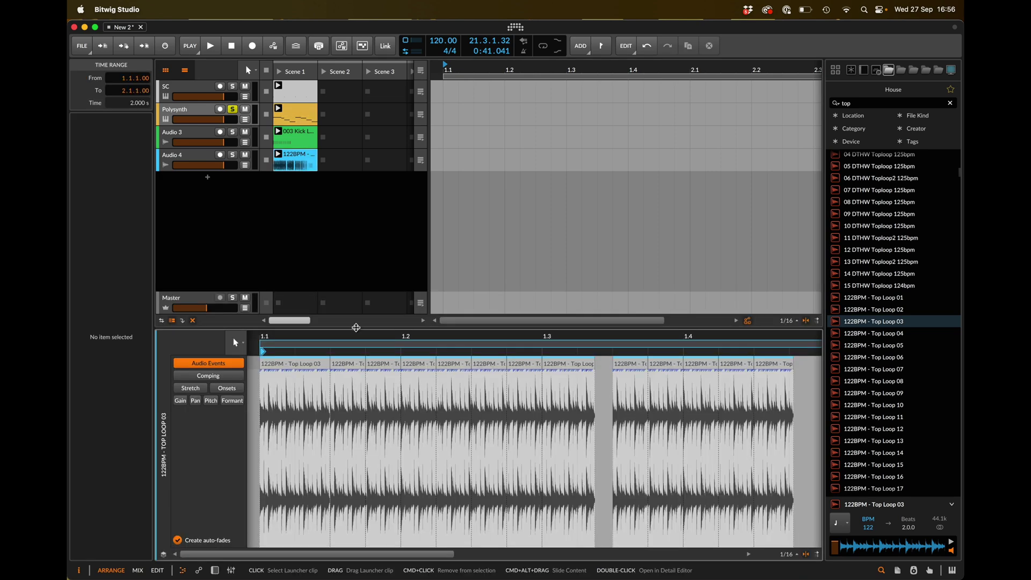
- Select the 122BPM - Top Loop 09 audio event, raise its pitch an octave to 12.00, and lower it in semitone steps
{"action": "left_click", "coordinate": [320, 376]}
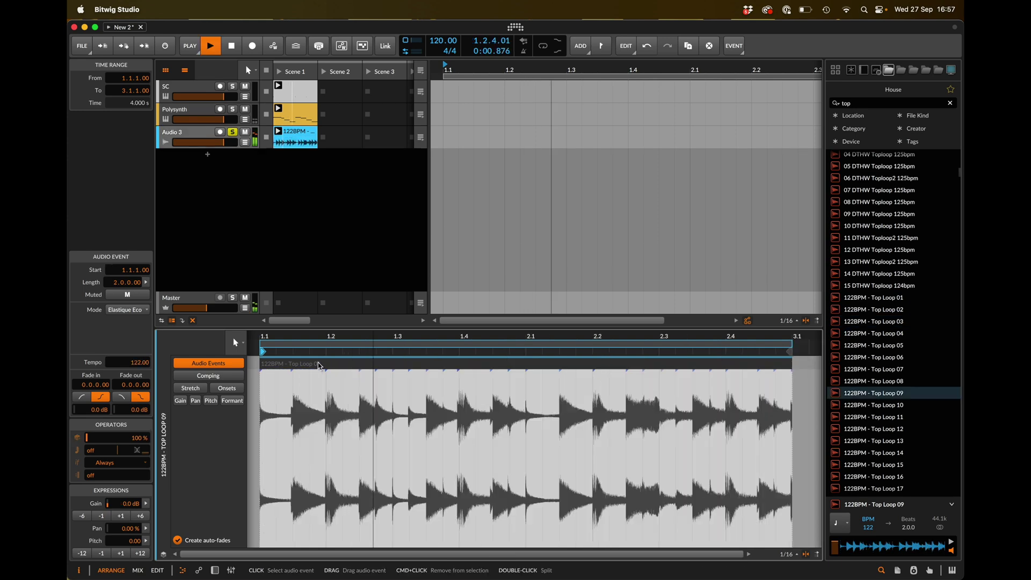
{"action": "left_click", "coordinate": [140, 553]}
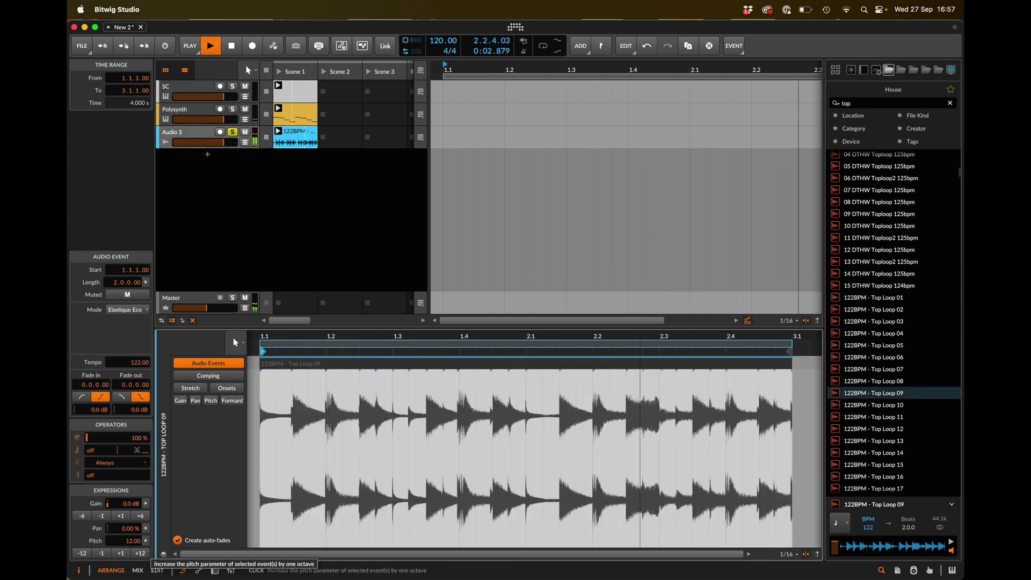
{"action": "left_click", "coordinate": [101, 553]}
{"action": "left_click", "coordinate": [101, 553]}
{"action": "left_click", "coordinate": [101, 553]}
{"action": "left_click", "coordinate": [101, 553]}
{"action": "left_click", "coordinate": [101, 553]}
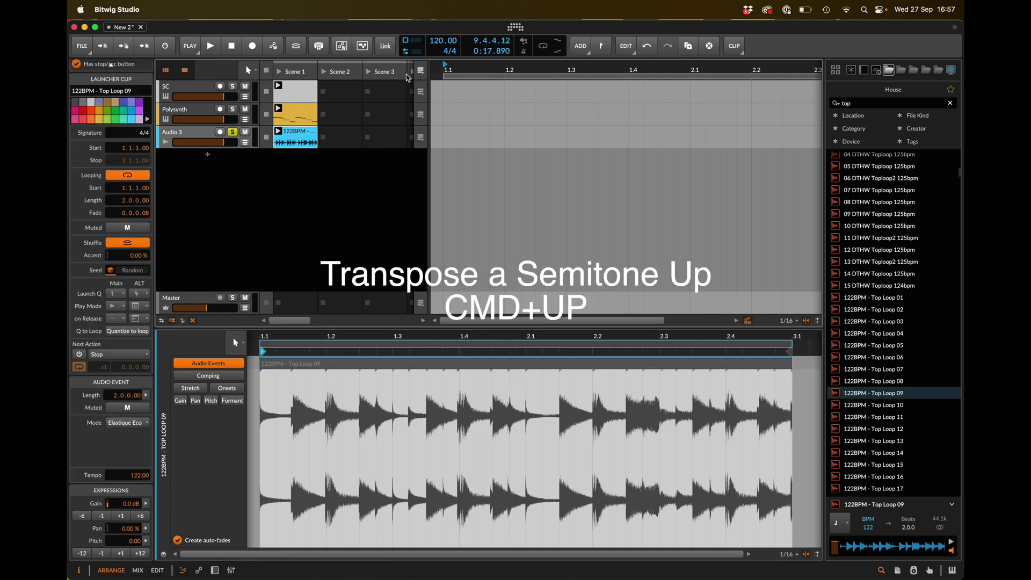
- Transpose the 122BPM - Top Loop 09 clip in semitone steps while it plays
{"action": "key", "text": "super+Up"}
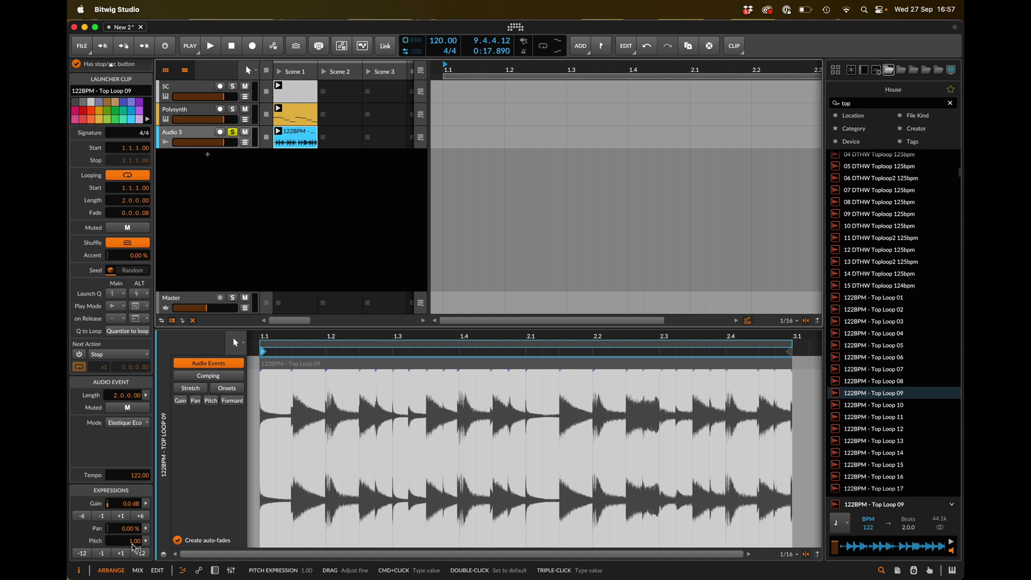
{"action": "key", "text": "super+Up"}
{"action": "key", "text": "super+Up"}
{"action": "key", "text": "super+Up"}
{"action": "key", "text": "space"}
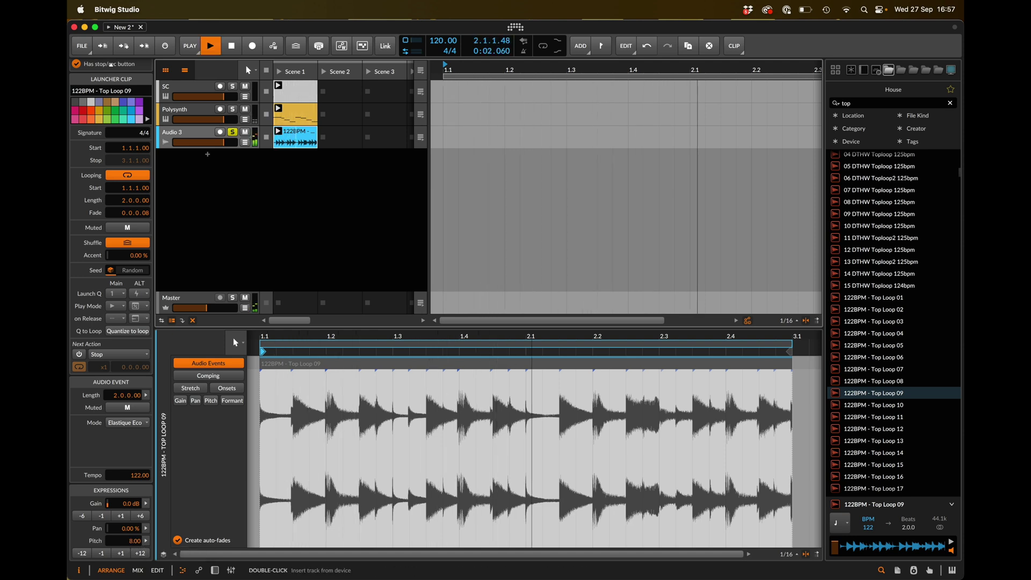
{"action": "key", "text": "super+Up"}
{"action": "key", "text": "super+Up"}
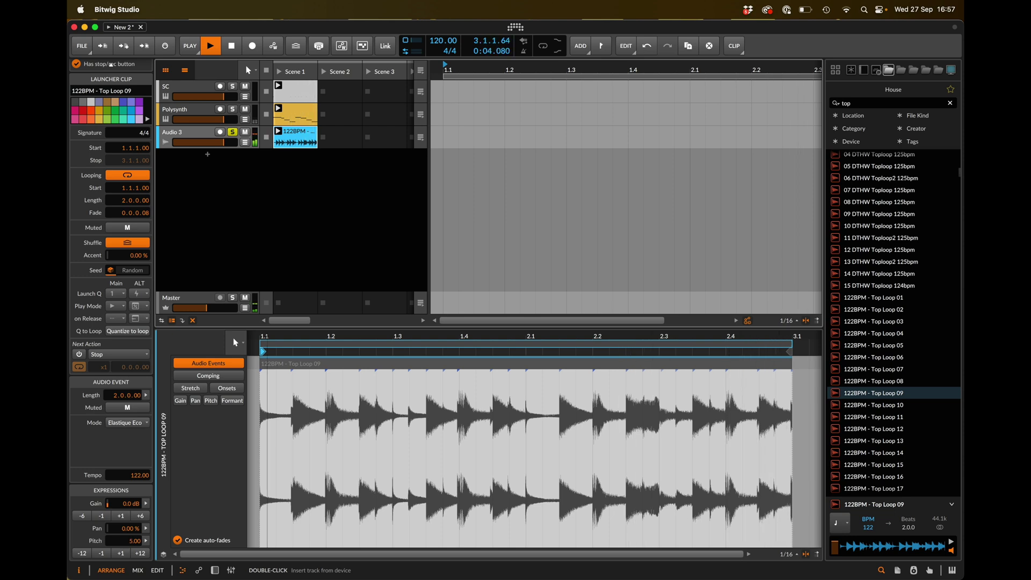
- Hide the inspector panel and show it again
{"action": "key", "text": "i"}
{"action": "key", "text": "i"}
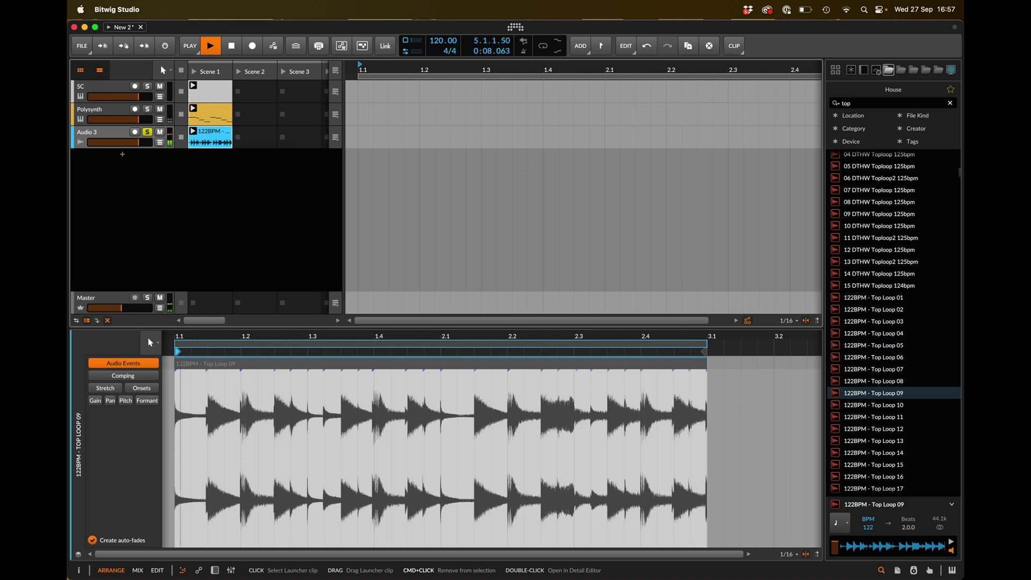
{"action": "key", "text": "alt+o"}
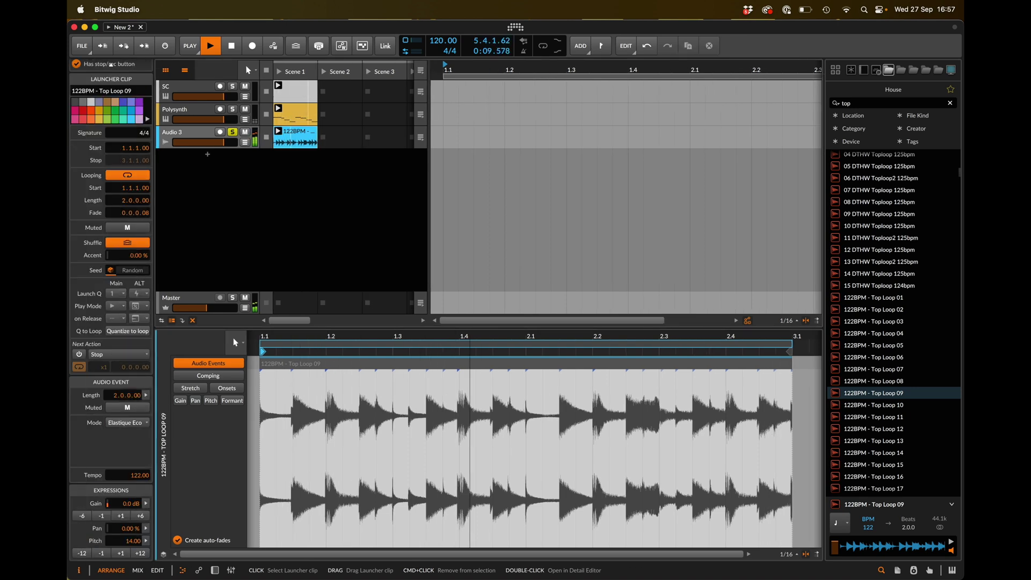
- Select the 122BPM - Top Loop 09 clip and transpose it up and down in octave steps during playback
{"action": "left_click", "coordinate": [283, 145]}
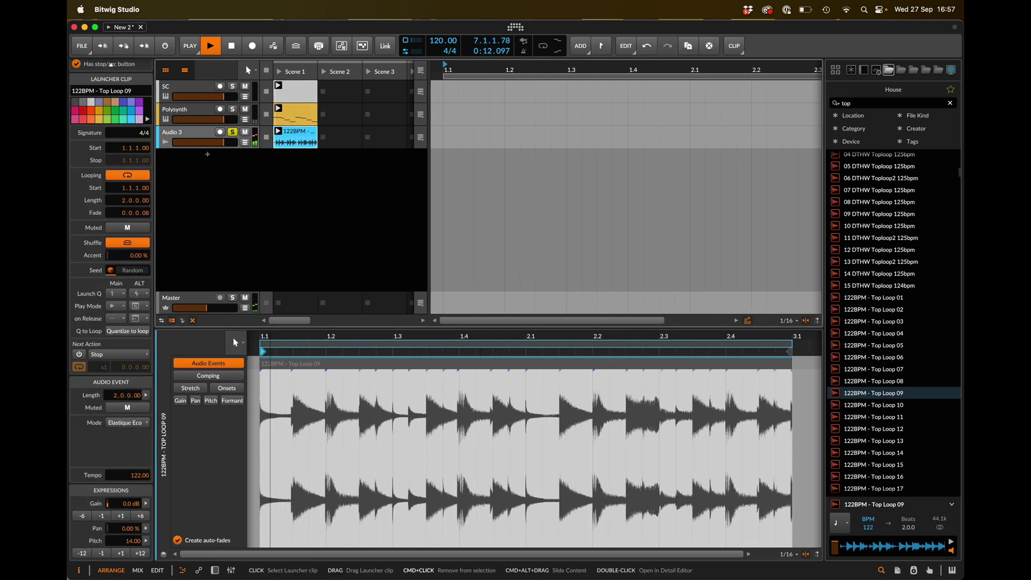
{"action": "key", "text": "super+shift+Up"}
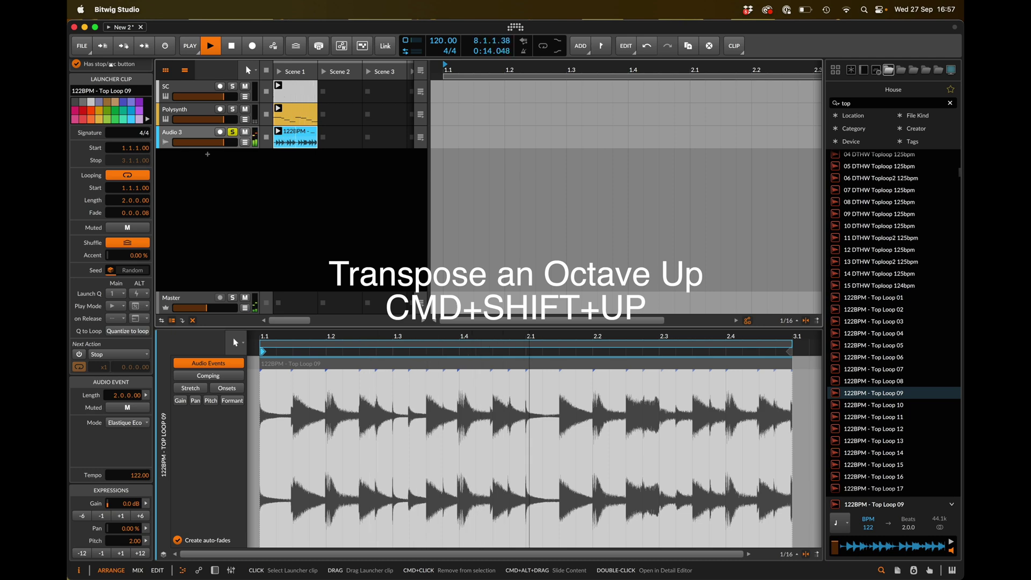
{"action": "key", "text": "super+shift+Down"}
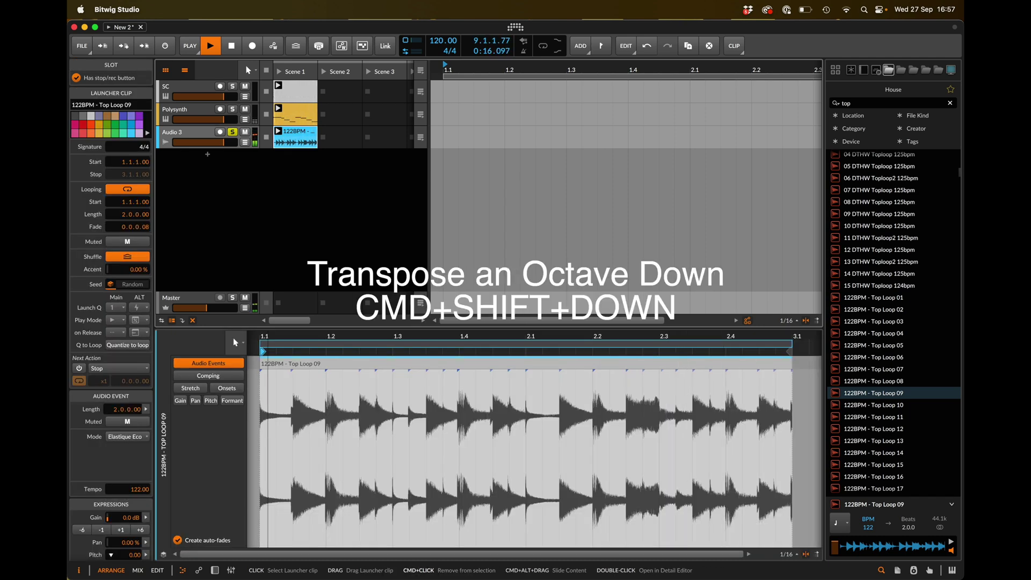
{"action": "key", "text": "super+shift+Down"}
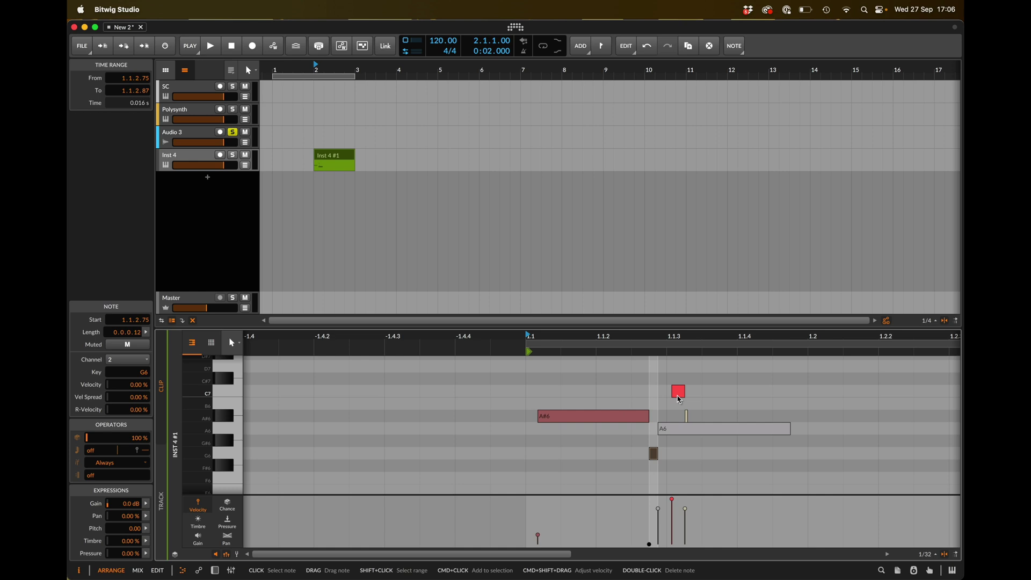
- Zoom the Inst 4 #1 note editor to fit the C7 note and expand the editor to full size
{"action": "key", "text": "super+0"}
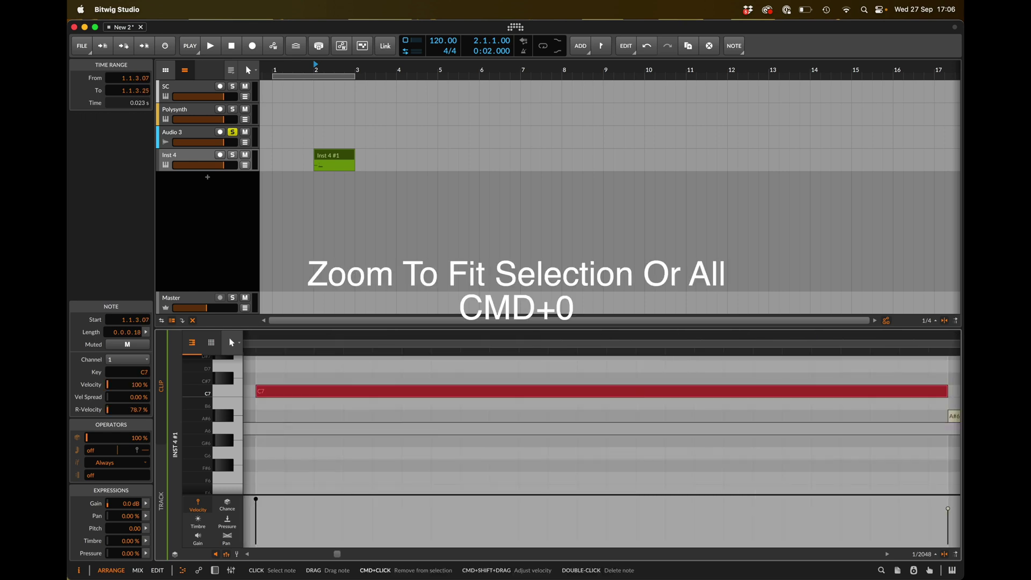
{"action": "double_click", "coordinate": [668, 328]}
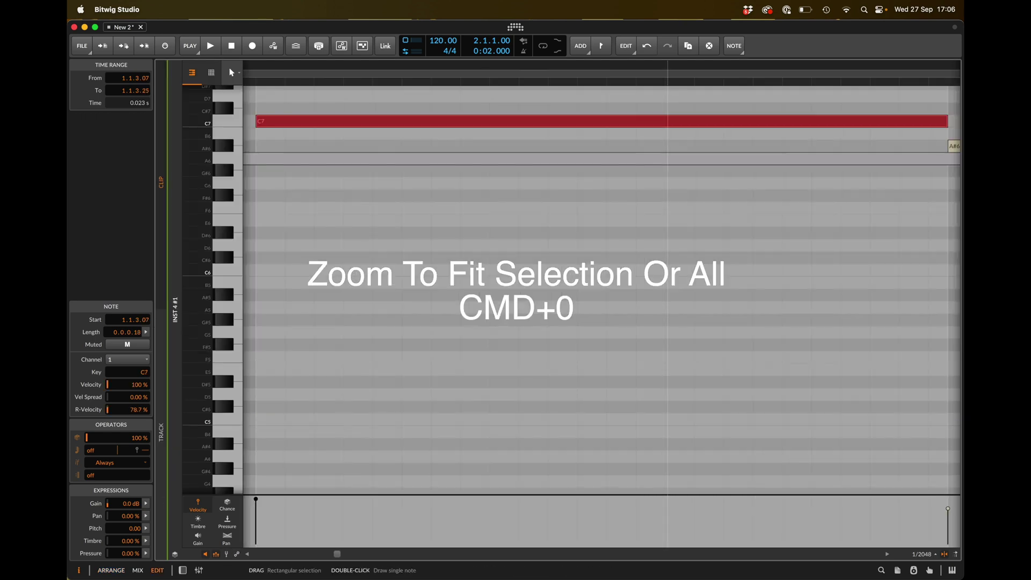
- Toggle the note editor zoom between the selected C7 note and the whole Inst 4 #1 clip
{"action": "key", "text": "super+0"}
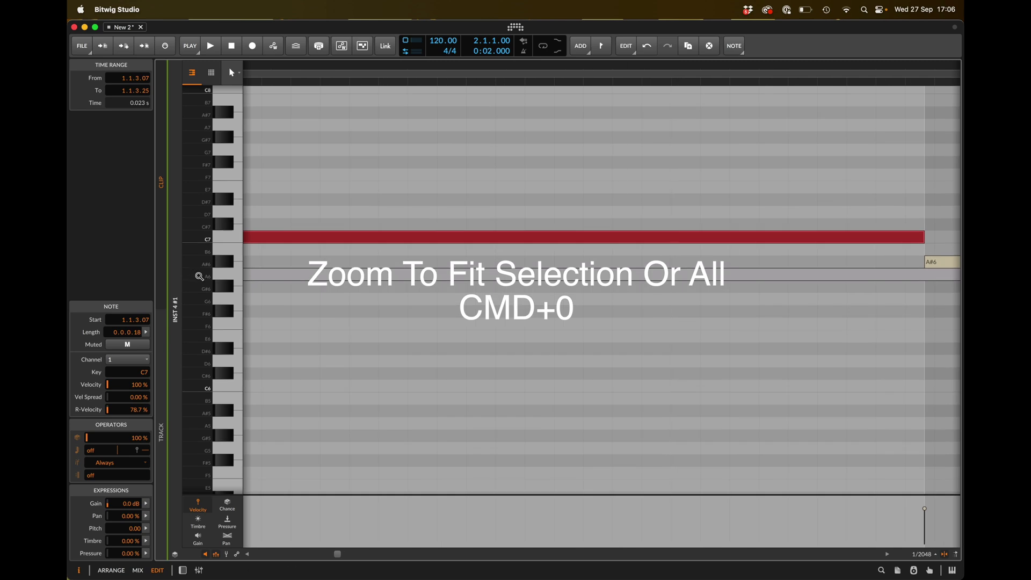
{"action": "key", "text": "super+0"}
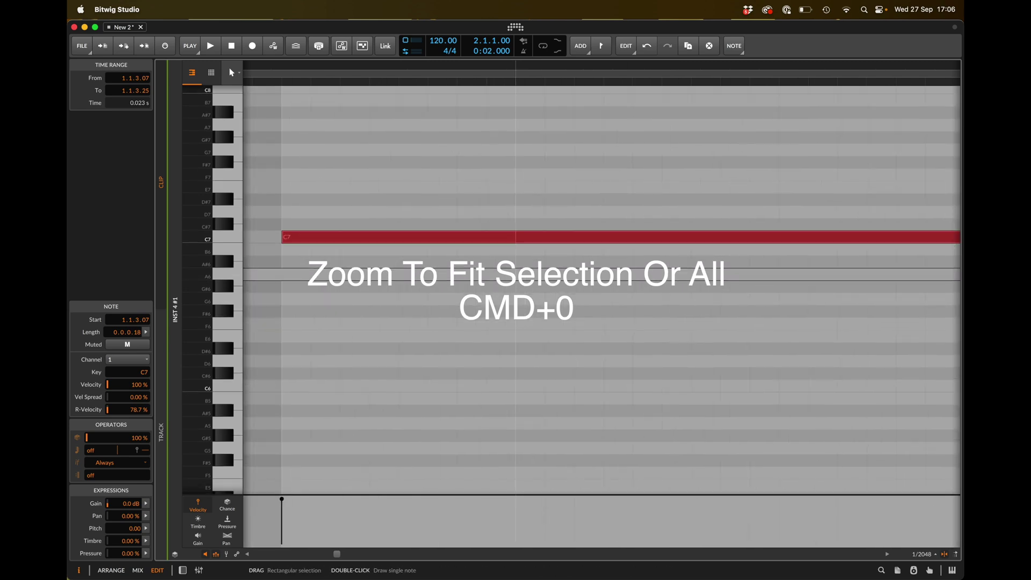
{"action": "key", "text": "super+0"}
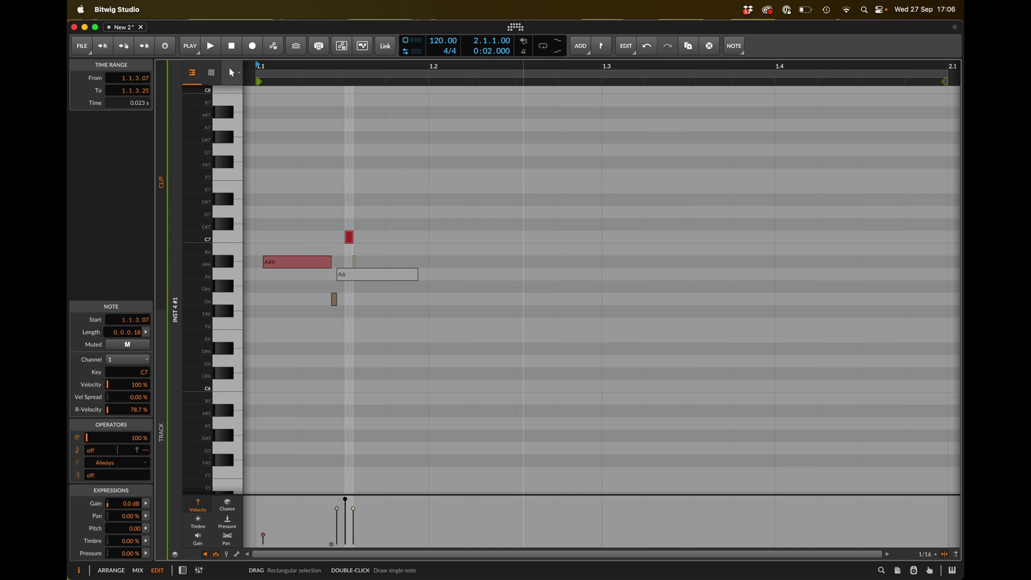
{"action": "key", "text": "z"}
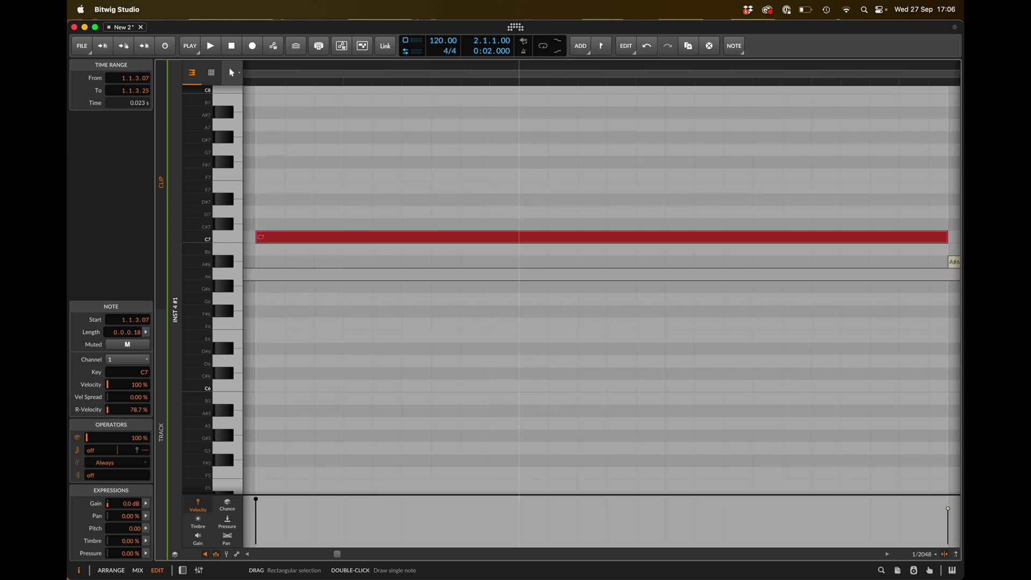
{"action": "key", "text": "z"}
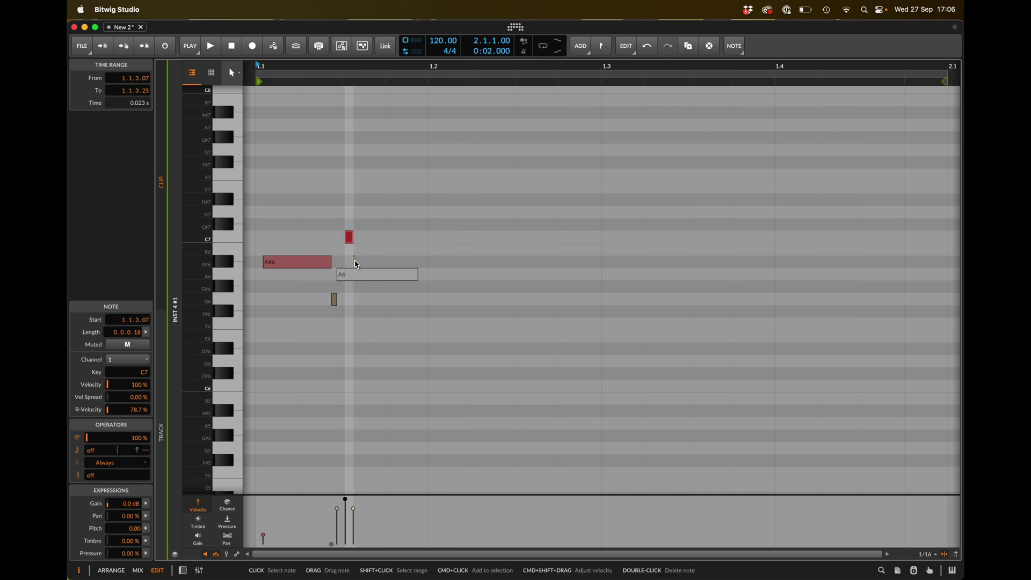
- Select the very short A#6 note, zoom to fit it, and zoom back out to the whole clip
{"action": "left_click", "coordinate": [354, 263]}
{"action": "key", "text": "super+0"}
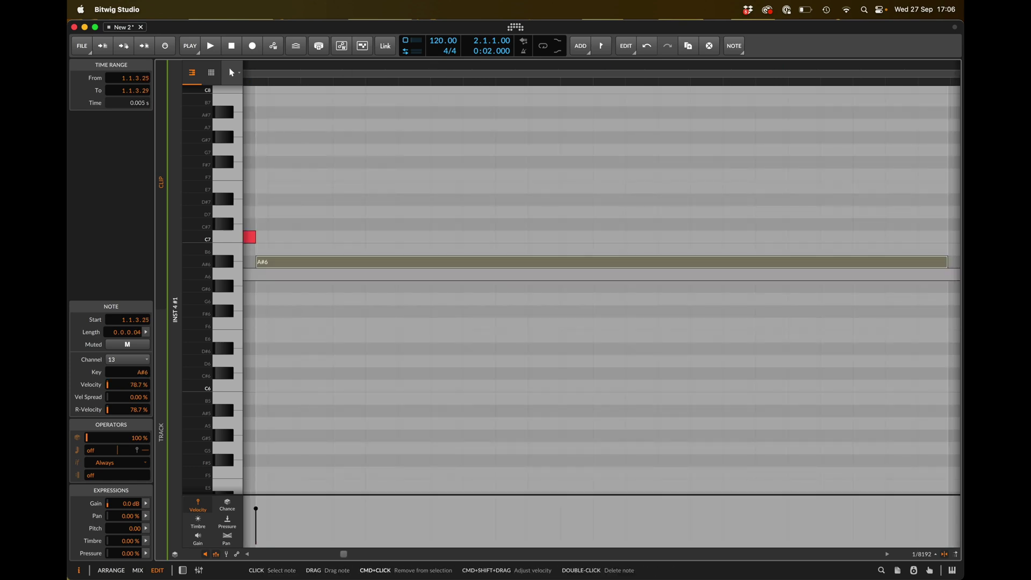
{"action": "key", "text": "super+0"}
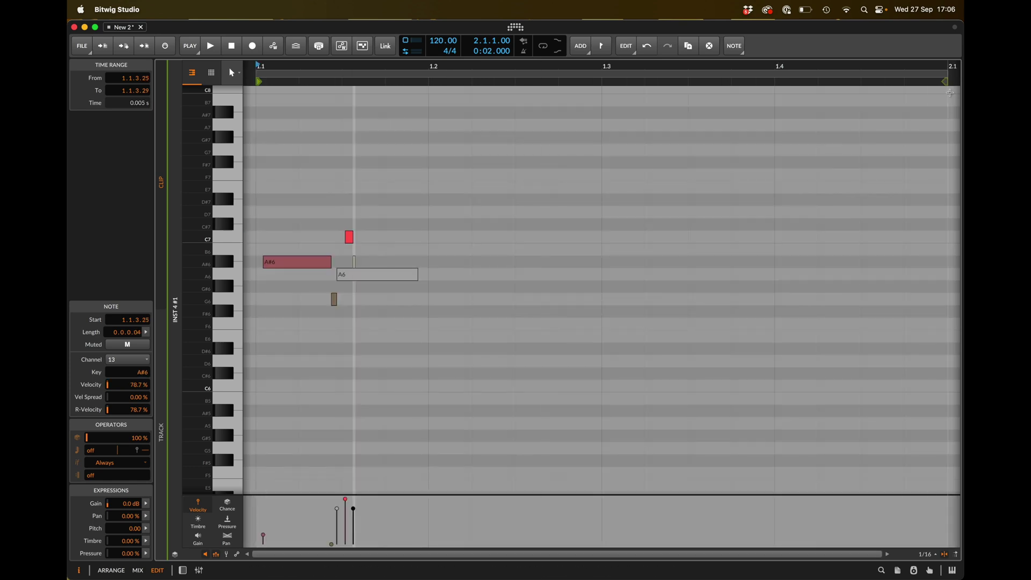
- Shorten the Inst 4 #1 clip to a length of 0.1.0.00
{"action": "key", "text": "Escape"}
{"action": "key", "text": "super+a"}
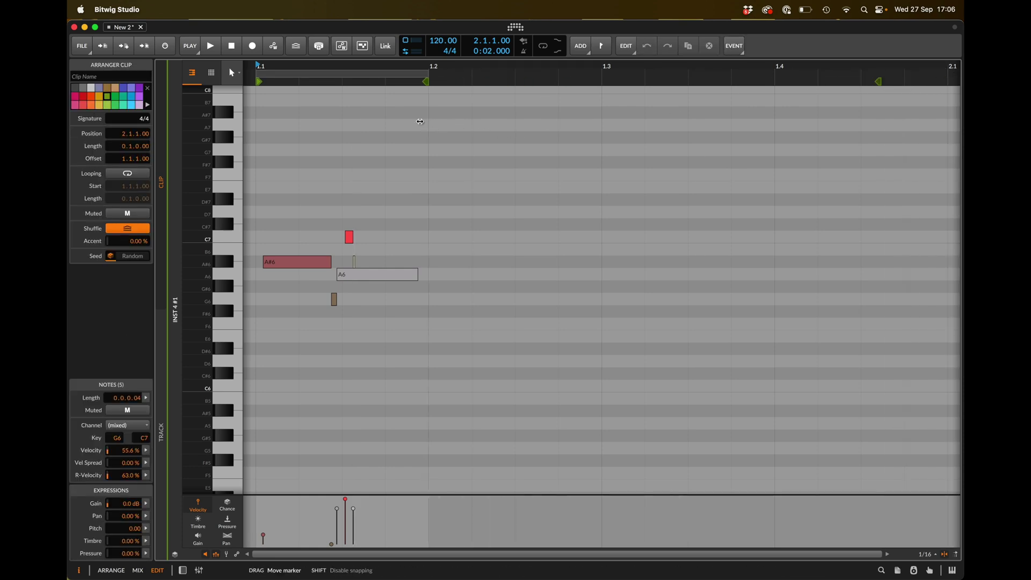
{"action": "left_click", "coordinate": [298, 218]}
- Select the long A#6 note at the clip's start, zoom to fit it, and zoom back out to the whole clip
{"action": "left_click", "coordinate": [315, 262]}
{"action": "key", "text": "z"}
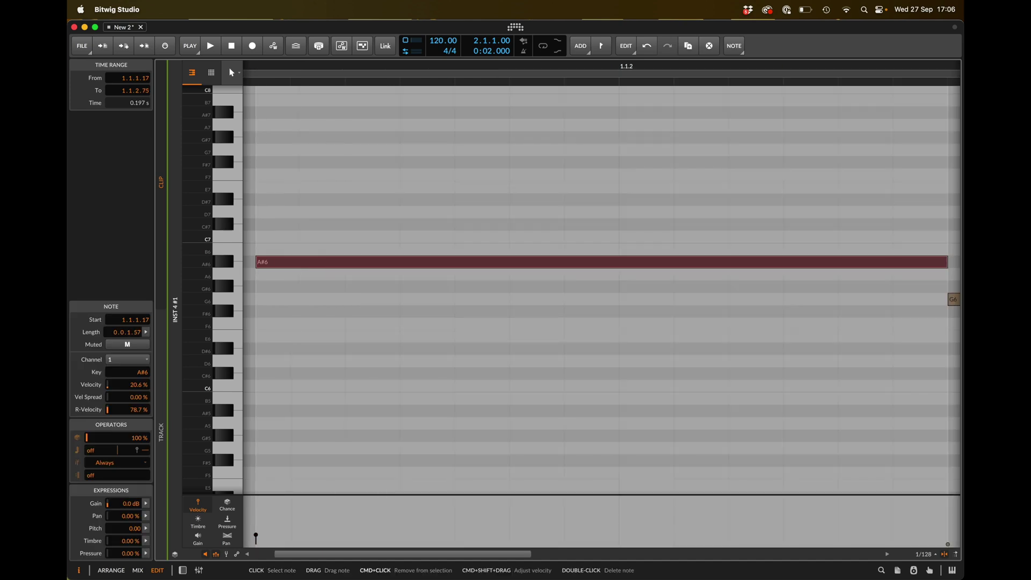
{"action": "key", "text": "z"}
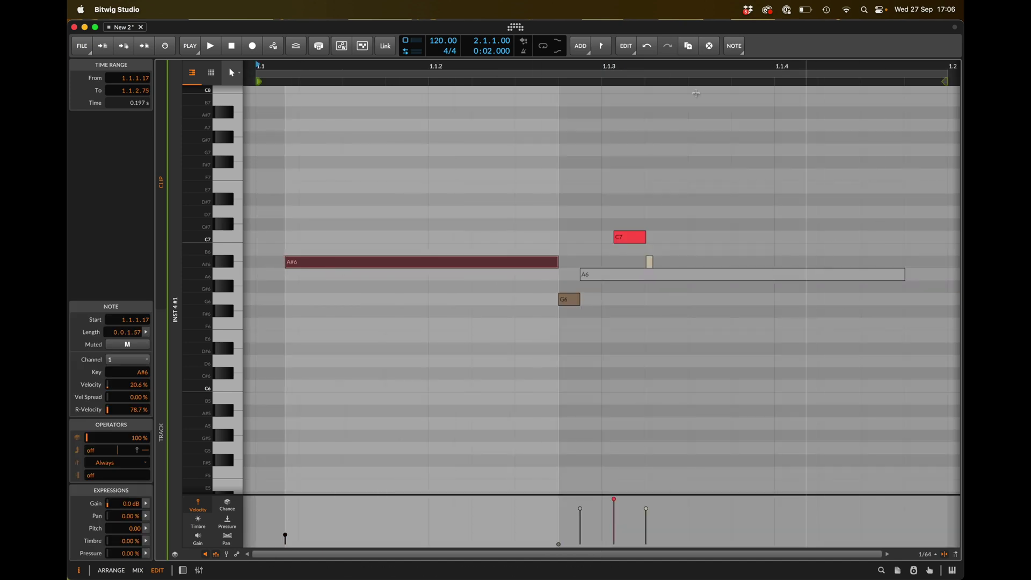
- Select the G6 and C7 notes together and zoom the editor to fit both
{"action": "left_click", "coordinate": [583, 390]}
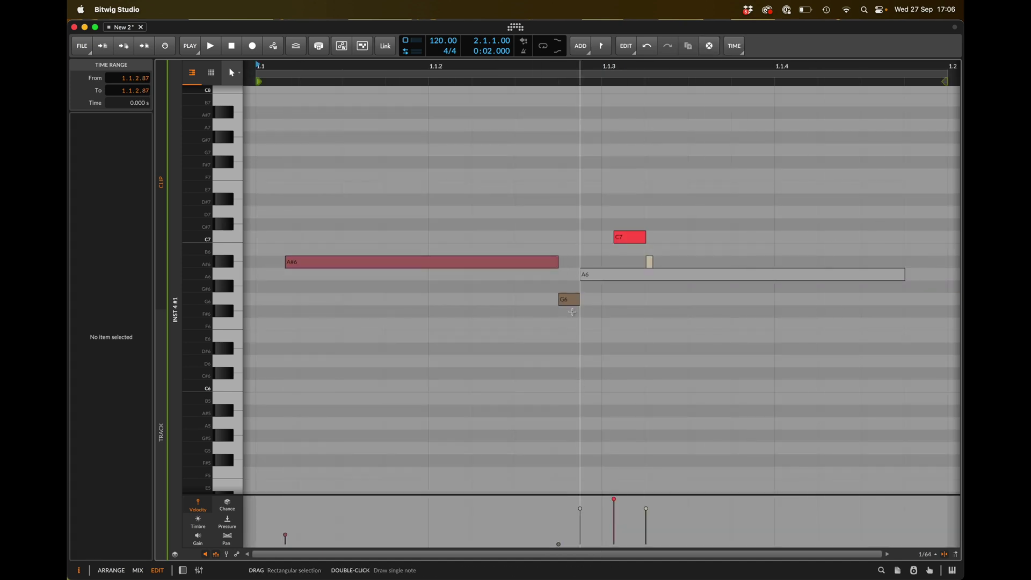
{"action": "left_click", "coordinate": [571, 300]}
{"action": "left_click", "coordinate": [632, 237], "text": "super"}
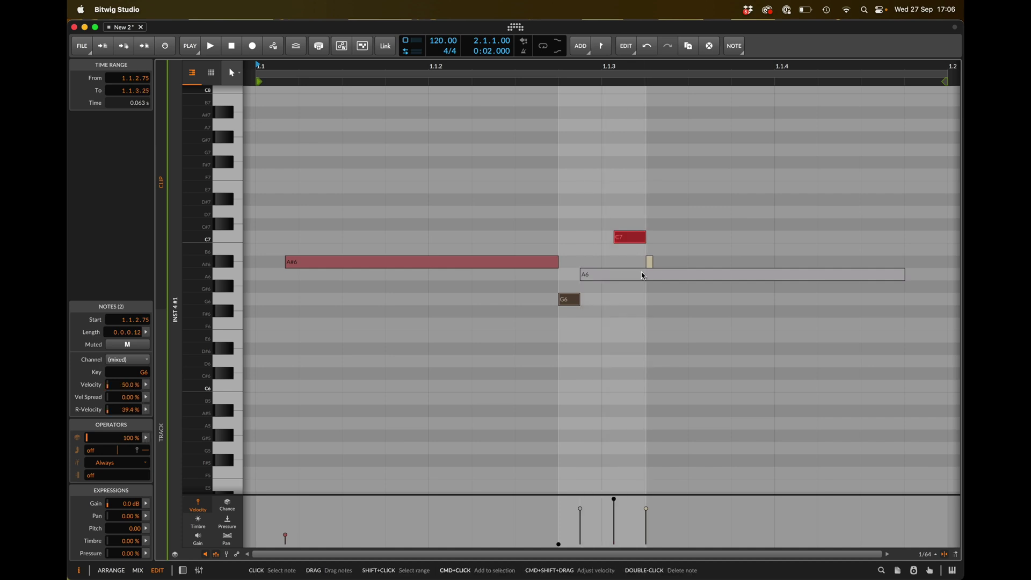
{"action": "key", "text": "z"}
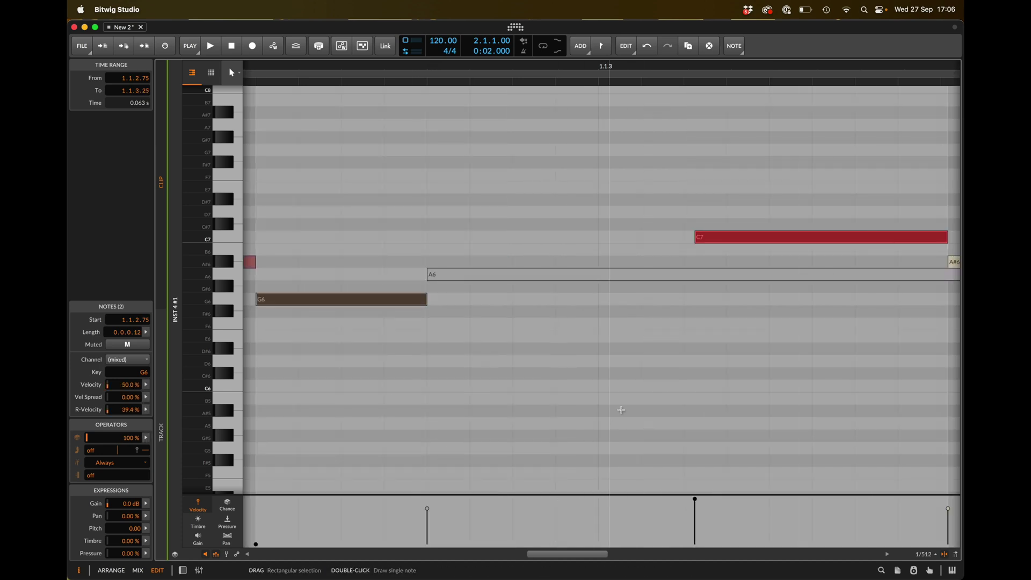
- Return to the arranger and add the 122BPM - Top Loop 10 sample from the browser as a new track at bar 1
{"action": "left_click", "coordinate": [368, 175]}
{"action": "key", "text": "Tab"}
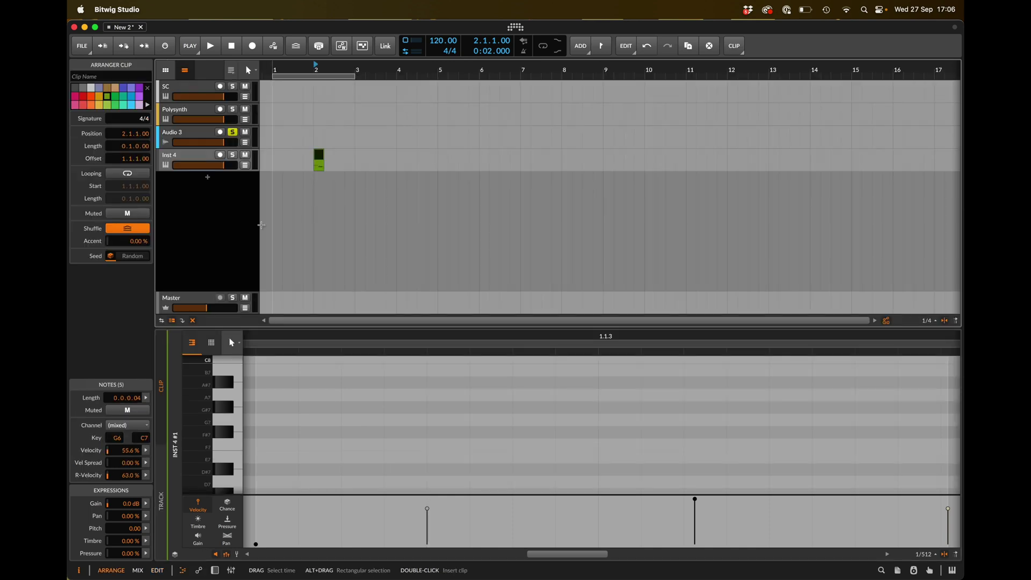
{"action": "key", "text": "b"}
{"action": "left_click_drag", "start_coordinate": [874, 405], "coordinate": [278, 188]}
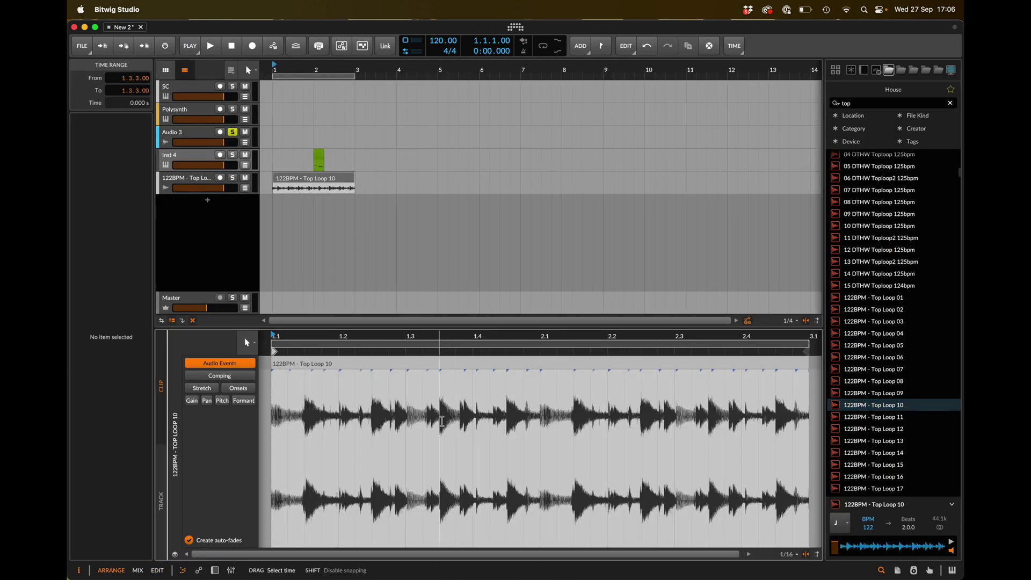
- Slice the 122BPM - Top Loop 10 audio event in place at its onsets
{"action": "left_click", "coordinate": [463, 422]}
{"action": "key", "text": "alt+s"}
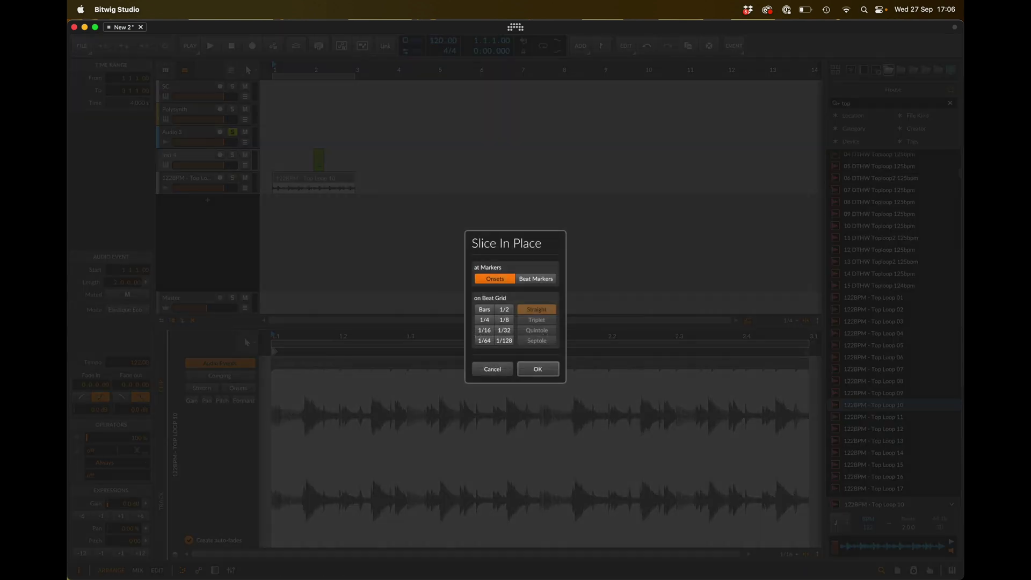
{"action": "key", "text": "Return"}
- Zoom to fit the audio slice starting at 1.3.3.00 and trim its end to a shorter length
{"action": "left_click", "coordinate": [450, 364]}
{"action": "key", "text": "z"}
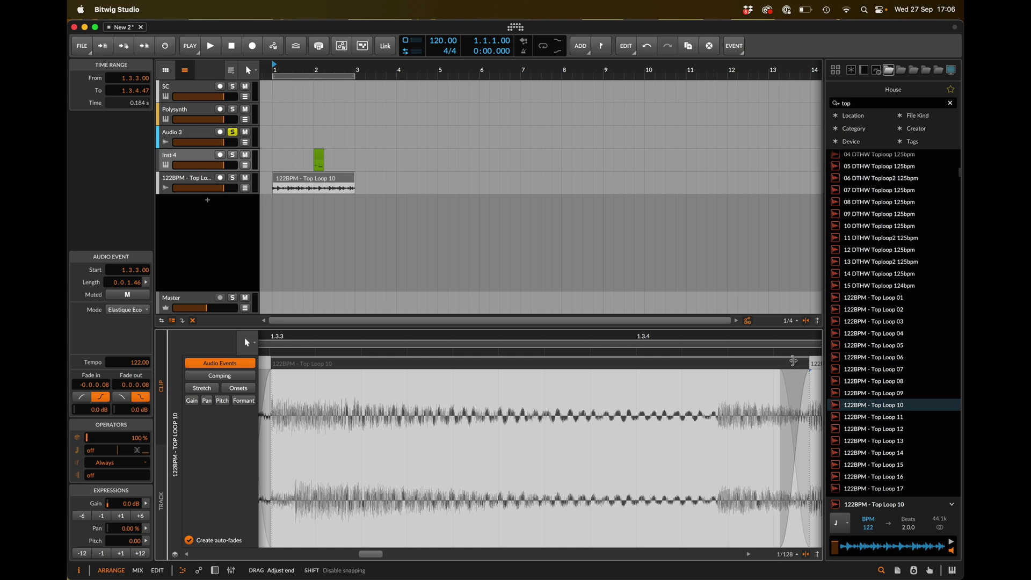
{"action": "left_click_drag", "start_coordinate": [808, 364], "coordinate": [709, 363]}
{"action": "key", "text": "z"}
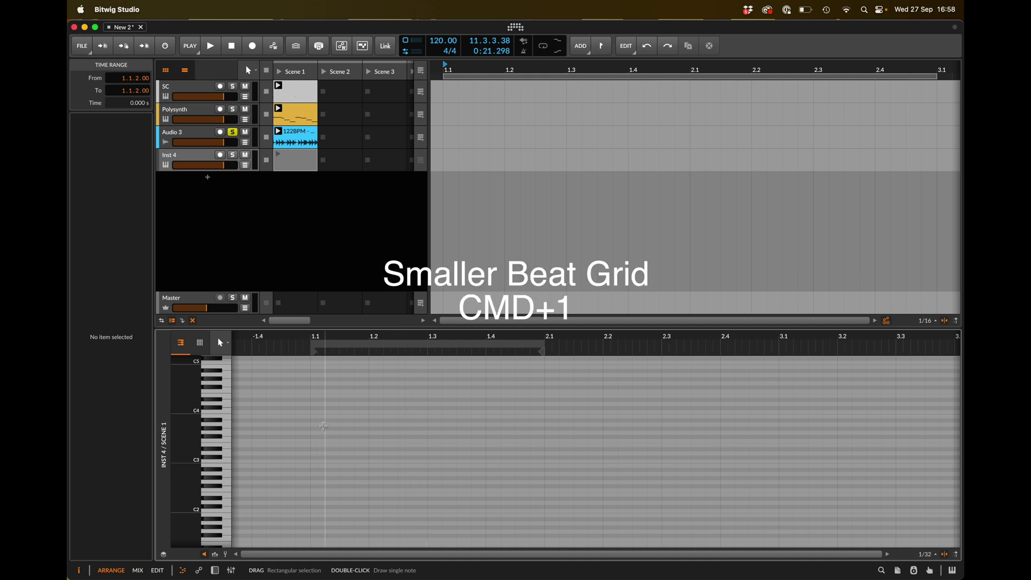
- Undo the stray note drawn in the empty note editor and refine the beat grid stepwise from 1/32 to 1/65536
{"action": "double_click", "coordinate": [324, 426]}
{"action": "key", "text": "super+z"}
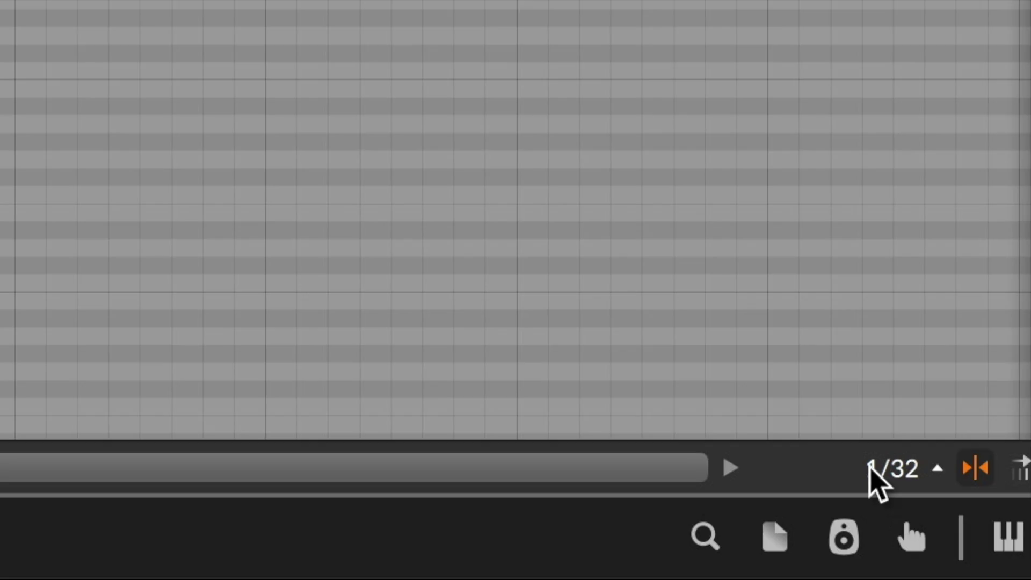
{"action": "key", "text": "super+1"}
{"action": "key", "text": "super+1"}
{"action": "key", "text": "super+1"}
{"action": "key", "text": "super+1"}
{"action": "key", "text": "super+1"}
{"action": "key", "text": "super+1"}
{"action": "key", "text": "super+1"}
{"action": "key", "text": "super+1"}
{"action": "key", "text": "super+1"}
{"action": "key", "text": "super+1"}
{"action": "key", "text": "super+1"}
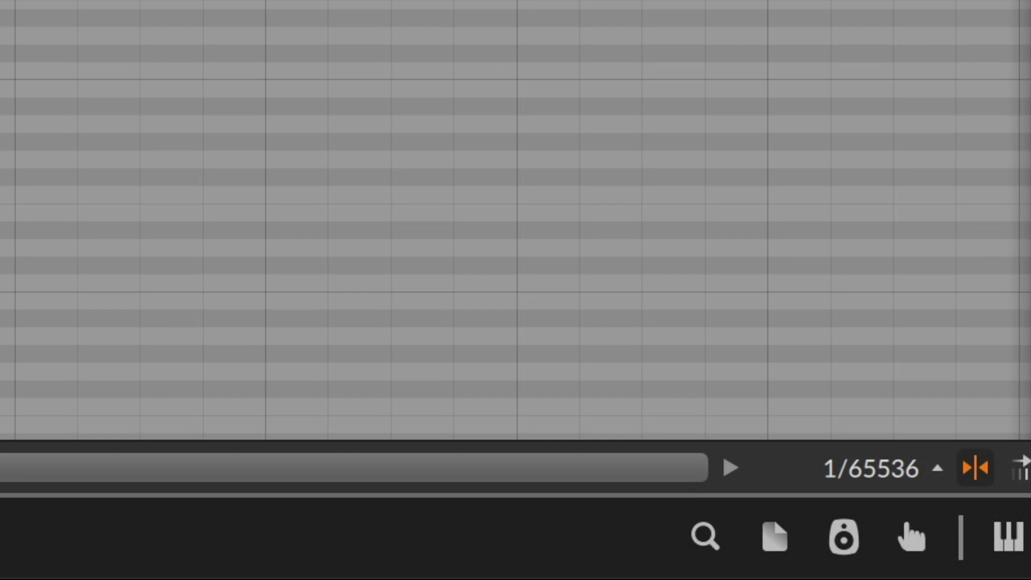
- Coarsen the note editor's beat grid stepwise through 1/4096 back to 1/32 and larger
{"action": "key", "text": "super+2"}
{"action": "key", "text": "super+2"}
{"action": "key", "text": "super+2"}
{"action": "key", "text": "super+2"}
{"action": "key", "text": "super+2"}
{"action": "key", "text": "super+2"}
{"action": "key", "text": "super+2"}
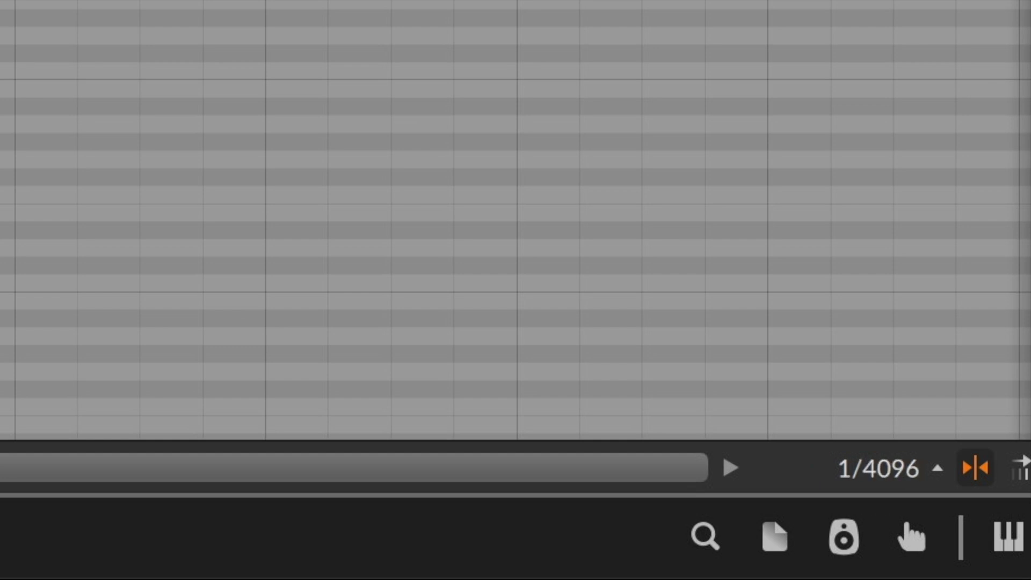
{"action": "key", "text": "super+2"}
{"action": "key", "text": "super+2"}
{"action": "key", "text": "super+2"}
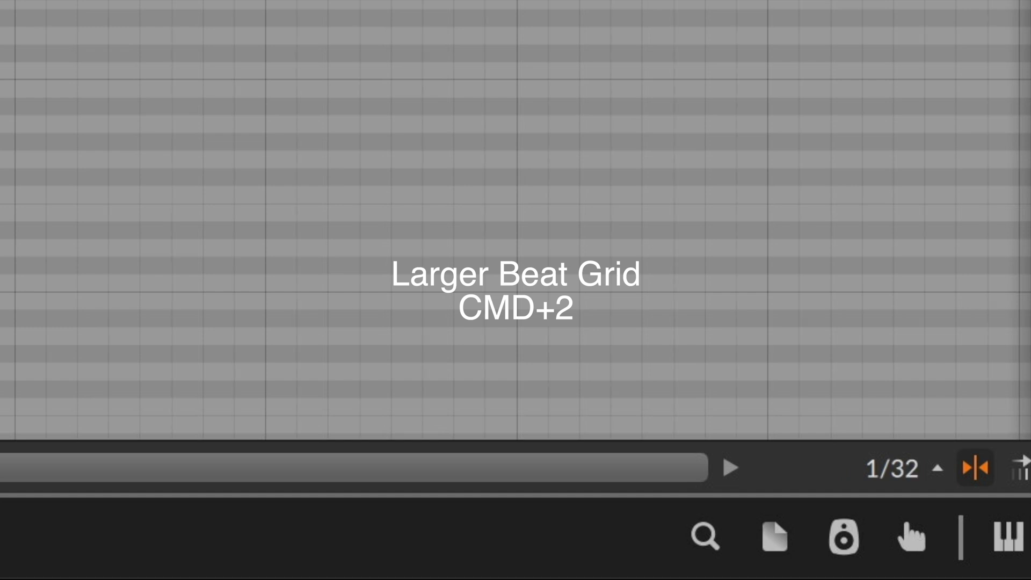
{"action": "key", "text": "super+2"}
{"action": "key", "text": "super+2"}
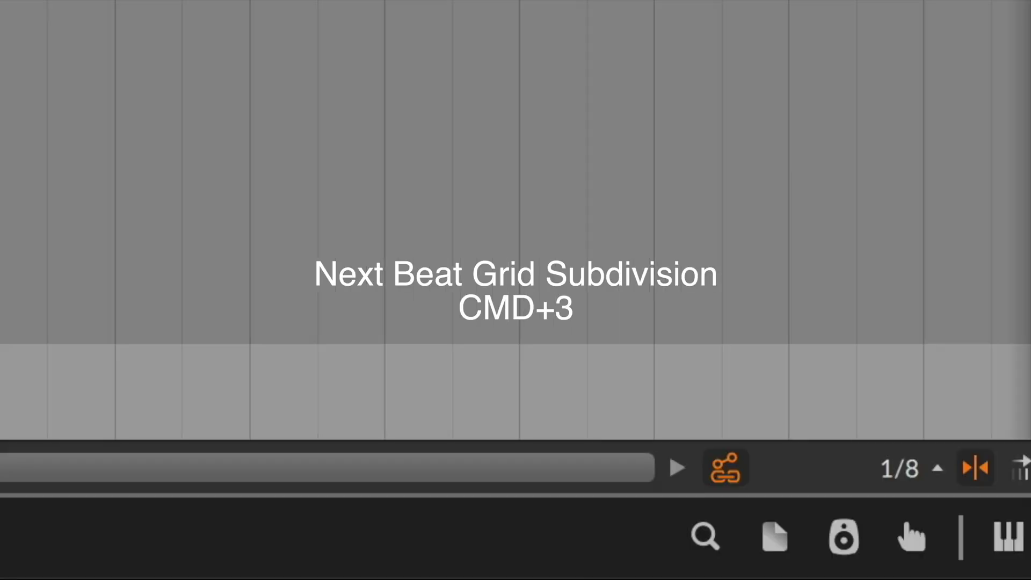
- Cycle the arranger's beat grid subdivision through 1/8 - 3t and 1/8 - 5t and back to straight 1/8
{"action": "key", "text": "super+3"}
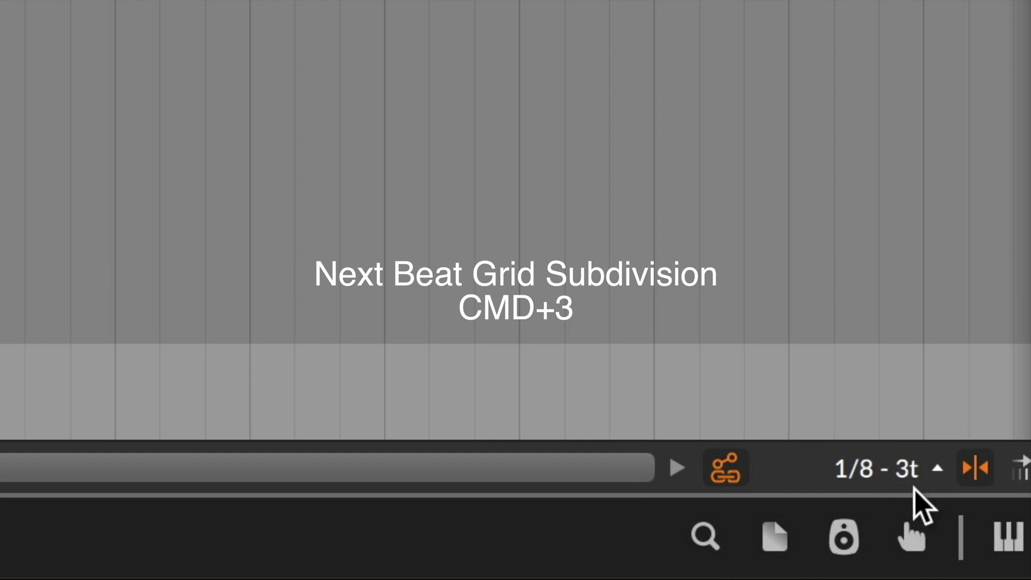
{"action": "key", "text": "super+3"}
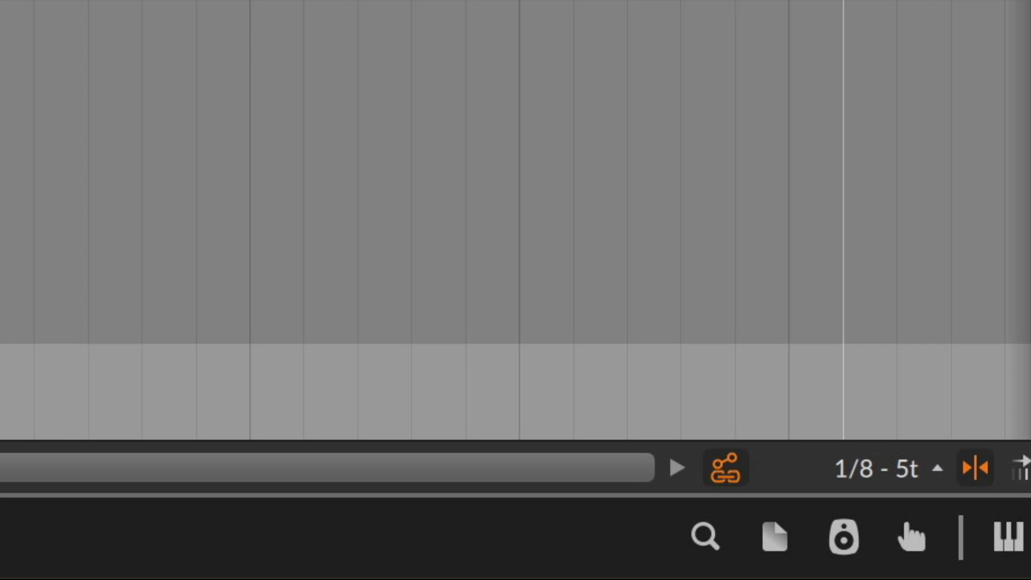
{"action": "key", "text": "super+3"}
{"action": "key", "text": "super+3"}
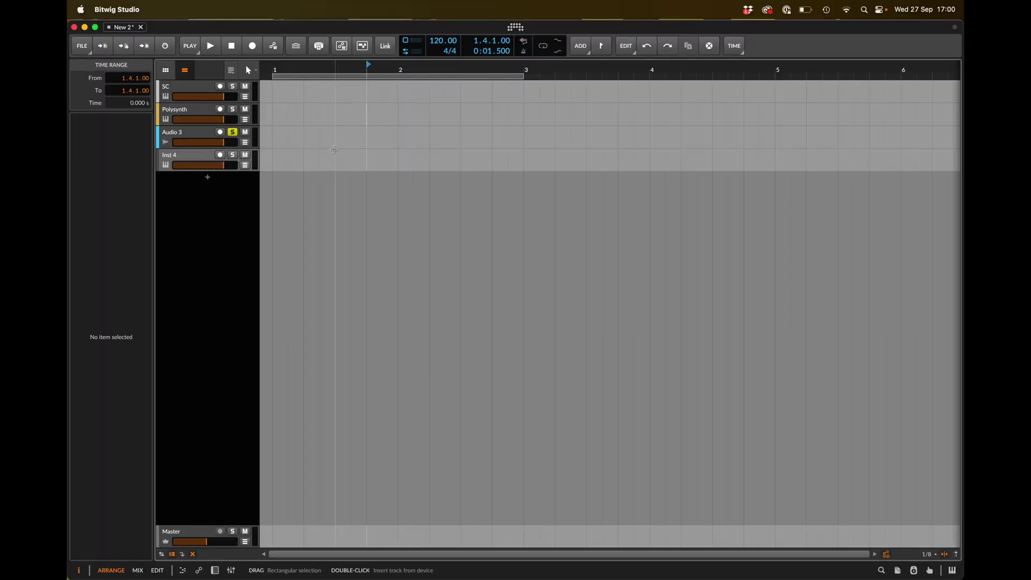
- Create a one-bar clip with a D7 note on the Inst 4 track, placing the clip at bar 2 and the note around 1.1.4.34
{"action": "double_click", "coordinate": [336, 155]}
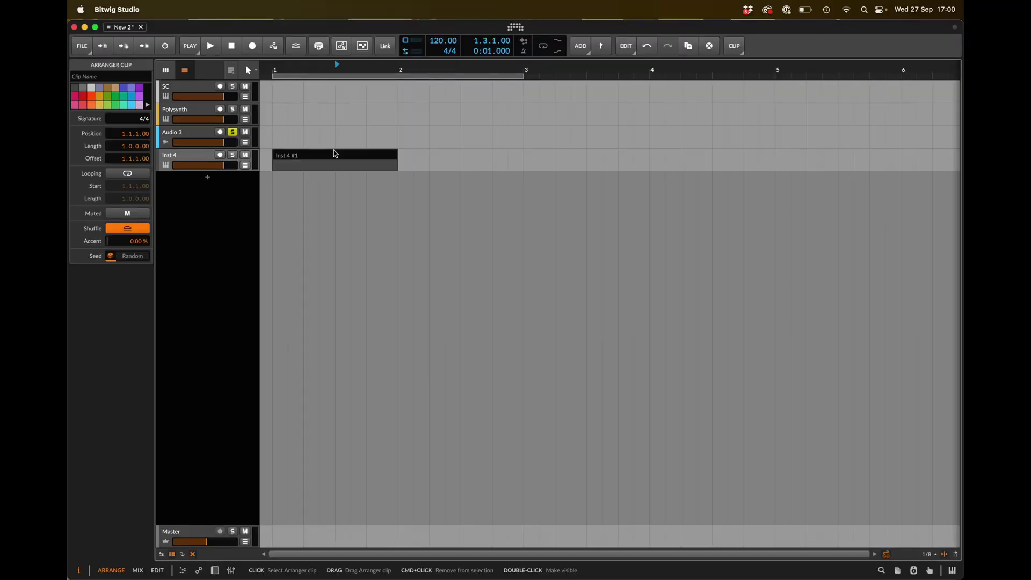
{"action": "left_click_drag", "start_coordinate": [340, 156], "coordinate": [366, 156]}
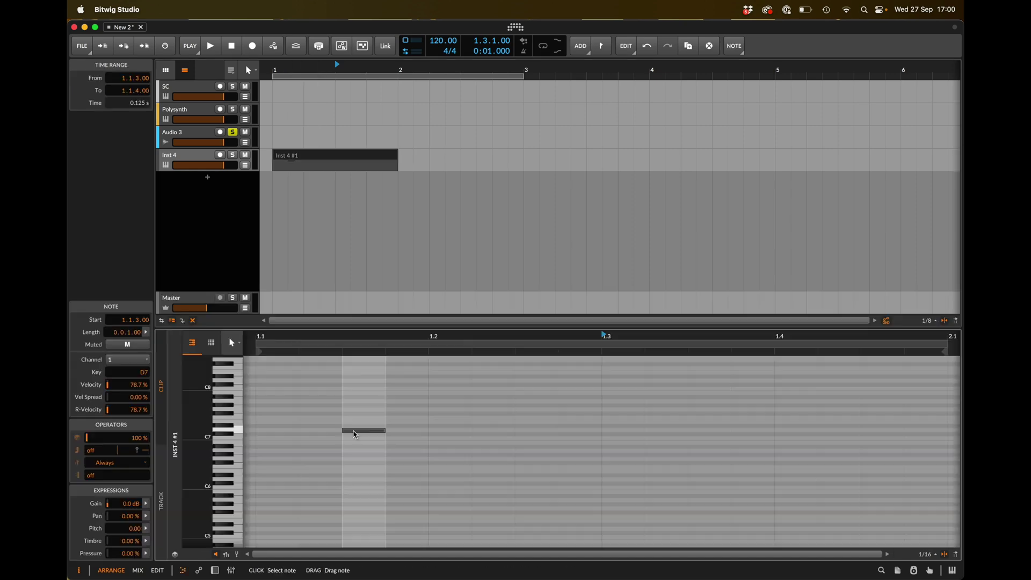
{"action": "left_click_drag", "start_coordinate": [354, 432], "coordinate": [395, 433]}
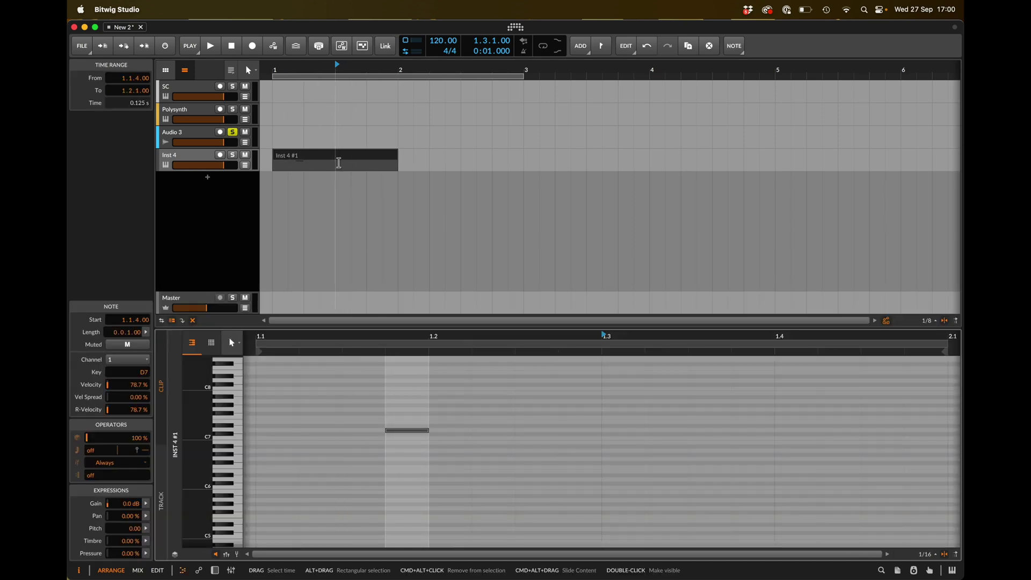
{"action": "left_click", "coordinate": [495, 476]}
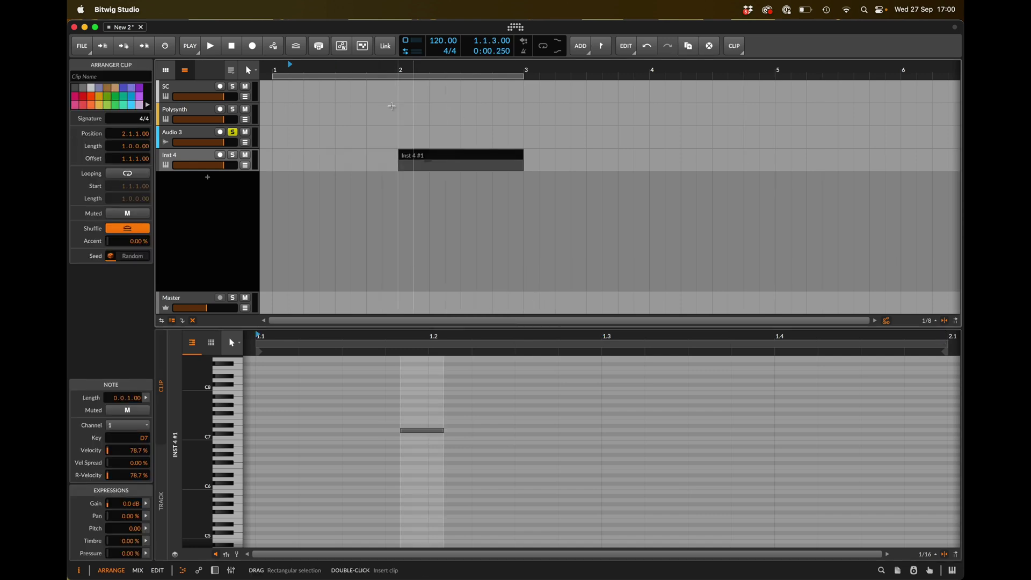
- Examine the arranger's 1/8 grid around the Inst 4 #1 clip at different zoom levels, and review the arranger and note editor grid settings
{"action": "scroll", "coordinate": [391, 162], "scroll_direction": "up", "scroll_amount": 5}
{"action": "scroll", "coordinate": [391, 164], "scroll_direction": "up", "scroll_amount": 10}
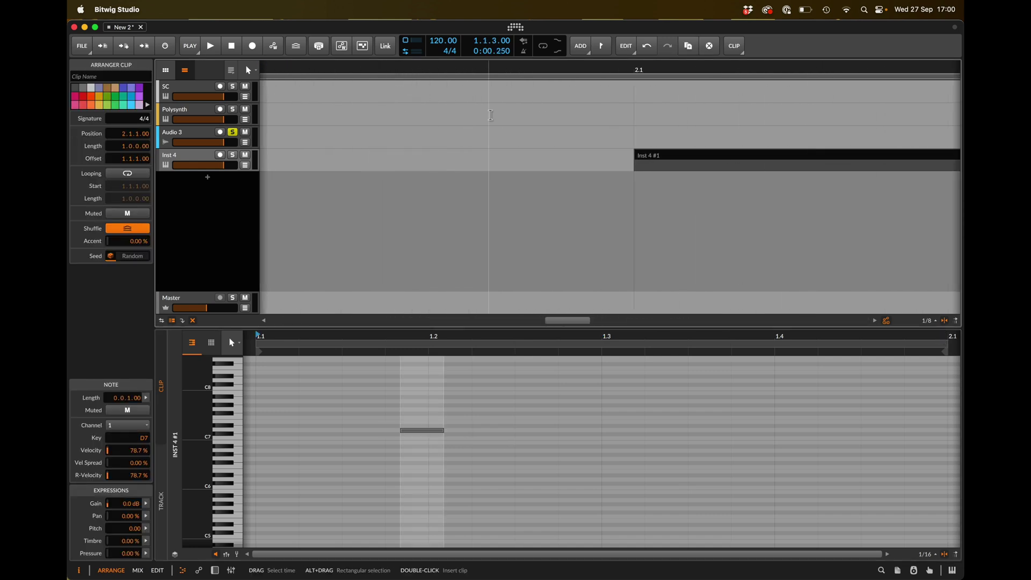
{"action": "scroll", "coordinate": [489, 115], "scroll_direction": "up", "scroll_amount": 1}
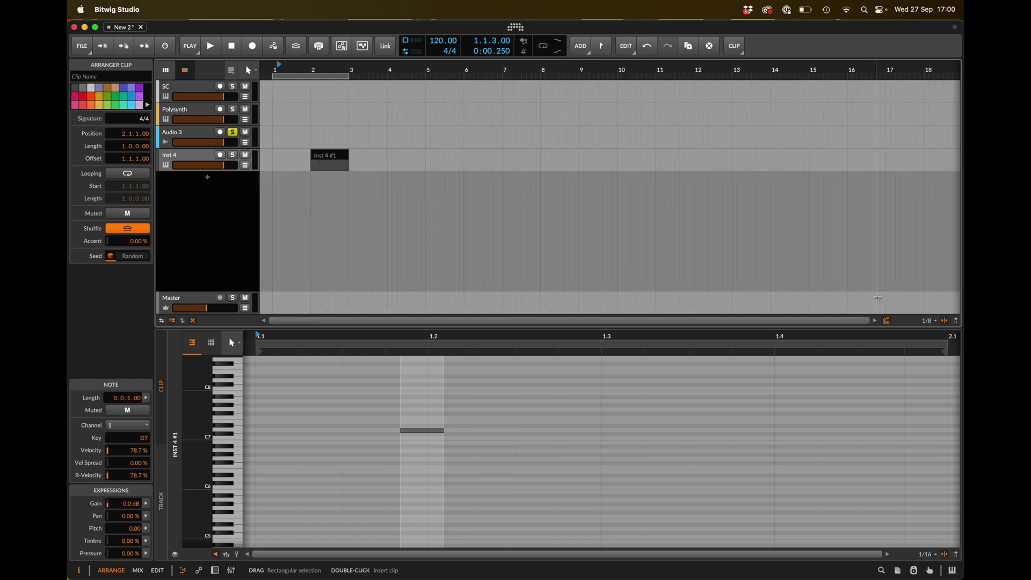
{"action": "left_click", "coordinate": [926, 322]}
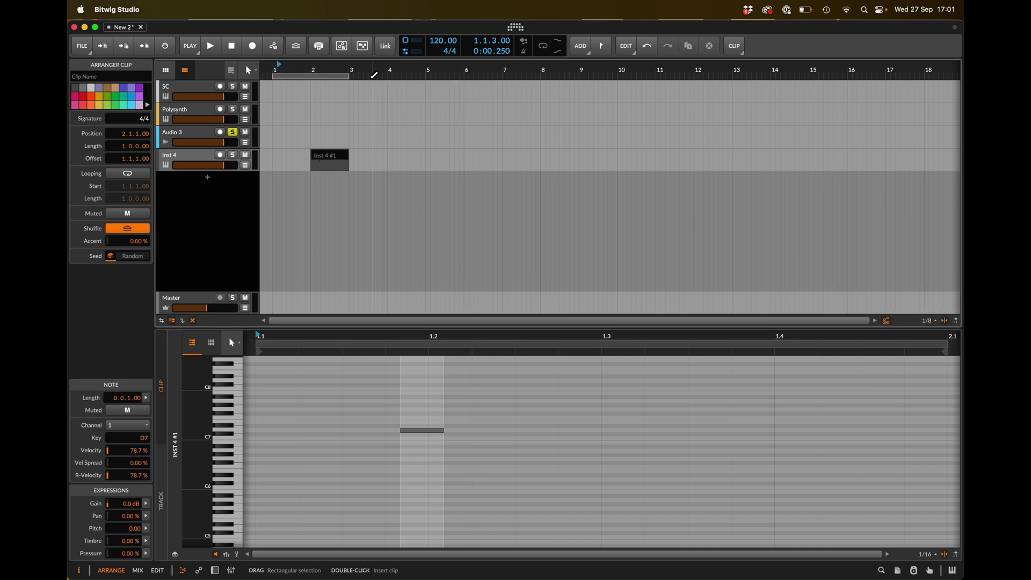
{"action": "left_click", "coordinate": [573, 409]}
{"action": "left_click", "coordinate": [929, 555]}
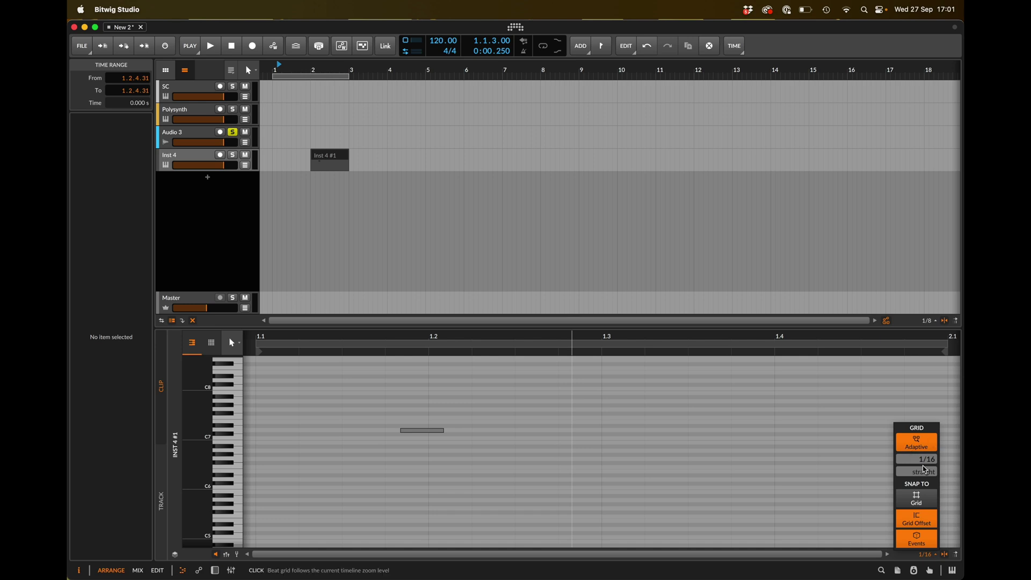
{"action": "left_click", "coordinate": [385, 449]}
- Delete the D7 note from the Inst 4 #1 clip and enlarge the note editor's key rows
{"action": "left_click_drag", "start_coordinate": [385, 448], "coordinate": [407, 380]}
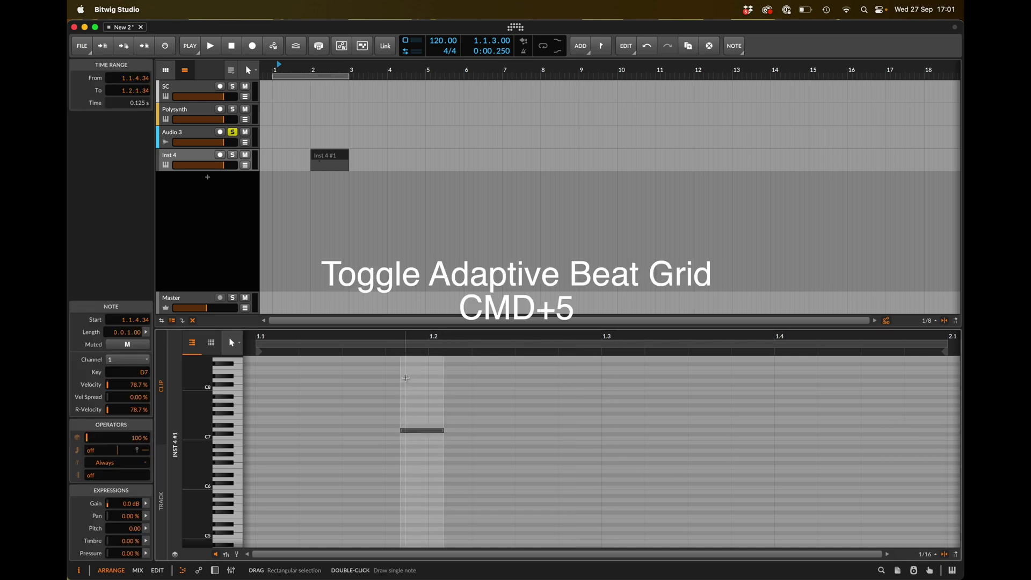
{"action": "key", "text": "Delete"}
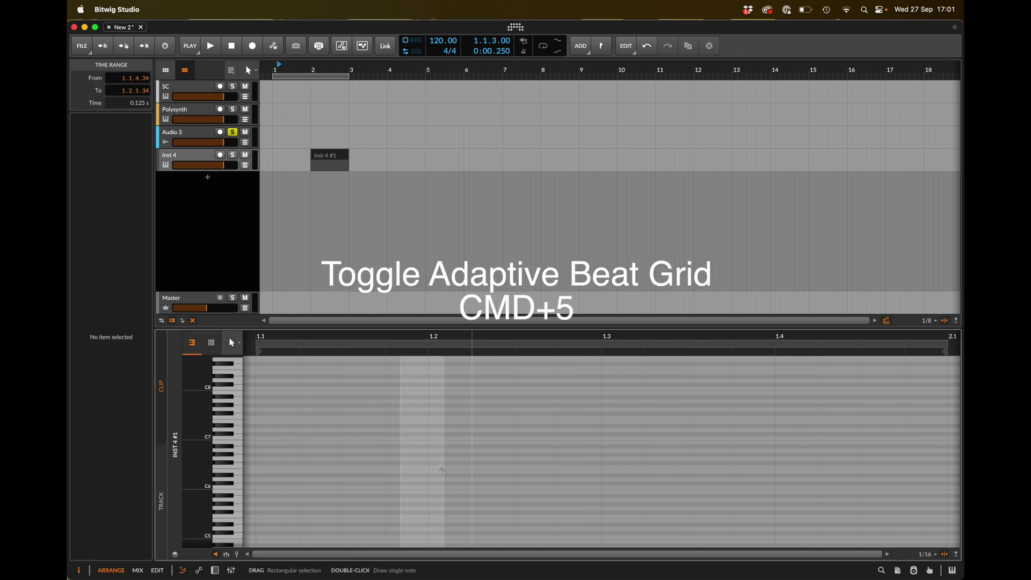
{"action": "double_click", "coordinate": [200, 460]}
- Add very short notes on G6, A6 and C7 within the first beat of the Inst 4 #1 clip
{"action": "left_click", "coordinate": [275, 426]}
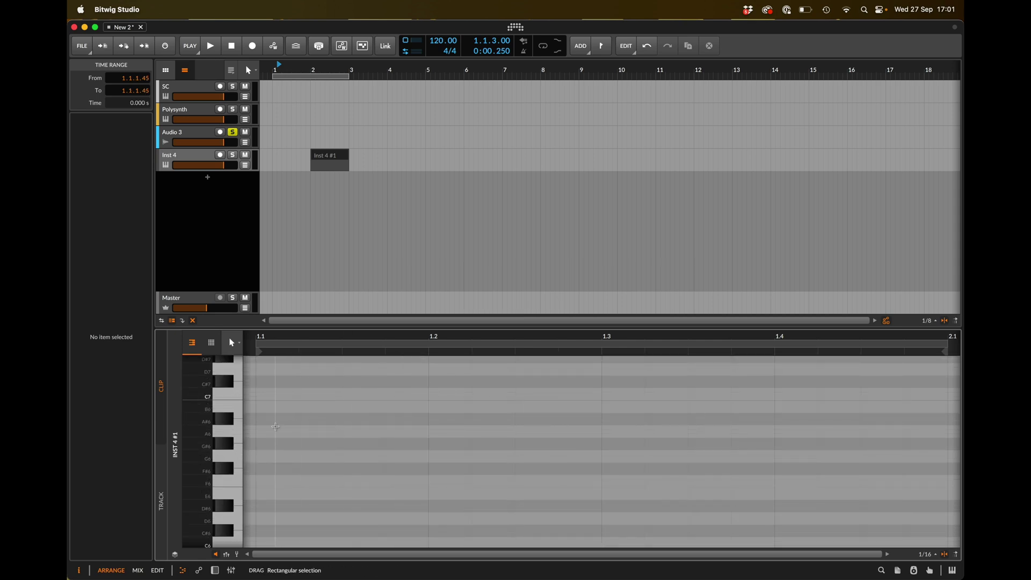
{"action": "left_click_drag", "start_coordinate": [275, 427], "coordinate": [342, 433]}
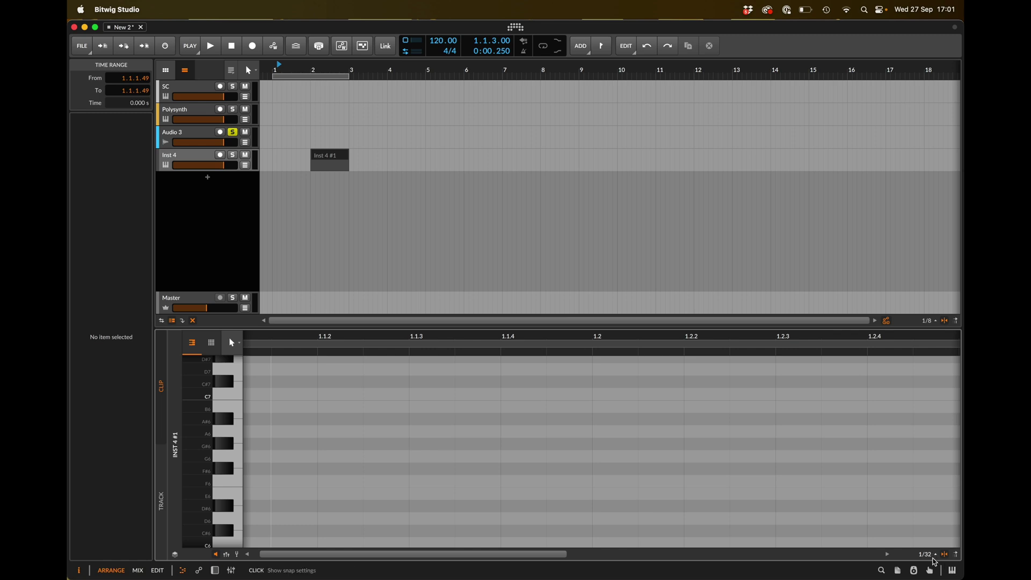
{"action": "scroll", "coordinate": [395, 425], "scroll_direction": "up", "scroll_amount": 3}
{"action": "scroll", "coordinate": [393, 442], "scroll_direction": "up", "scroll_amount": 6}
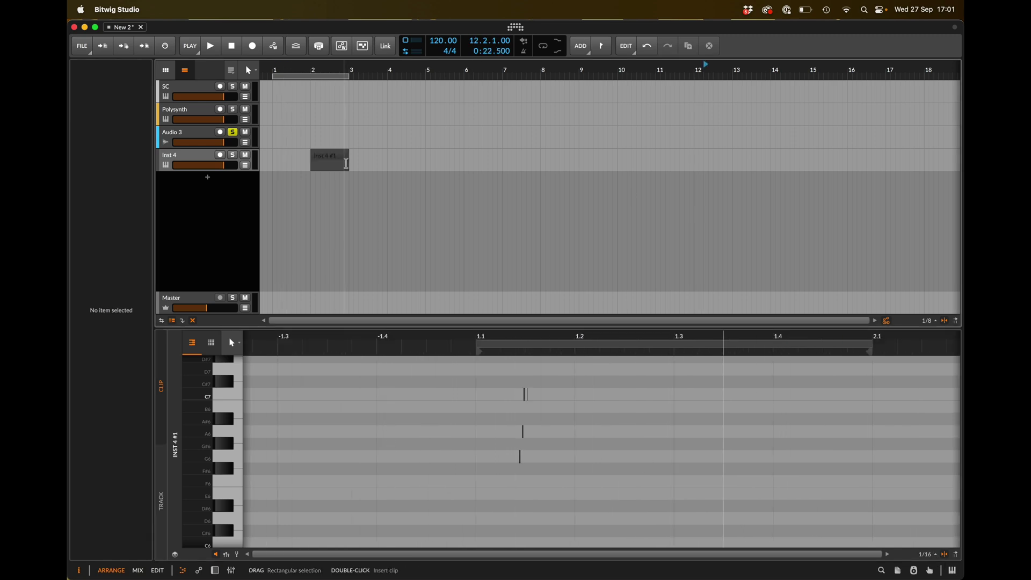
- Turn on the arranger's adaptive beat grid and compare the grid zoomed in near 2.3 and zoomed out
{"action": "scroll", "coordinate": [330, 156], "scroll_direction": "up", "scroll_amount": 8}
{"action": "scroll", "coordinate": [318, 226], "scroll_direction": "up", "scroll_amount": 3}
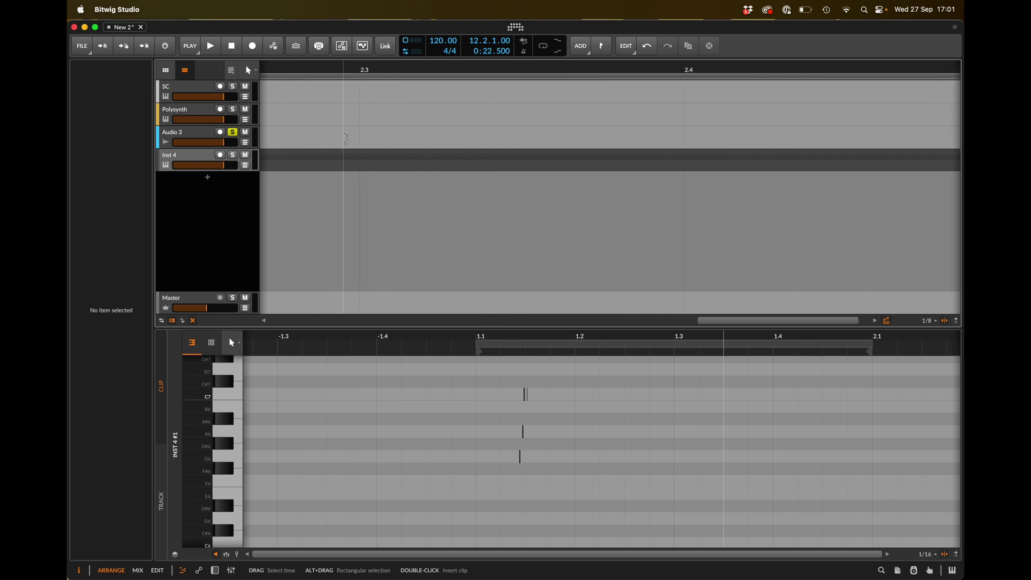
{"action": "scroll", "coordinate": [344, 226], "scroll_direction": "up", "scroll_amount": 8}
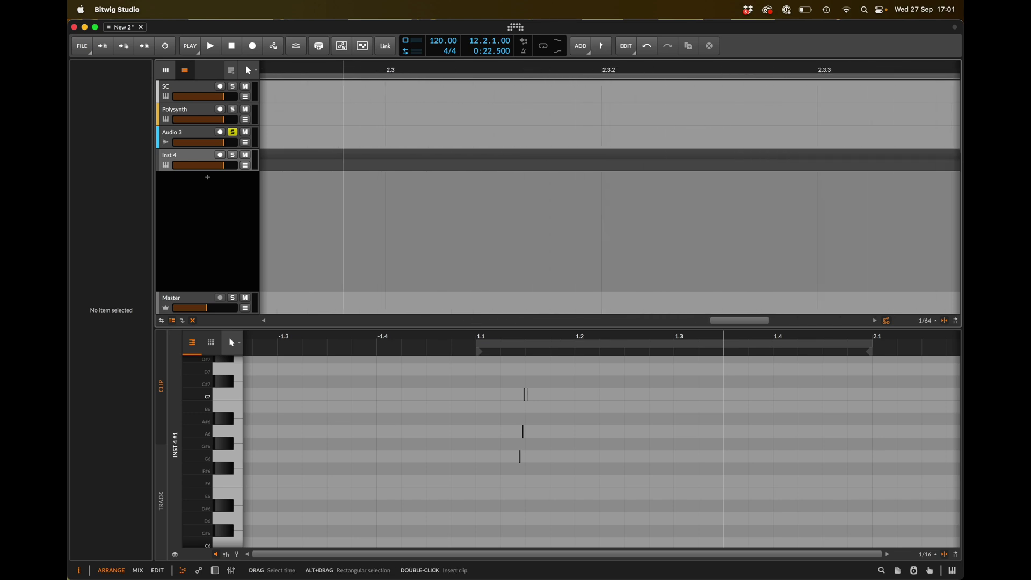
{"action": "scroll", "coordinate": [354, 226], "scroll_direction": "down", "scroll_amount": 12}
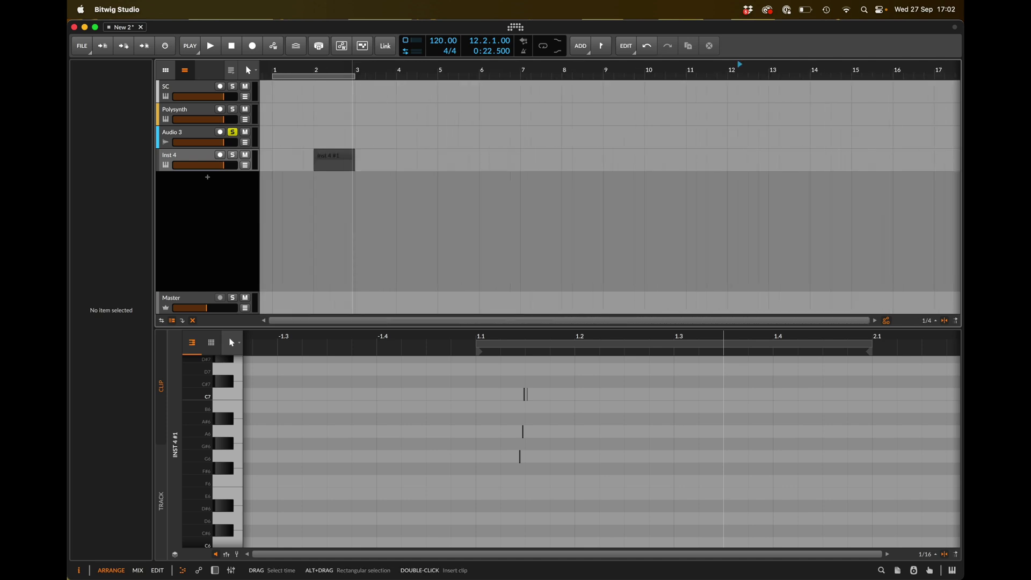
- Switch the shortcut settings to Default keyboard mappings, clear the action filter, and look up the actions assigned to S
{"action": "key", "text": "super+comma"}
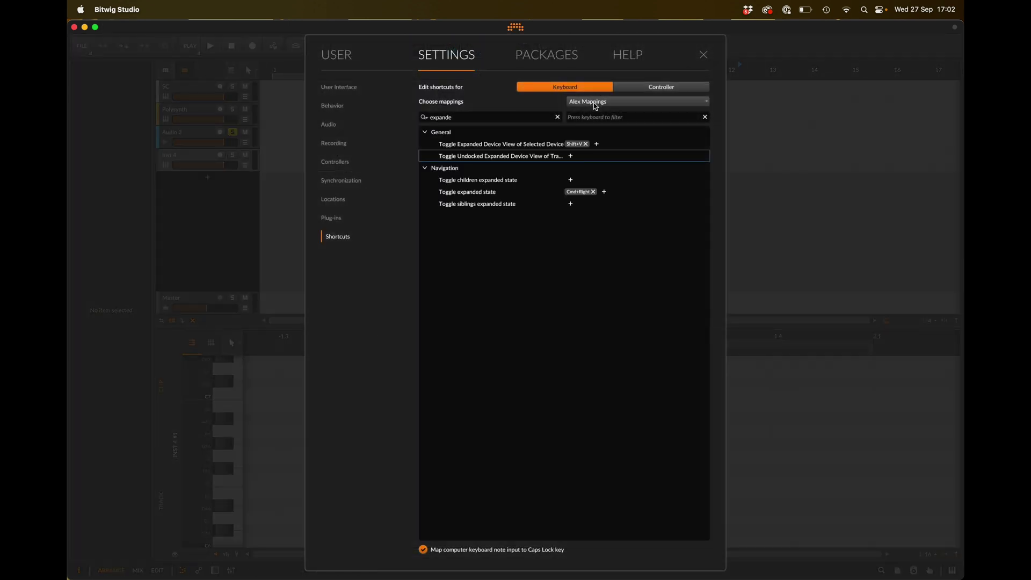
{"action": "left_click", "coordinate": [597, 102]}
{"action": "left_click", "coordinate": [600, 116]}
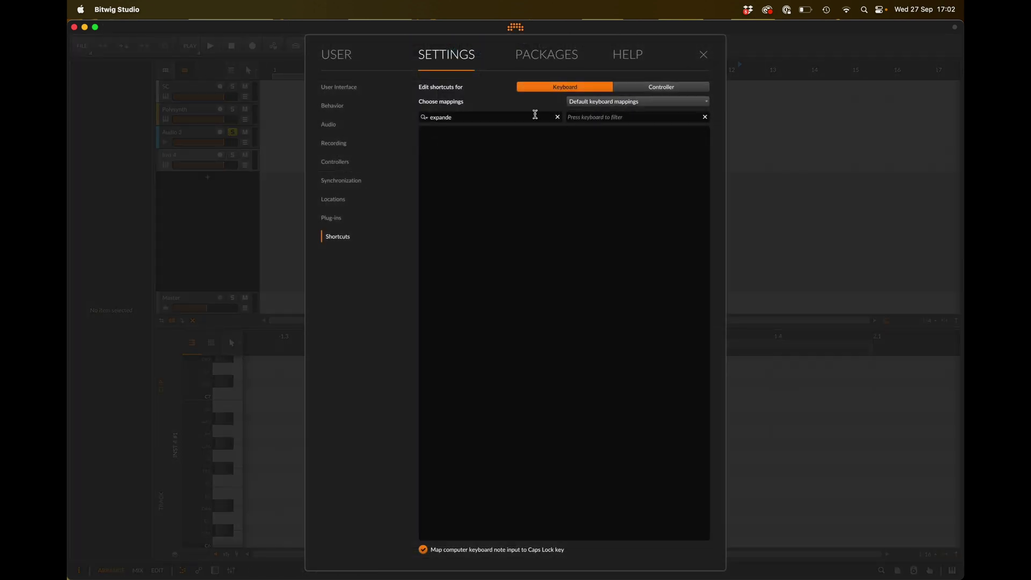
{"action": "left_click", "coordinate": [558, 117]}
{"action": "left_click", "coordinate": [598, 117]}
{"action": "key", "text": "d"}
{"action": "key", "text": "s"}
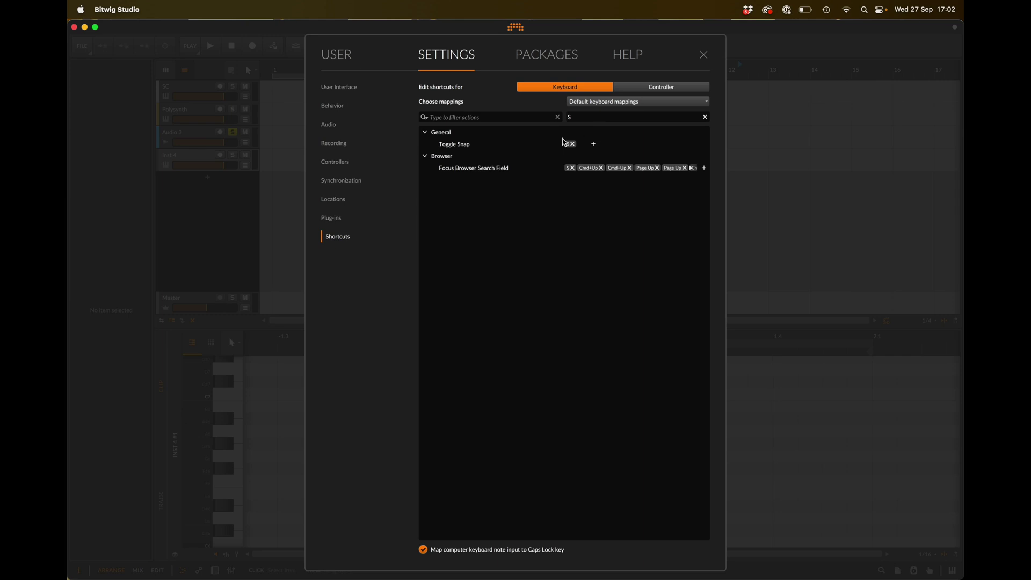
{"action": "left_click", "coordinate": [704, 55]}
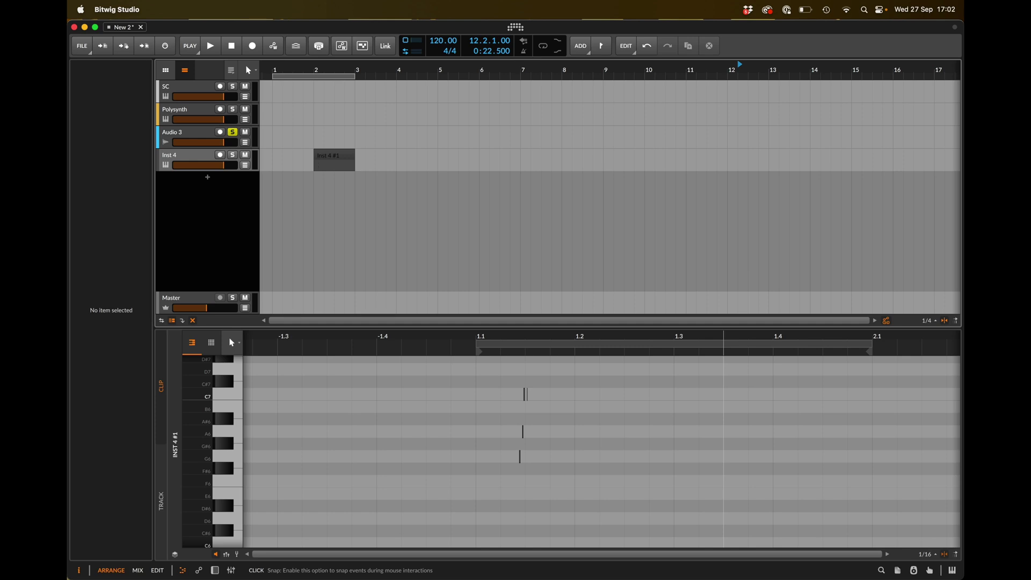
- Review the note editor's snap settings, draw an A#6 note with a length of 0.0.0.50 and nudge it slightly later
{"action": "left_click", "coordinate": [928, 555]}
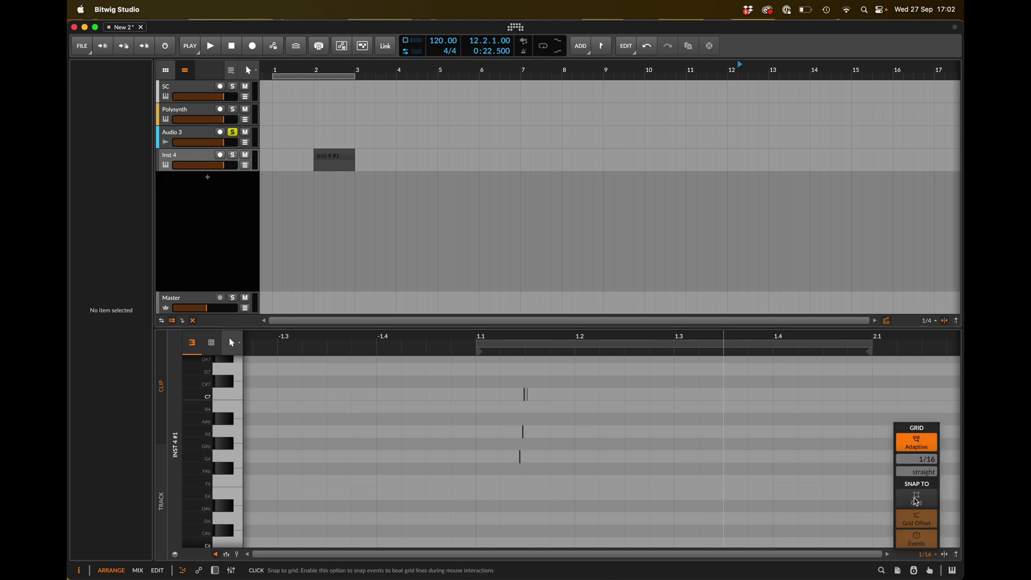
{"action": "left_click", "coordinate": [645, 466]}
{"action": "scroll", "coordinate": [497, 419], "scroll_direction": "up", "scroll_amount": 8}
{"action": "double_click", "coordinate": [390, 419]}
{"action": "mouse_move", "coordinate": [391, 419]}
{"action": "left_mouse_down"}
{"action": "mouse_move", "coordinate": [484, 419]}
{"action": "mouse_move", "coordinate": [398, 421]}
{"action": "left_mouse_up"}
- Check the shortcut settings, close them, and move the A#6 note slightly later in the note editor
{"action": "left_click", "coordinate": [515, 27]}
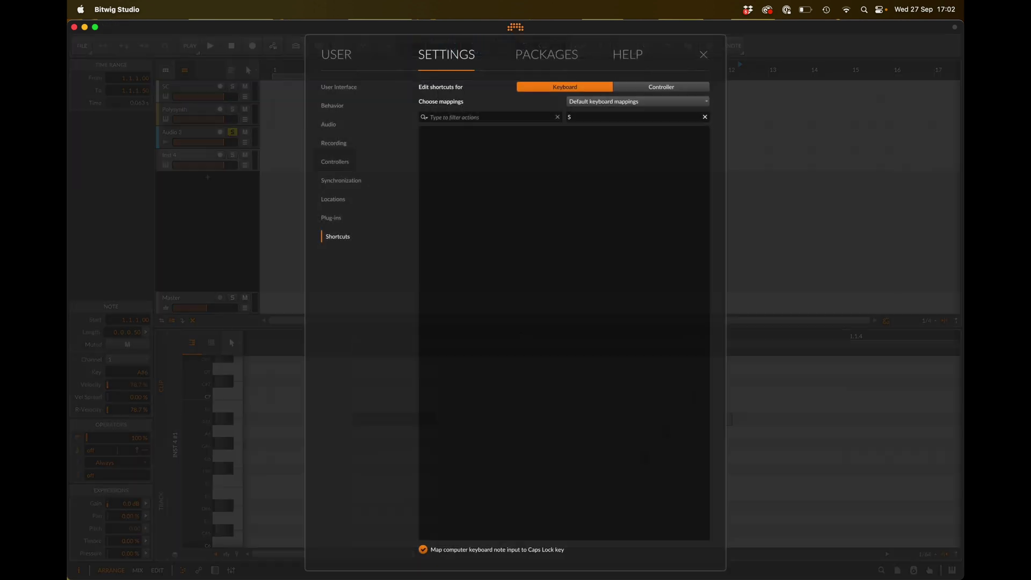
{"action": "key", "text": "Escape"}
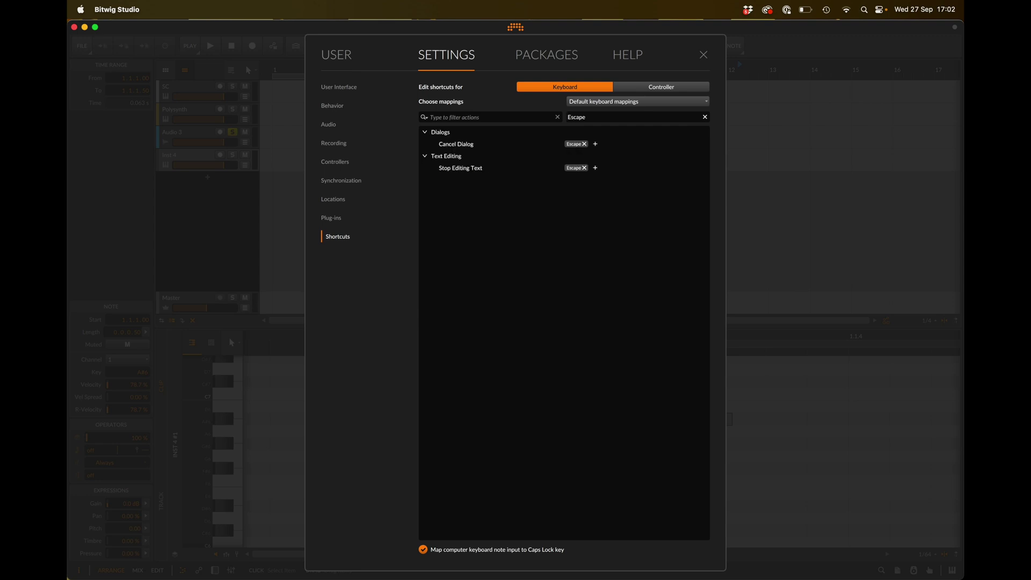
{"action": "left_click", "coordinate": [703, 55]}
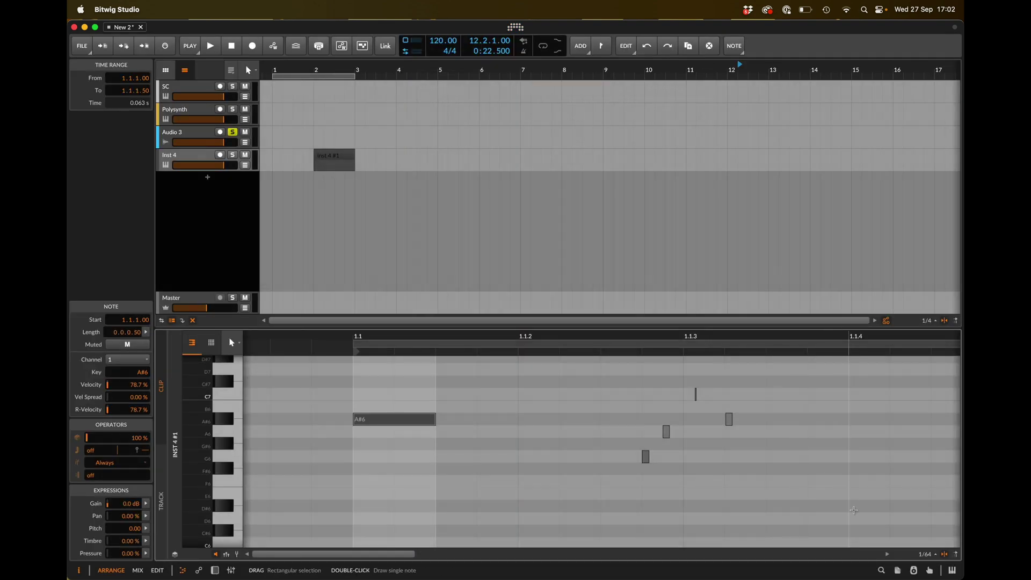
{"action": "left_click", "coordinate": [944, 554]}
{"action": "left_click_drag", "start_coordinate": [396, 419], "coordinate": [424, 416]}
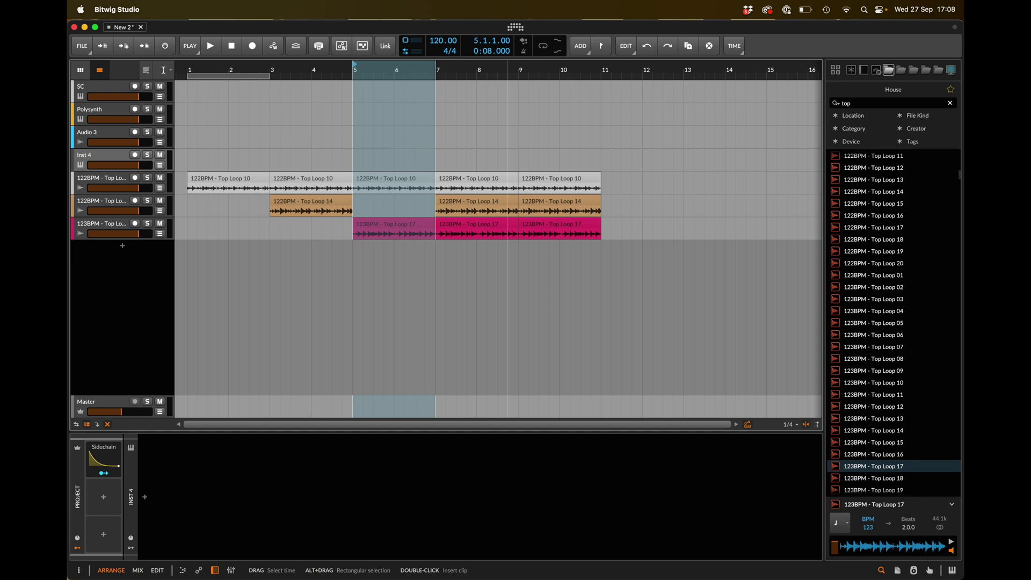
- Duplicate the time range from bar 5 to bar 7 across all tracks, and repeat the duplication
{"action": "key", "text": "super+shift+d"}
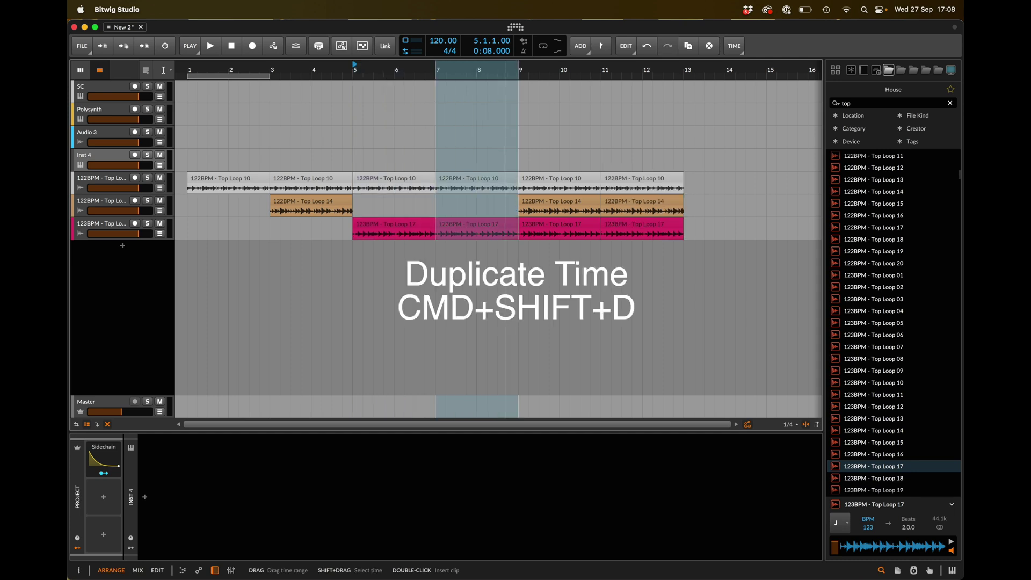
{"action": "key", "text": "super+shift+d"}
{"action": "left_click", "coordinate": [499, 227]}
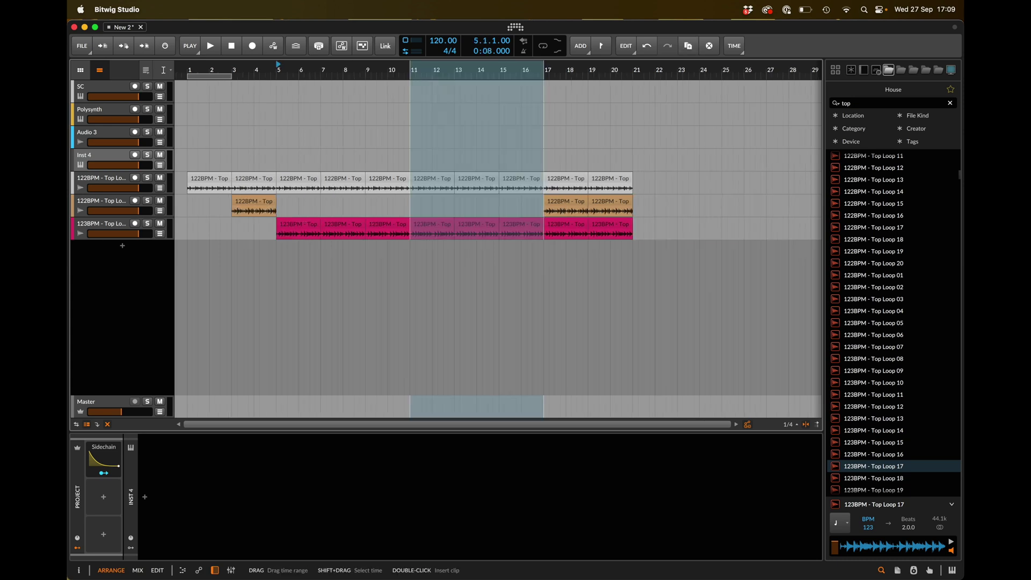
- Select the time from bar 9 to bar 17 and remove it from the arrangement
{"action": "left_click", "coordinate": [363, 74]}
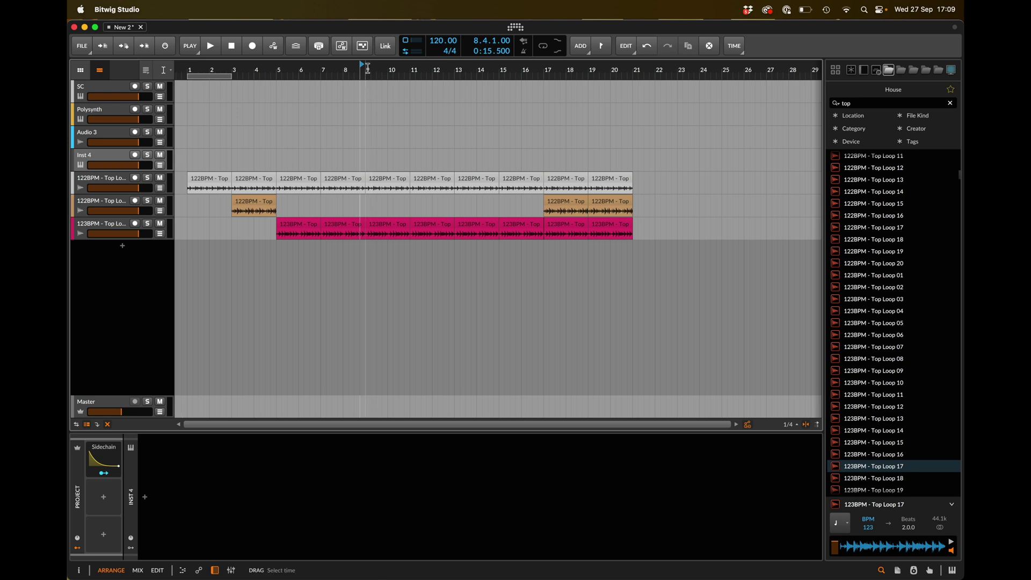
{"action": "left_click_drag", "start_coordinate": [365, 75], "coordinate": [545, 87]}
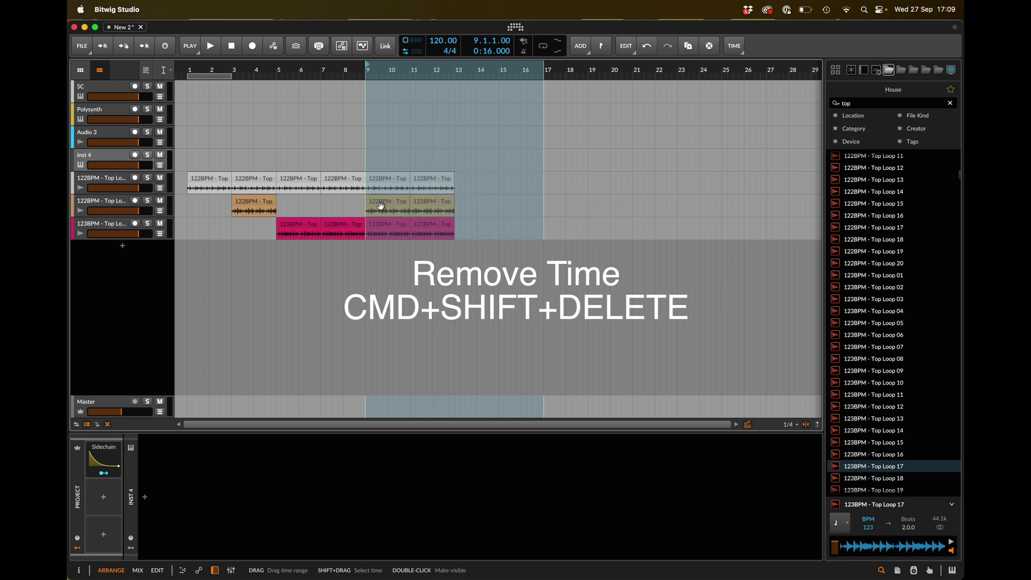
{"action": "key", "text": "super+shift+Delete"}
{"action": "key", "text": "1"}
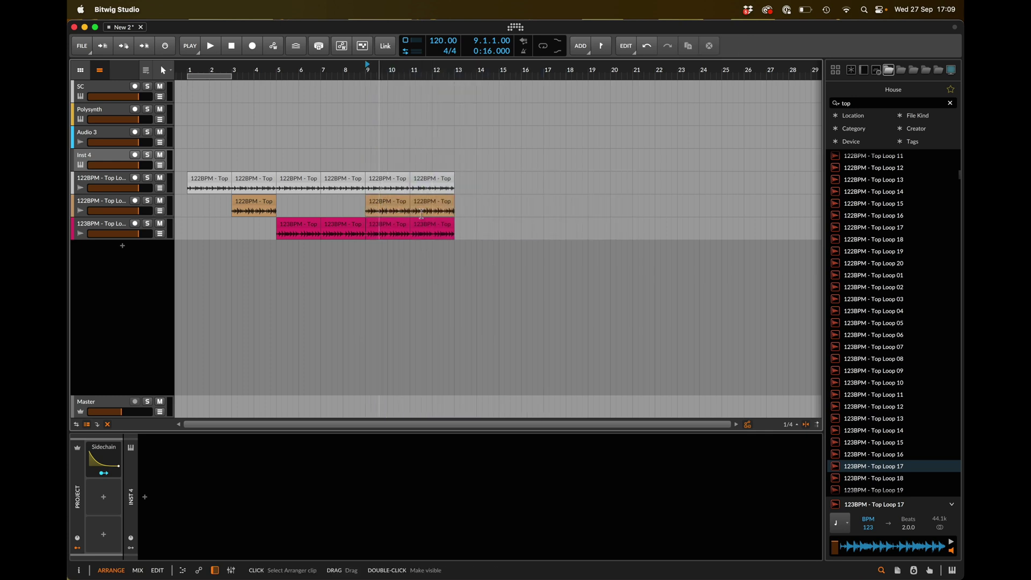
- Insert silence across all tracks from bar 9 to bar 13
{"action": "left_click", "coordinate": [361, 210]}
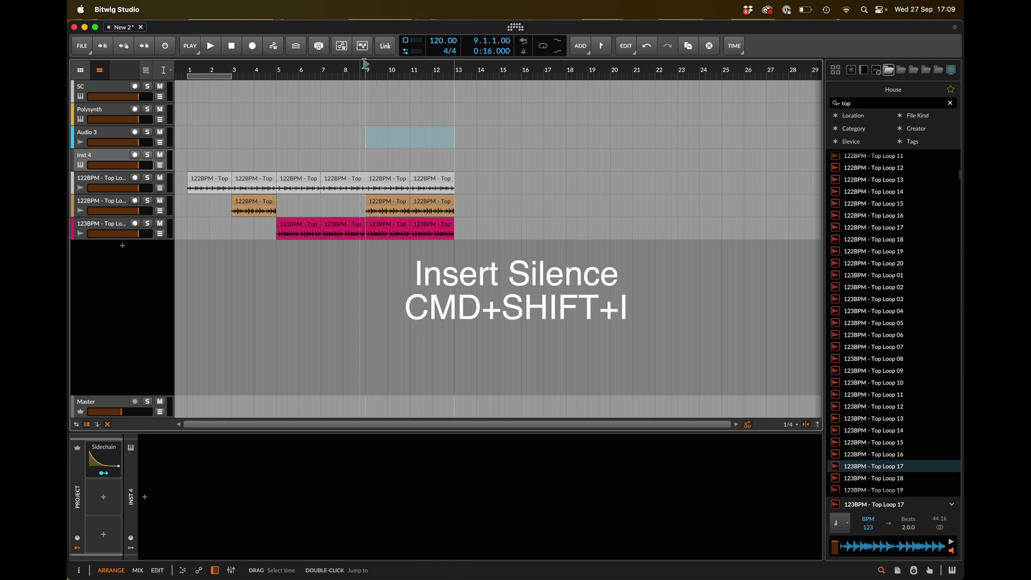
{"action": "left_click", "coordinate": [332, 112]}
{"action": "mouse_move", "coordinate": [361, 65]}
{"action": "left_mouse_down"}
{"action": "mouse_move", "coordinate": [428, 64]}
{"action": "mouse_move", "coordinate": [365, 64]}
{"action": "left_mouse_up"}
{"action": "key", "text": "super+i"}
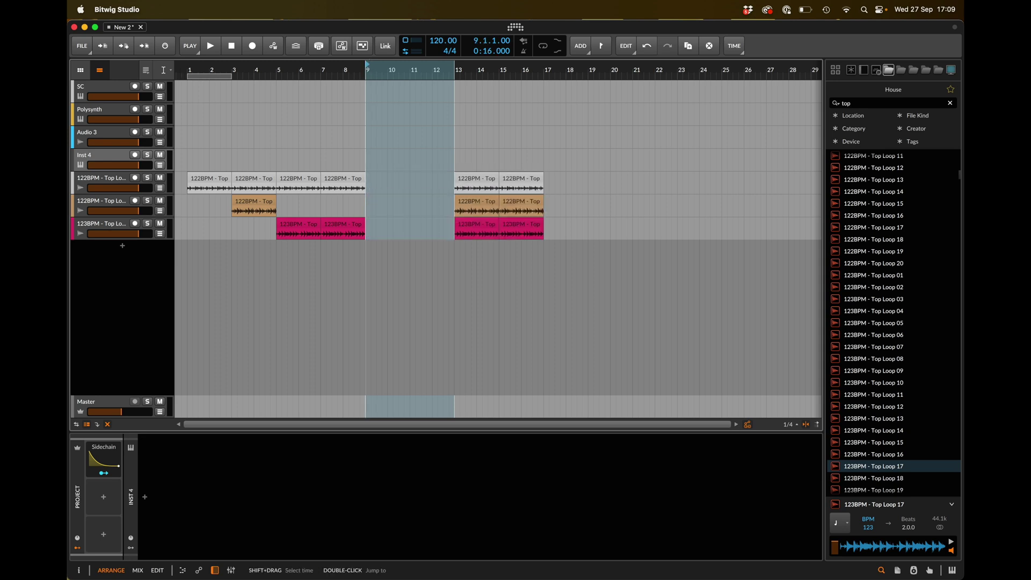
- Clear the current time selection and select the time range between bars 9 and 17
{"action": "left_click", "coordinate": [578, 178]}
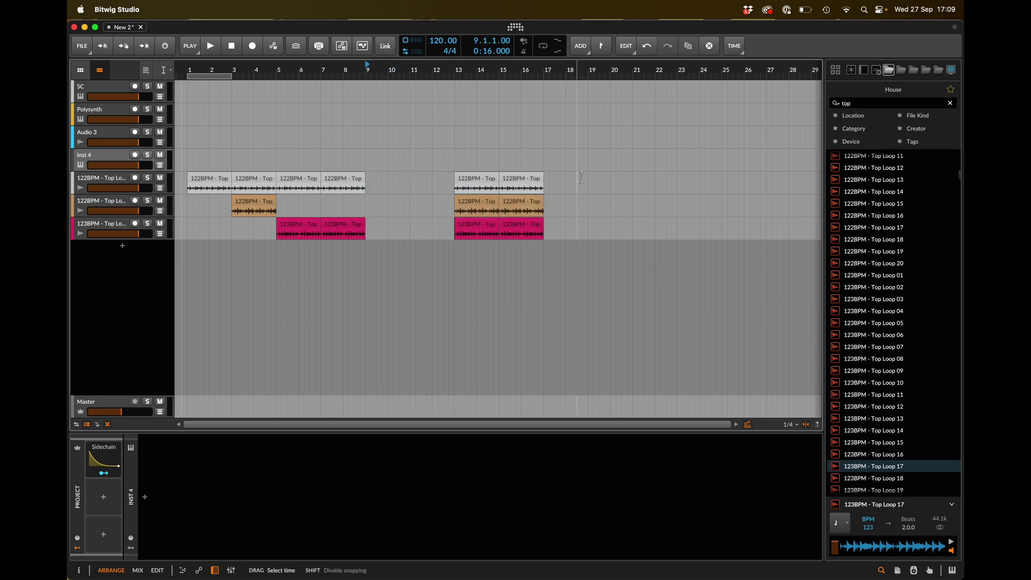
{"action": "left_click", "coordinate": [544, 66]}
{"action": "left_click_drag", "start_coordinate": [544, 67], "coordinate": [365, 75]}
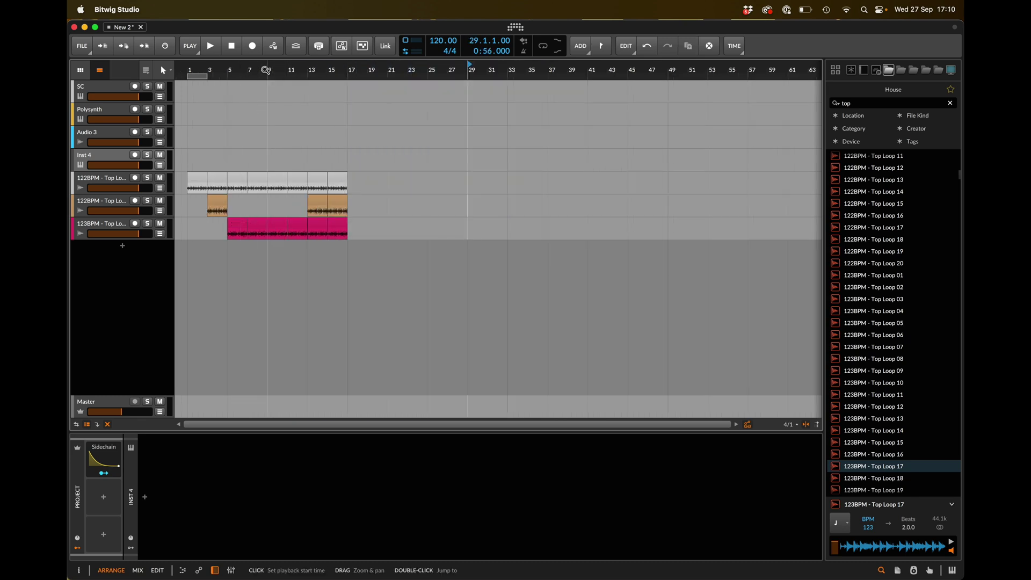
- Set the playback start to different bars on the arranger timeline, ending at bar 9, and test playback
{"action": "left_click", "coordinate": [286, 134]}
{"action": "scroll", "coordinate": [293, 134], "scroll_direction": "up", "scroll_amount": 5}
{"action": "scroll", "coordinate": [293, 134], "scroll_direction": "left", "scroll_amount": 5}
{"action": "left_click", "coordinate": [304, 69]}
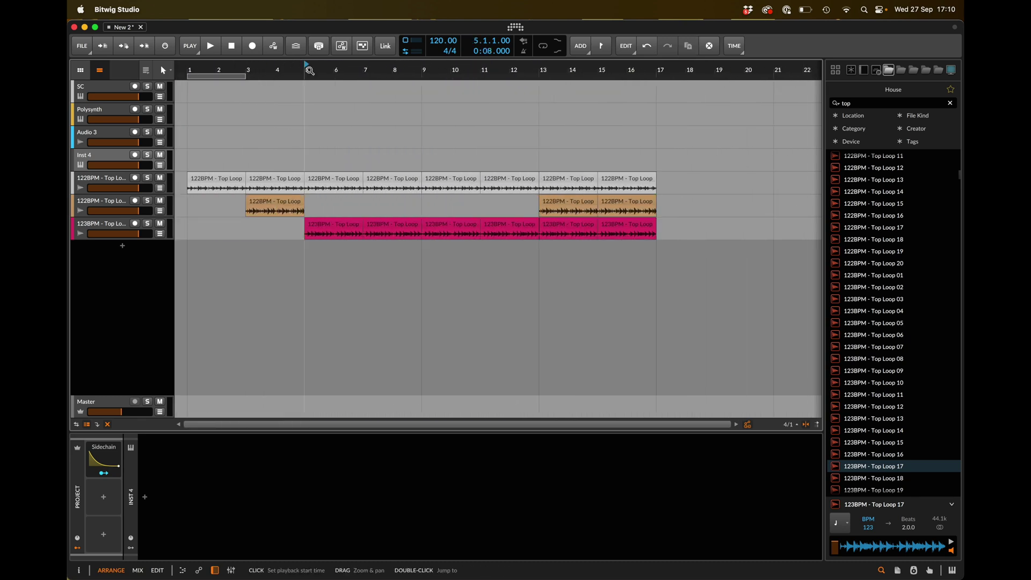
{"action": "left_click", "coordinate": [241, 69]}
{"action": "key", "text": "space"}
{"action": "key", "text": "space"}
{"action": "left_click", "coordinate": [396, 70]}
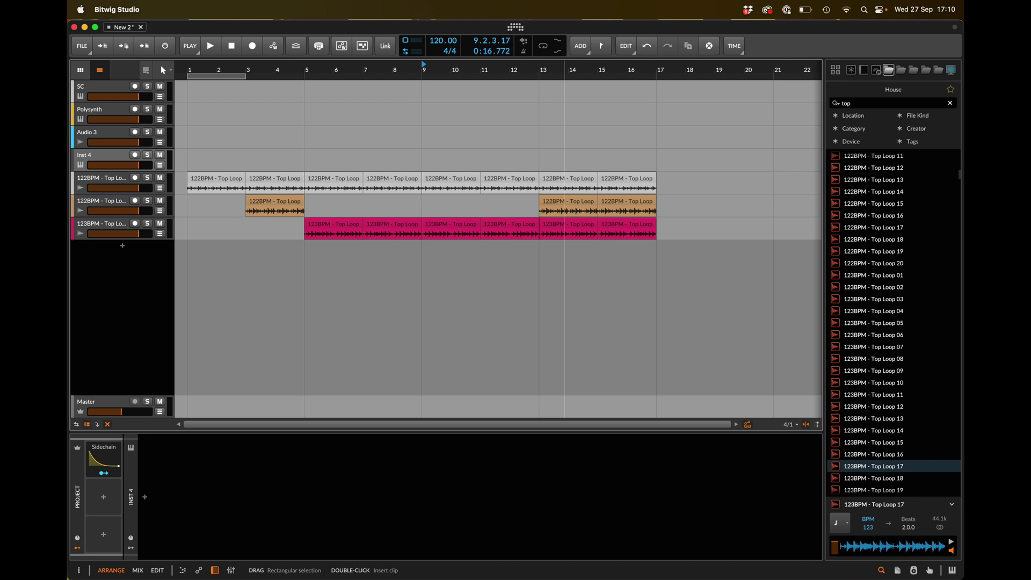
- Jump the playback start forward and backward one bar at a time, and play briefly from there
{"action": "left_click", "coordinate": [395, 68]}
{"action": "key", "text": "period"}
{"action": "key", "text": "period"}
{"action": "key", "text": "period"}
{"action": "key", "text": "period"}
{"action": "key", "text": "period"}
{"action": "key", "text": "period"}
{"action": "key", "text": "period"}
{"action": "key", "text": "comma"}
{"action": "key", "text": "comma"}
{"action": "key", "text": "space"}
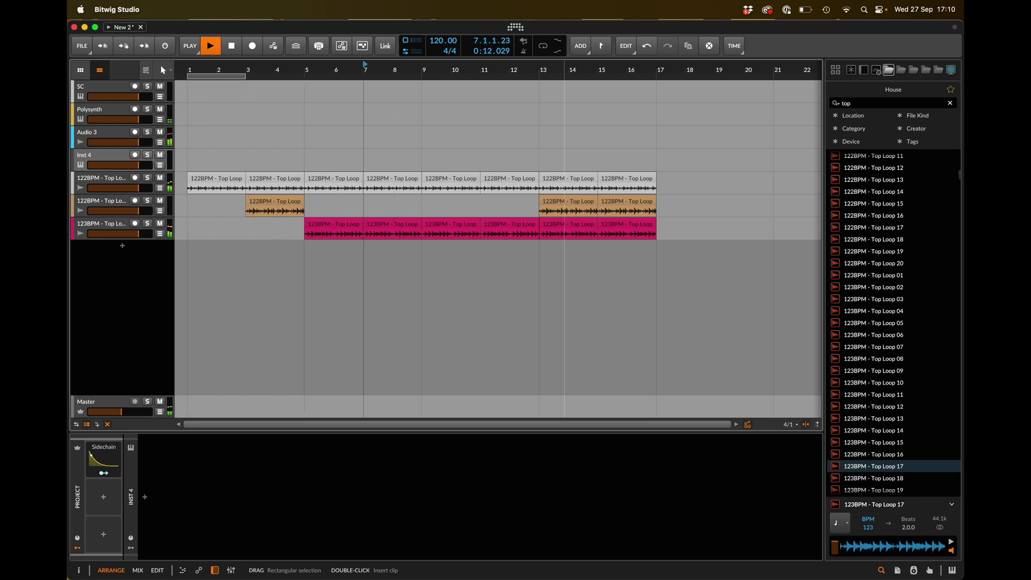
{"action": "key", "text": "space"}
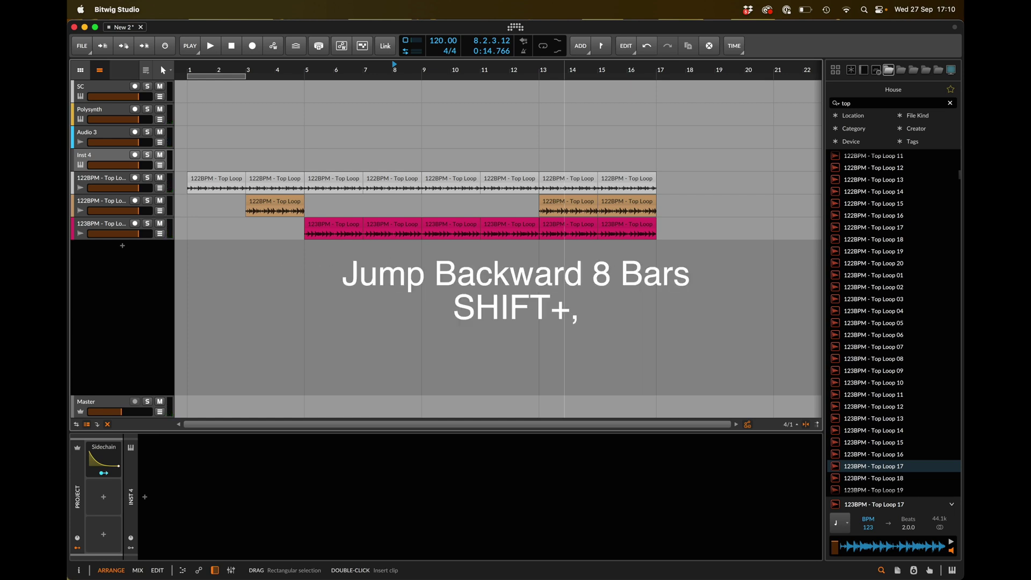
- Jump the playback position backward and forward in steps of 8 bars, and set the playback start to bar 5
{"action": "key", "text": "shift+comma"}
{"action": "key", "text": "shift+period"}
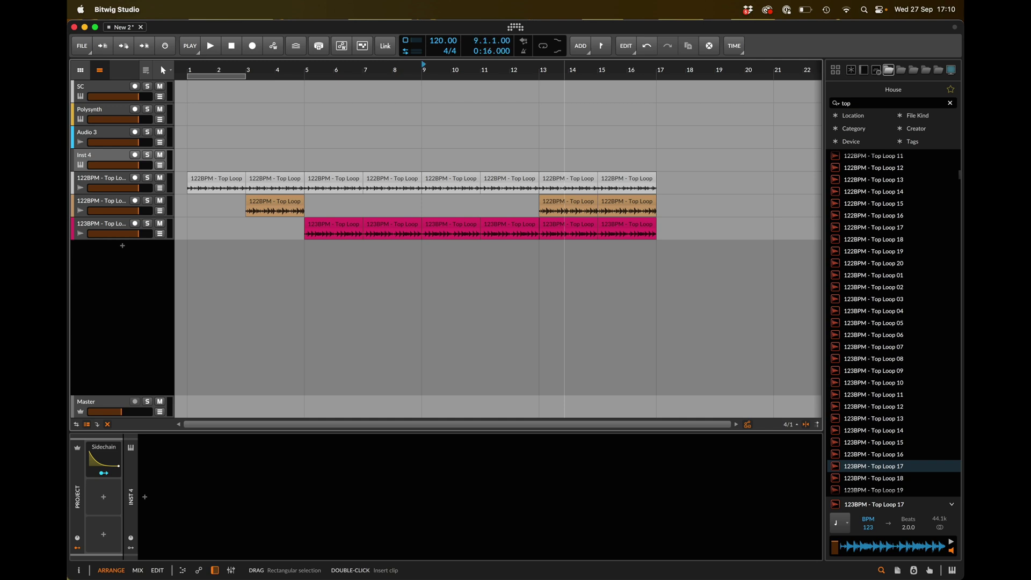
{"action": "key", "text": "shift+period"}
{"action": "key", "text": "shift+comma"}
{"action": "key", "text": "shift+comma"}
{"action": "left_click", "coordinate": [306, 70]}
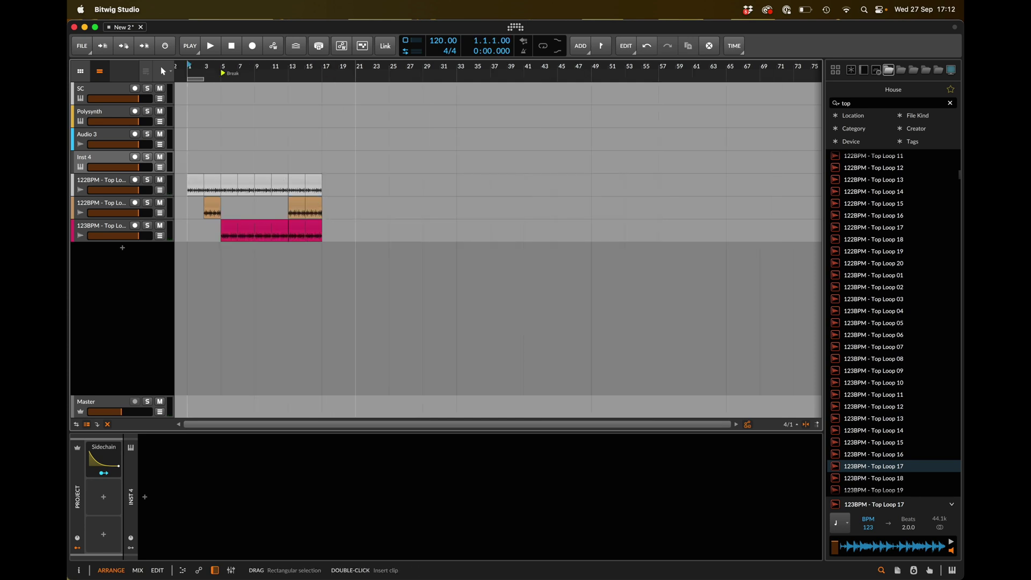
- Play the arrangement from bar 1 and insert cue markers on the fly over the opening bars
{"action": "key", "text": "slash"}
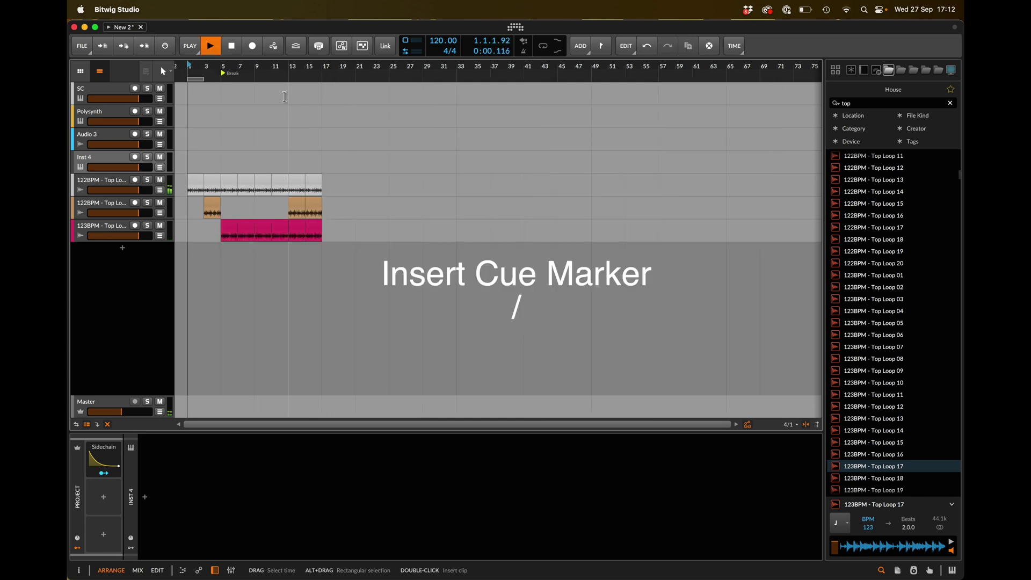
{"action": "key", "text": "space"}
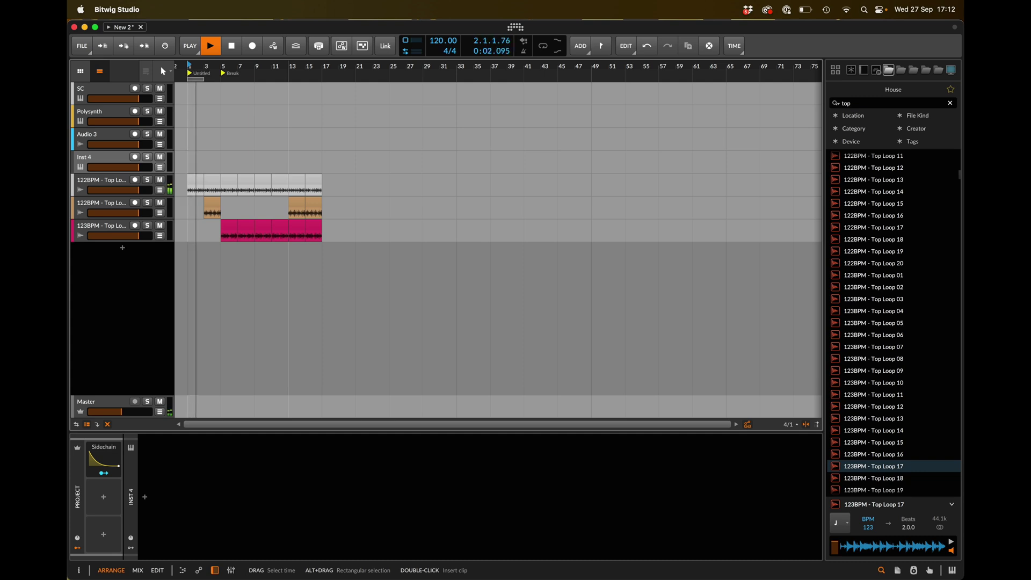
{"action": "scroll", "coordinate": [284, 161], "scroll_direction": "up", "scroll_amount": 5}
{"action": "scroll", "coordinate": [284, 162], "scroll_direction": "left", "scroll_amount": 5}
{"action": "key", "text": "slash"}
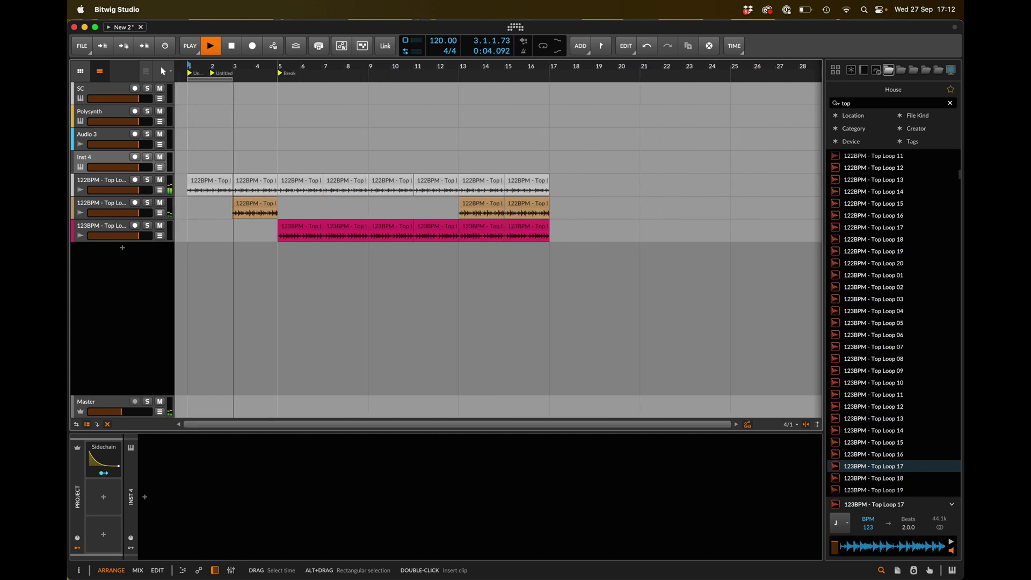
{"action": "key", "text": "slash"}
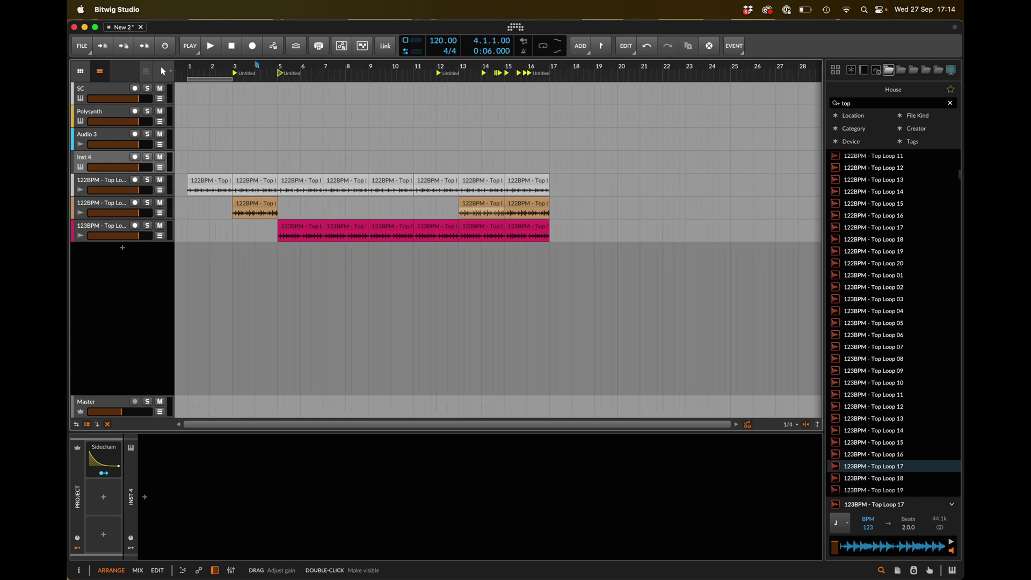
- Jump the playback position from bar 1 through the next four cue markers, and go back to the previous one
{"action": "key", "text": "Right"}
{"action": "key", "text": "Left"}
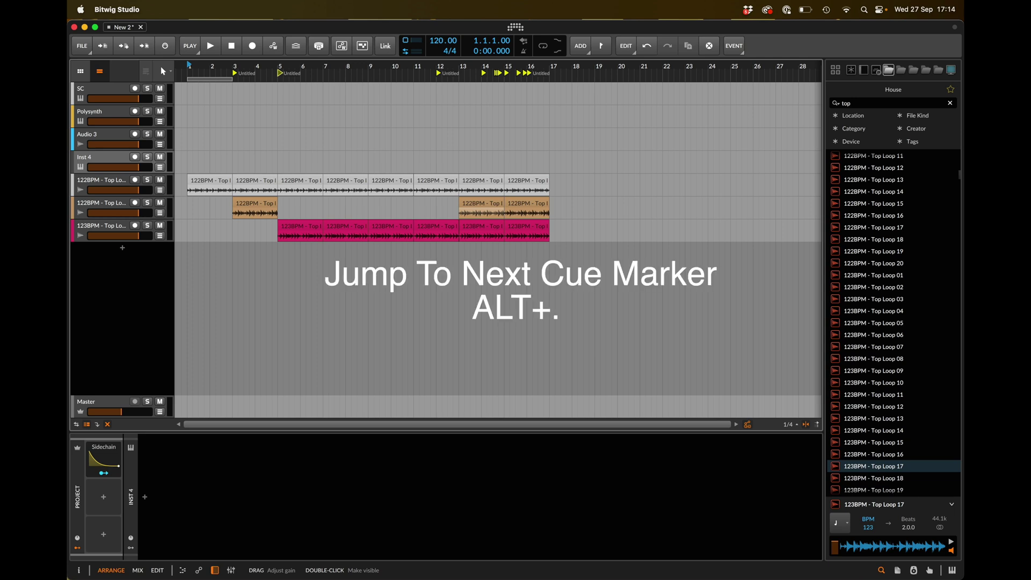
{"action": "key", "text": "alt+period"}
{"action": "key", "text": "alt+period"}
{"action": "key", "text": "alt+period"}
{"action": "key", "text": "alt+period"}
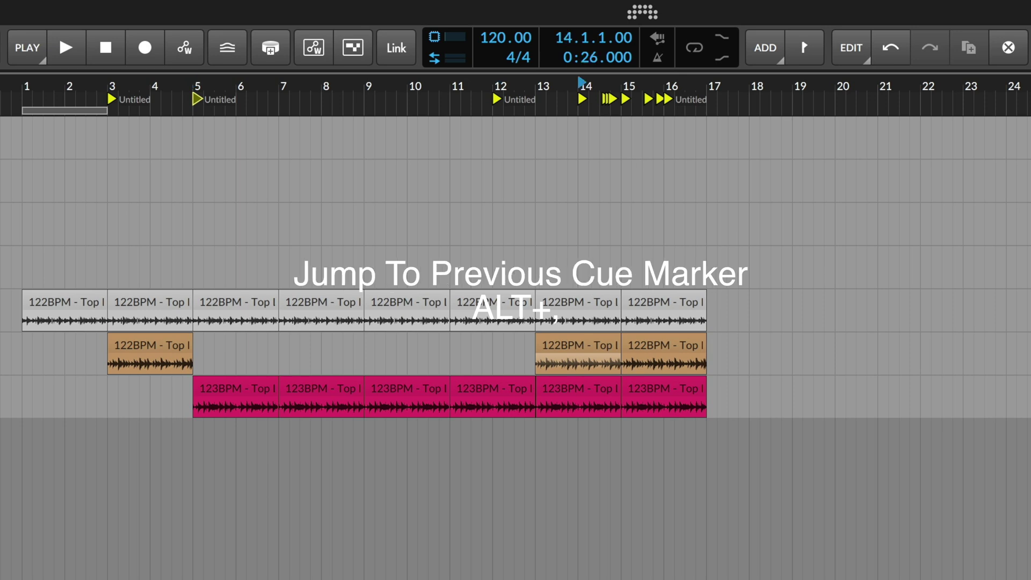
{"action": "key", "text": "alt+comma"}
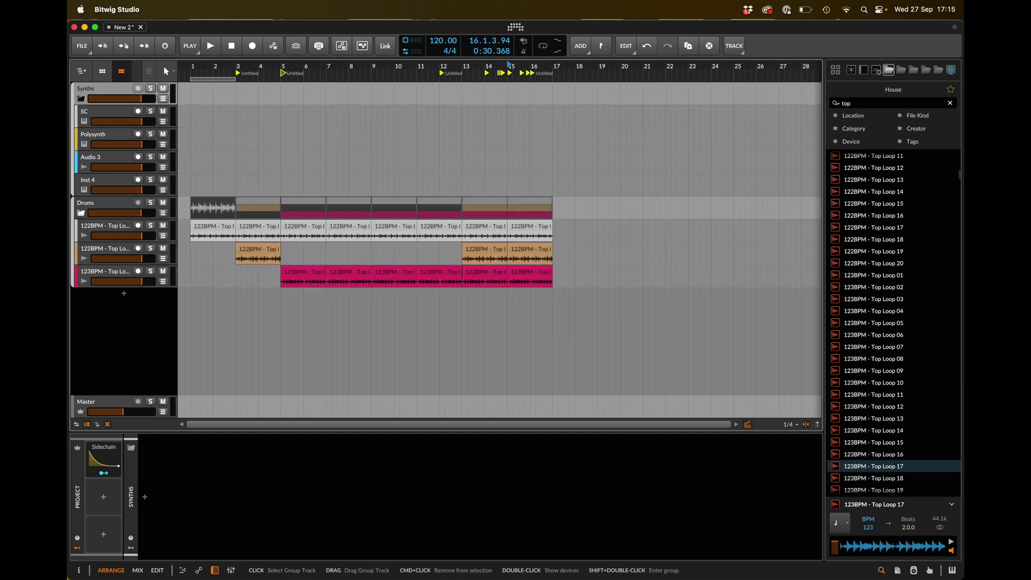
- Fold the Synths and Drums group tracks individually
{"action": "left_click", "coordinate": [81, 98]}
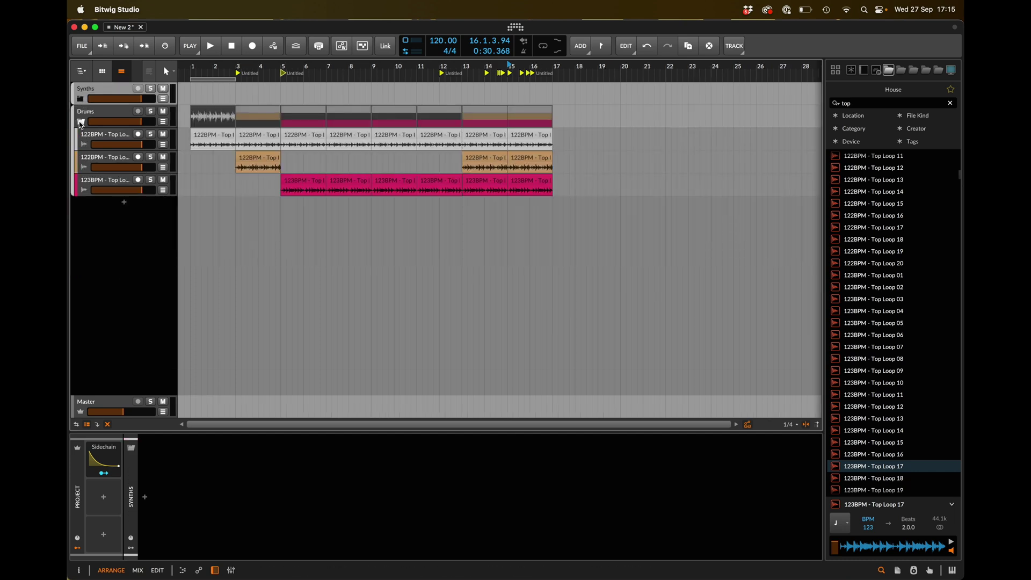
{"action": "left_click", "coordinate": [81, 122]}
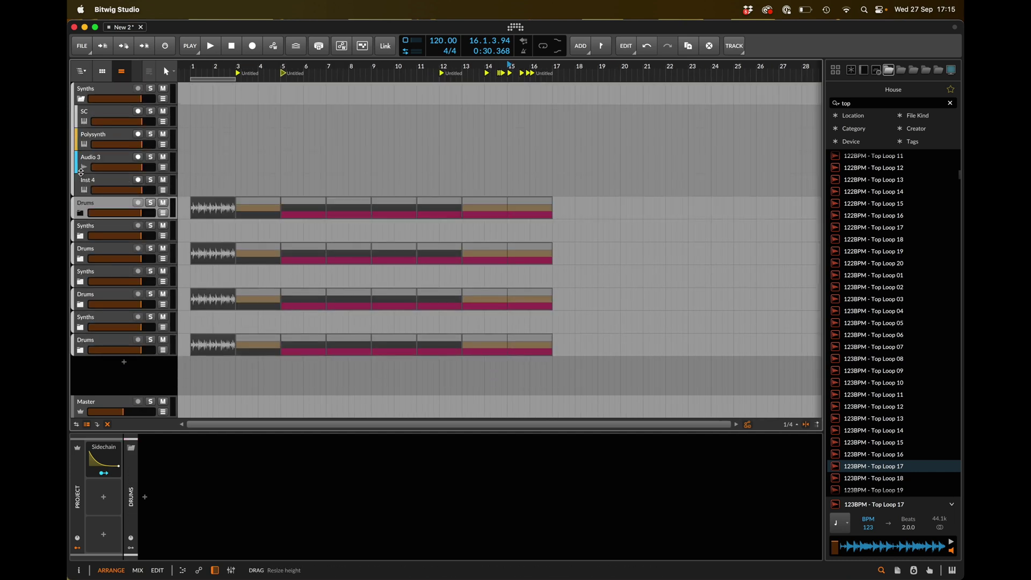
{"action": "left_click", "coordinate": [80, 99]}
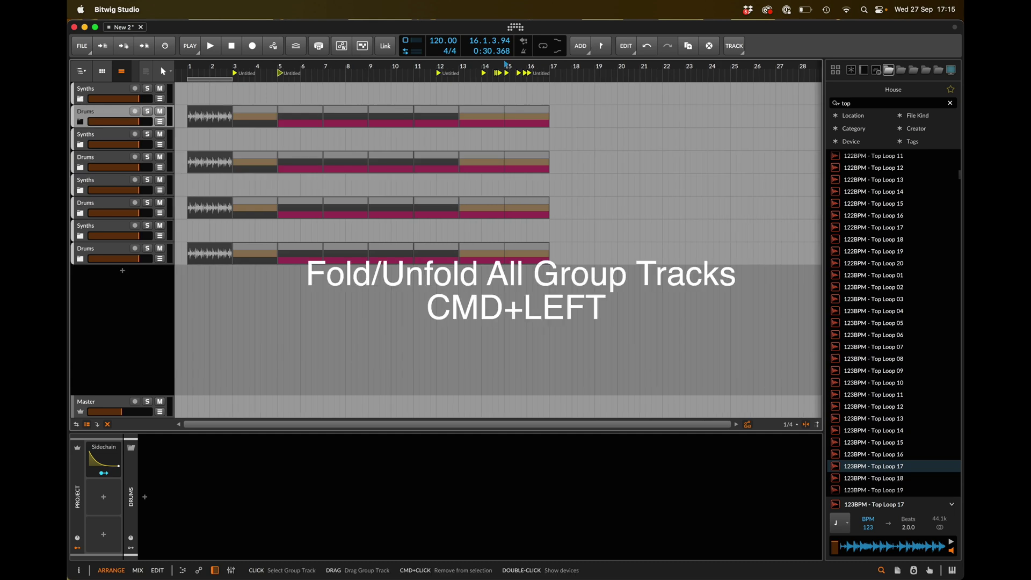
- Fold and unfold all group tracks at once several times
{"action": "key", "text": "super+Left"}
{"action": "key", "text": "super+Left"}
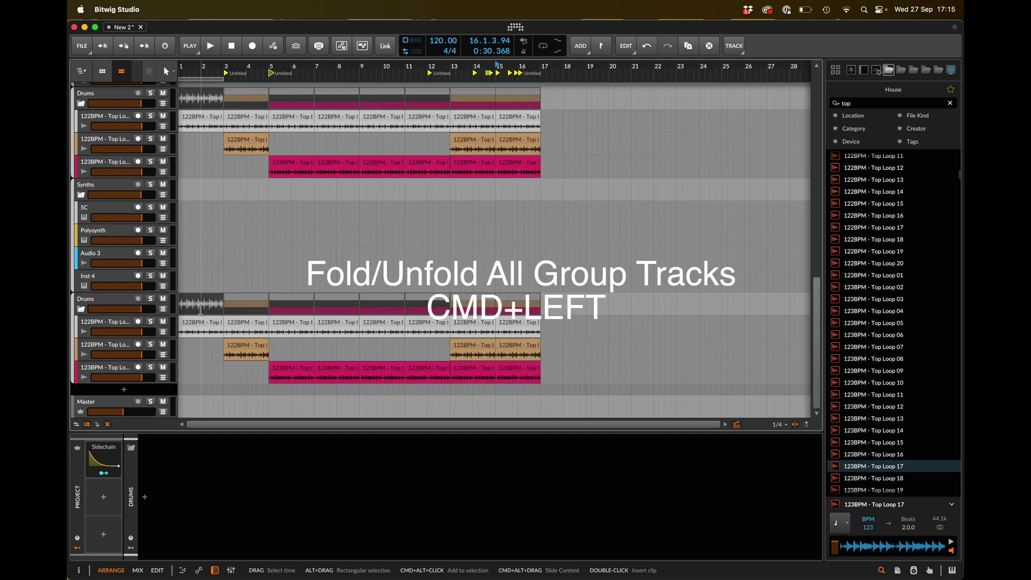
{"action": "key", "text": "super+Left"}
{"action": "key", "text": "super+Left"}
{"action": "key", "text": "super+Left"}
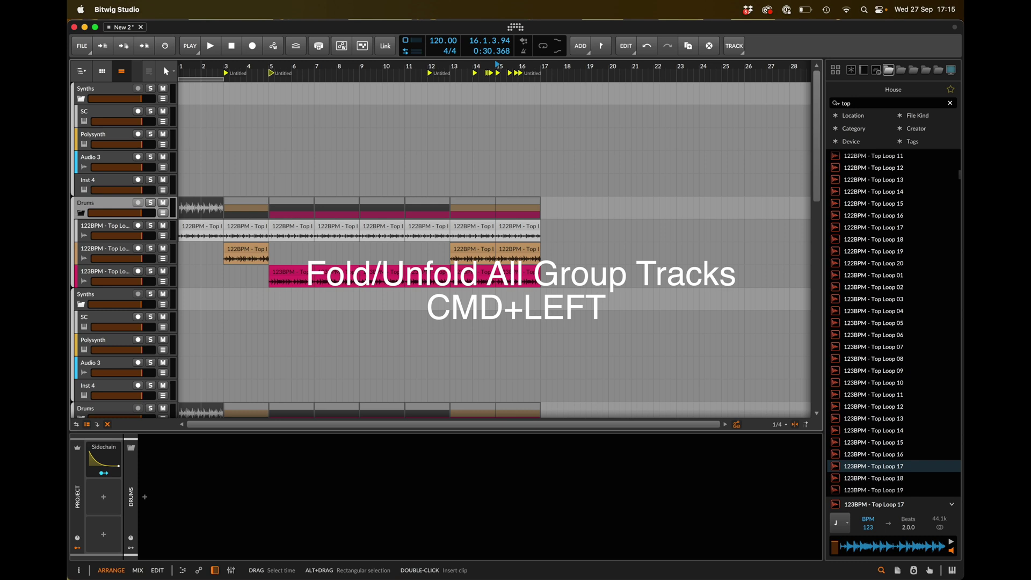
{"action": "key", "text": "super+Left"}
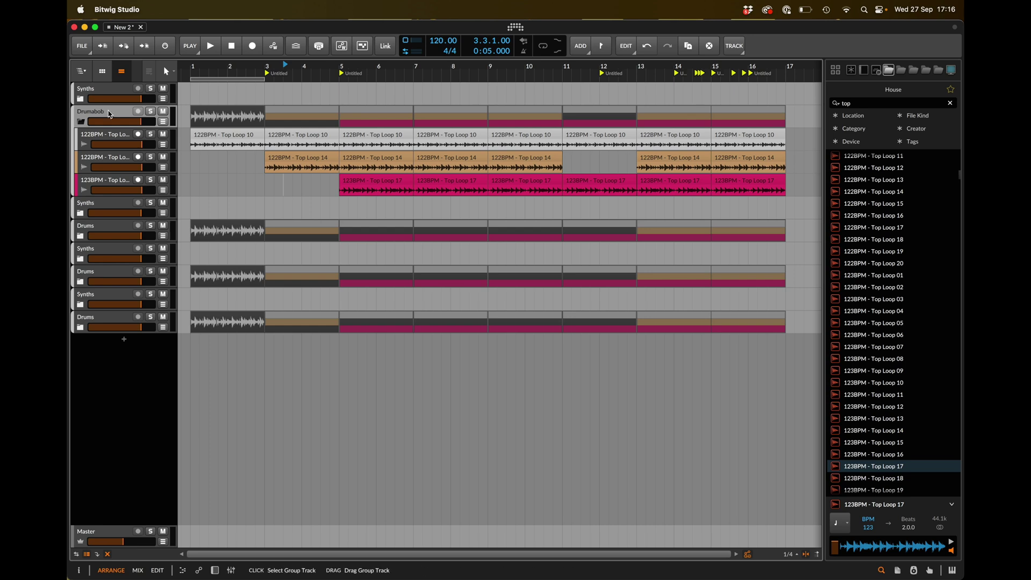
- Enter the Drumabob group track and show the mixer panel for its tracks
{"action": "key", "text": "super+shift+Right"}
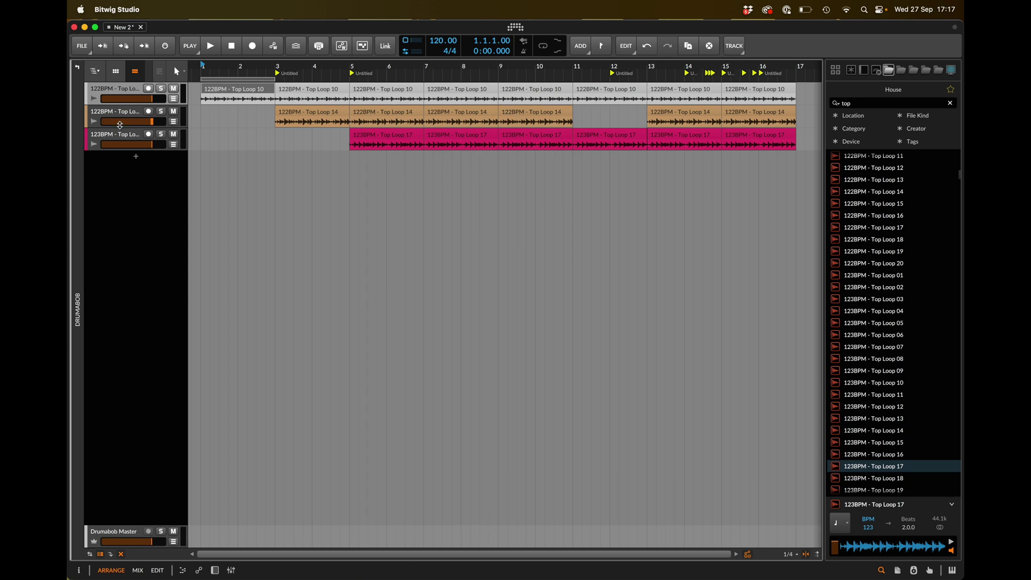
{"action": "key", "text": "m"}
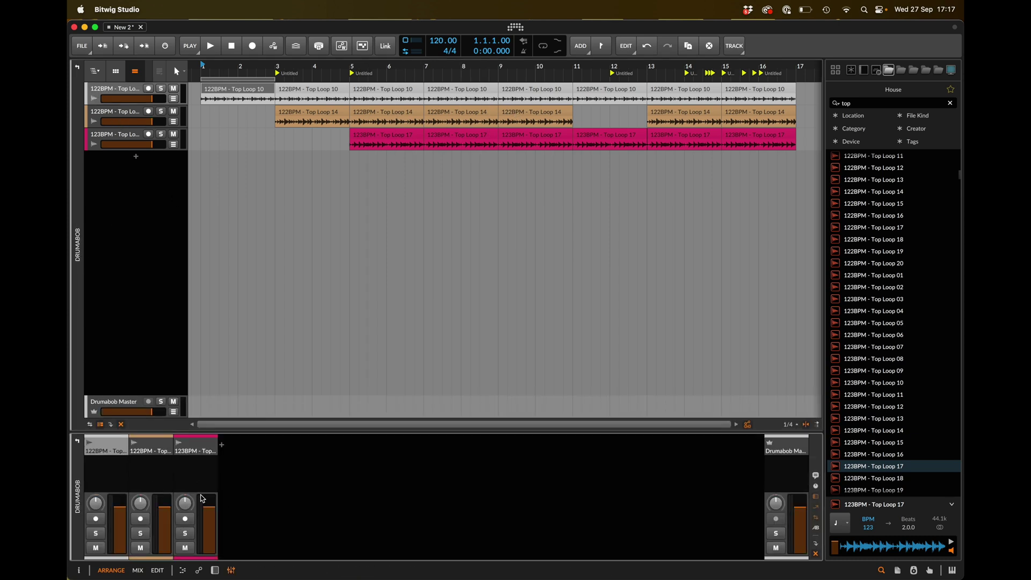
{"action": "key", "text": "Tab"}
{"action": "key", "text": "Tab"}
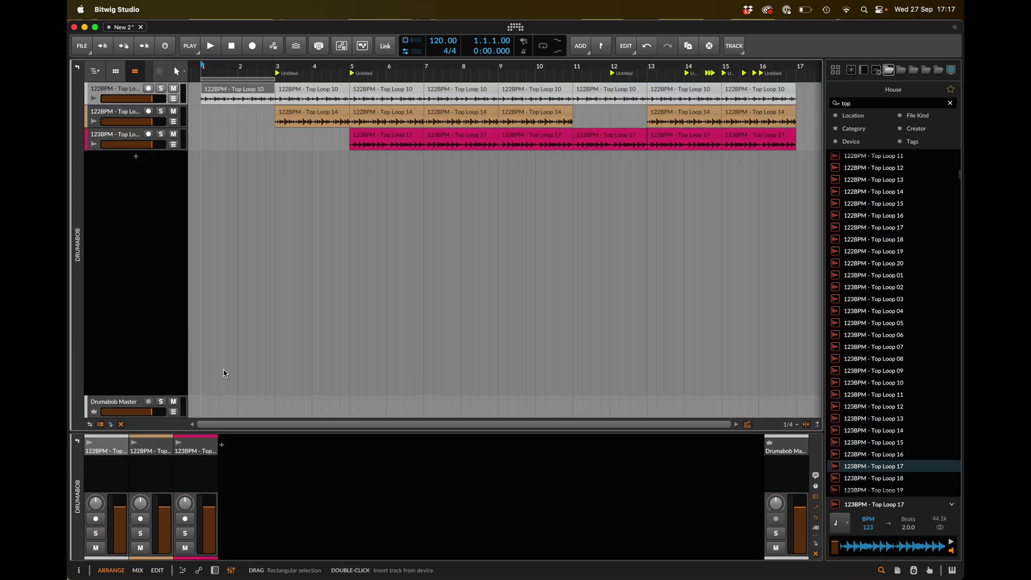
- Show the Drumabob group's tracks in the Mix view and return to the Arrange view
{"action": "key", "text": "alt+2"}
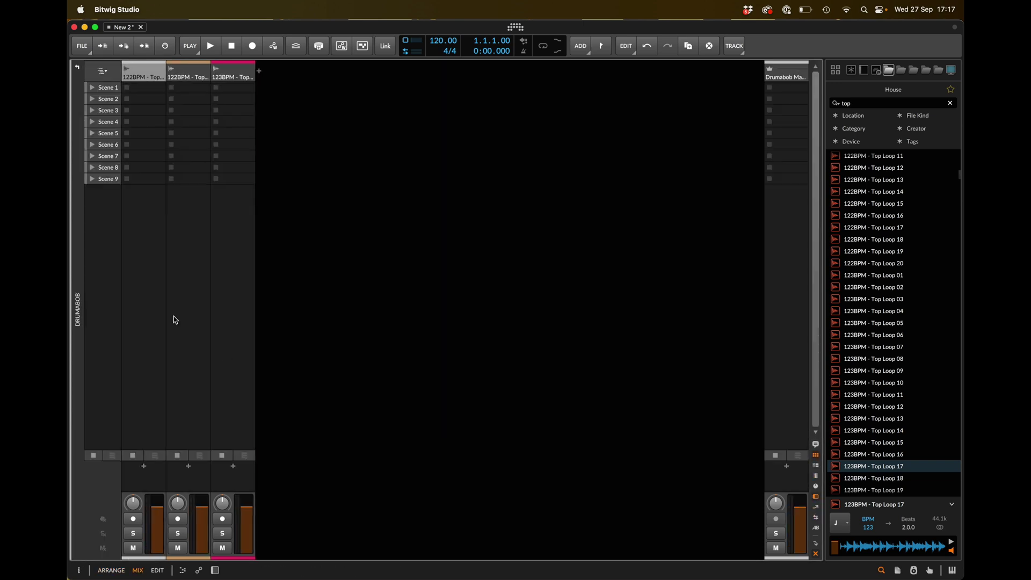
{"action": "key", "text": "alt+1"}
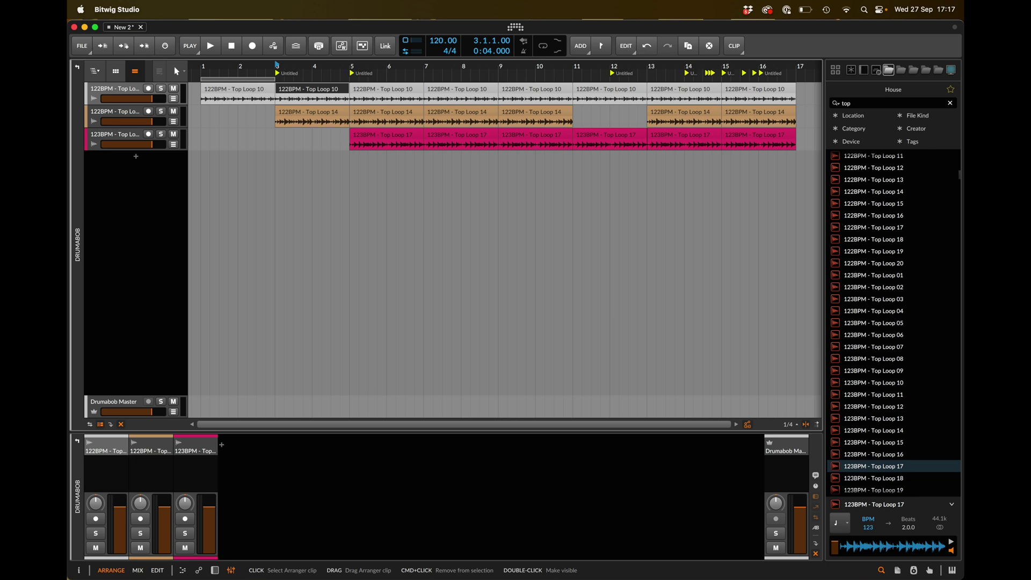
- Select the first track inside the Drumabob group, exit the group and enter it again
{"action": "left_click", "coordinate": [376, 99]}
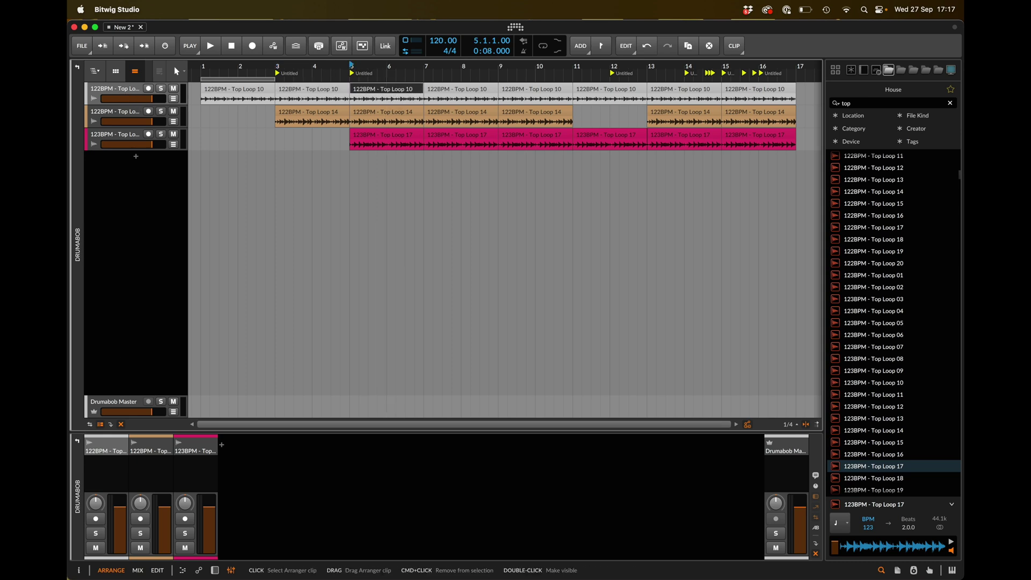
{"action": "left_click", "coordinate": [116, 89]}
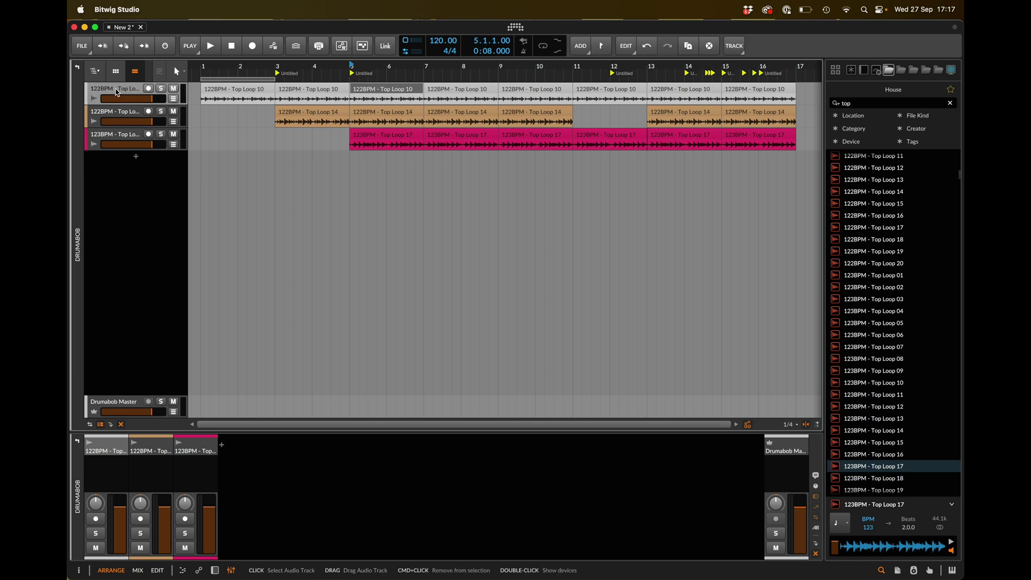
{"action": "key", "text": "super+shift+Left"}
{"action": "key", "text": "super+shift+Right"}
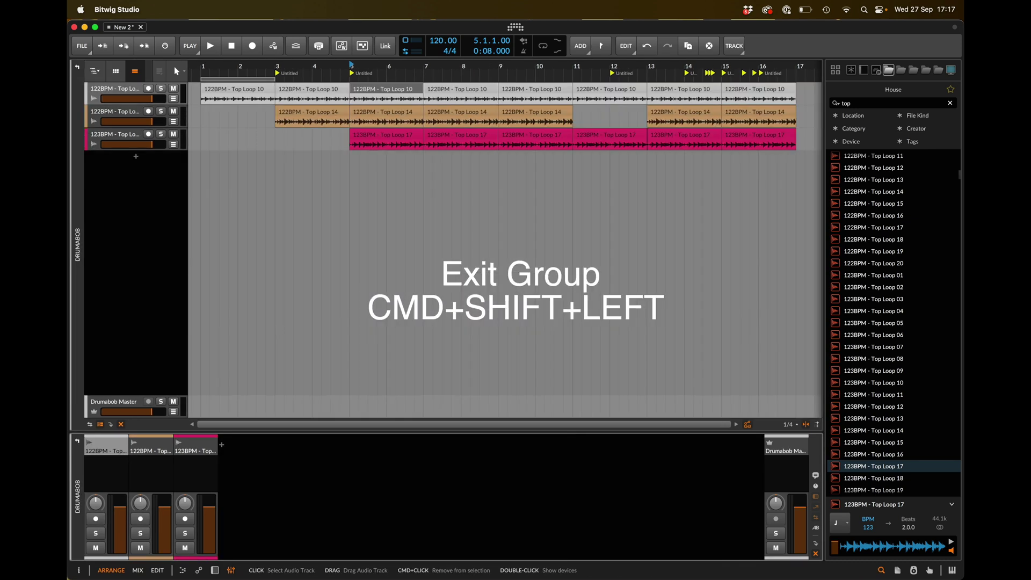
- Select the track of the bar 5 clip, select the third track's clip at bar 11, and exit the Drumabob group
{"action": "left_click", "coordinate": [366, 91]}
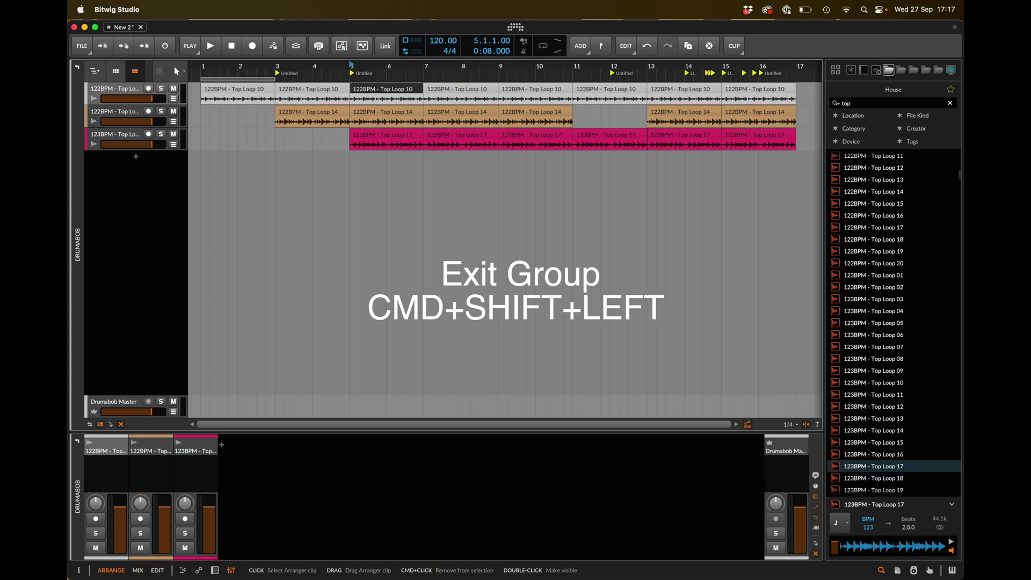
{"action": "key", "text": "t"}
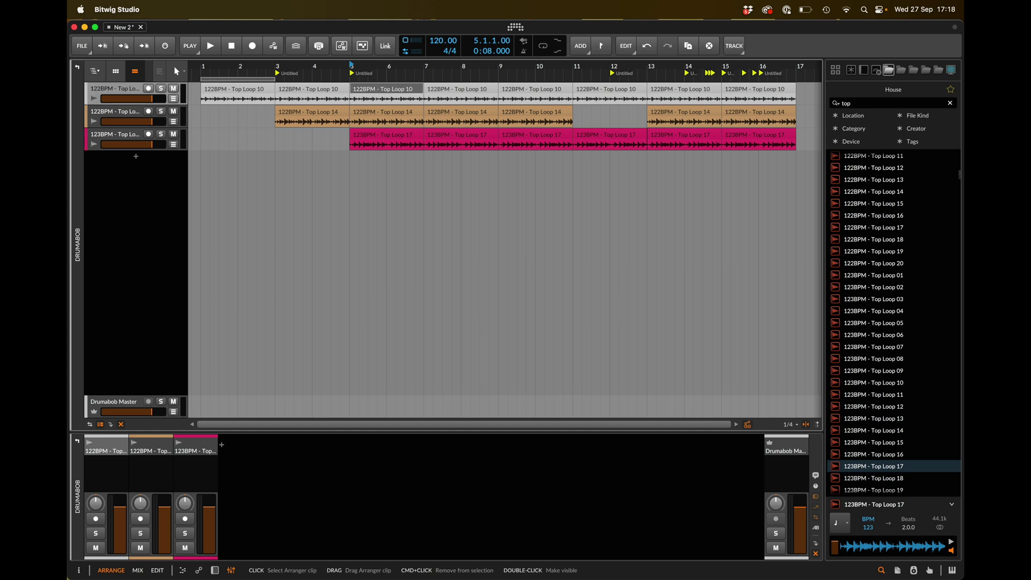
{"action": "left_click", "coordinate": [609, 138]}
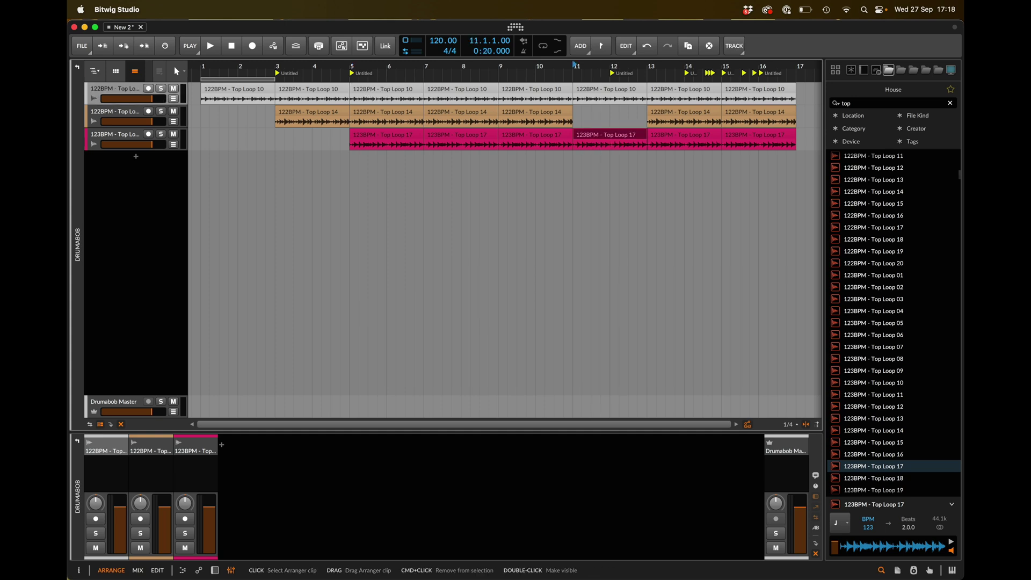
{"action": "key", "text": "super+shift+Left"}
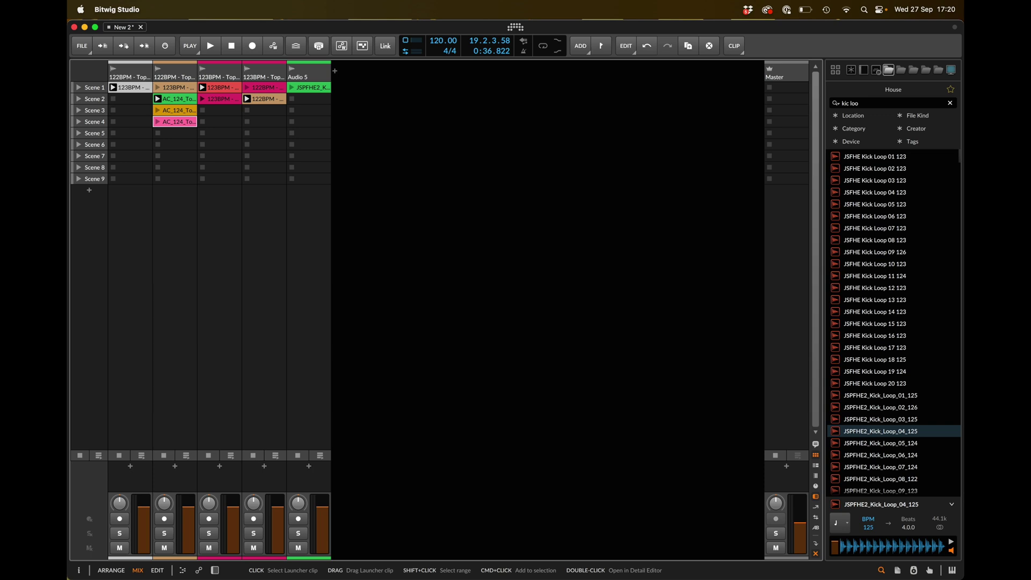
- Launch the kick loop clip on the Audio 5 track and insert a new scene from the playing clips
{"action": "left_click", "coordinate": [291, 88]}
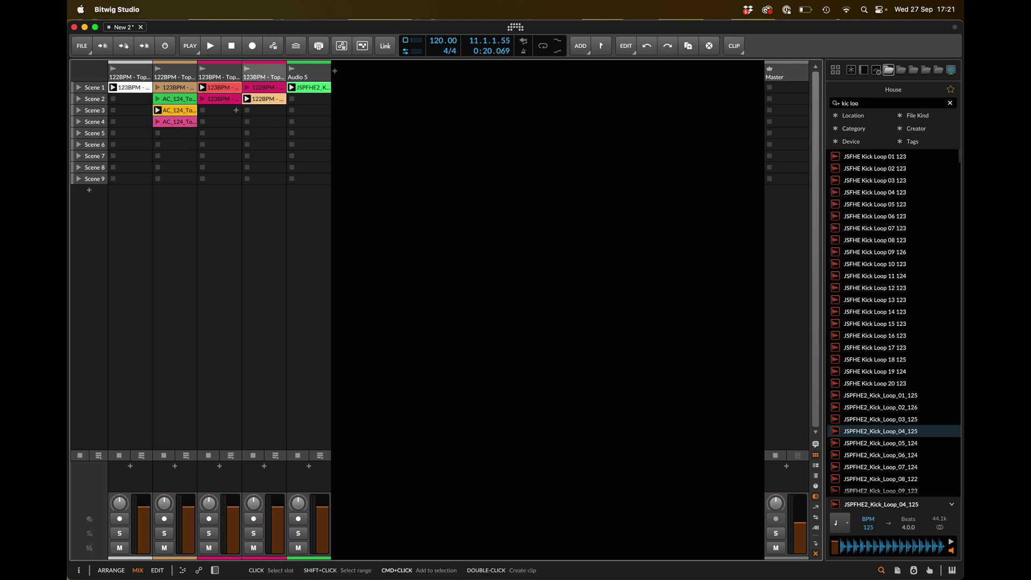
{"action": "key", "text": "super+alt+i"}
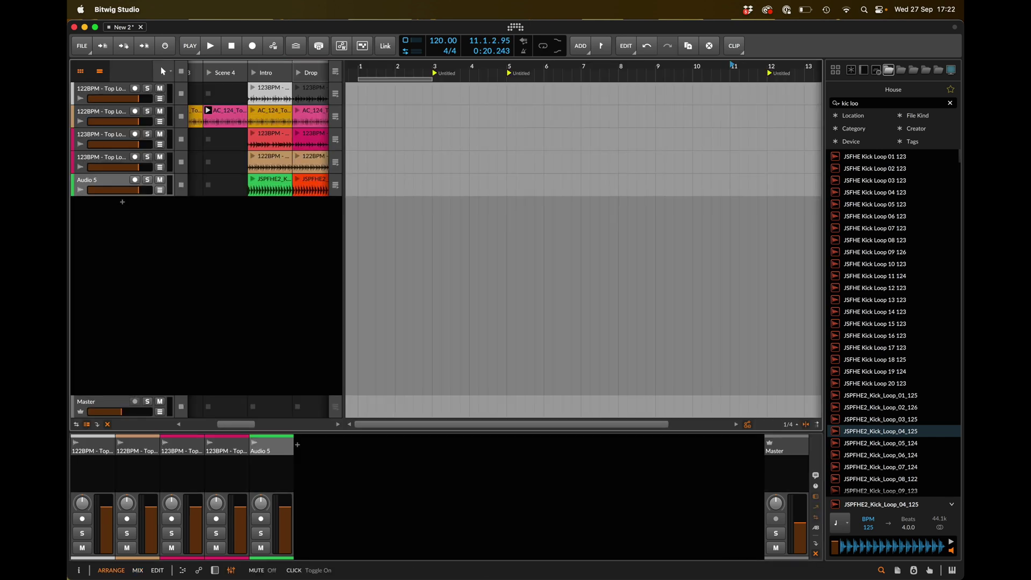
- Record-arm the first three tracks and mute them
{"action": "left_click", "coordinate": [135, 88]}
{"action": "left_click", "coordinate": [135, 111]}
{"action": "left_click", "coordinate": [135, 135]}
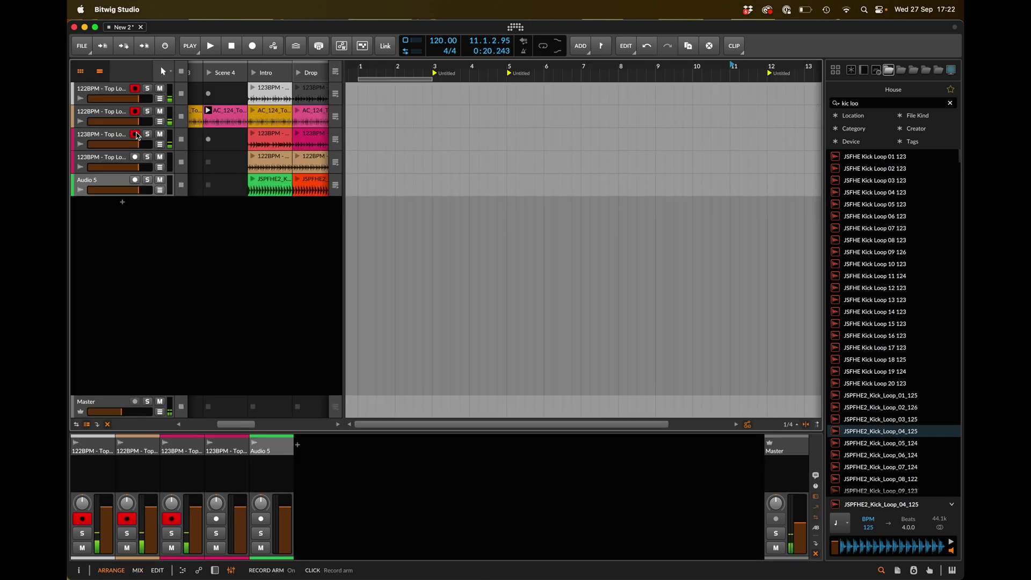
{"action": "left_click", "coordinate": [160, 135]}
{"action": "left_click", "coordinate": [160, 111]}
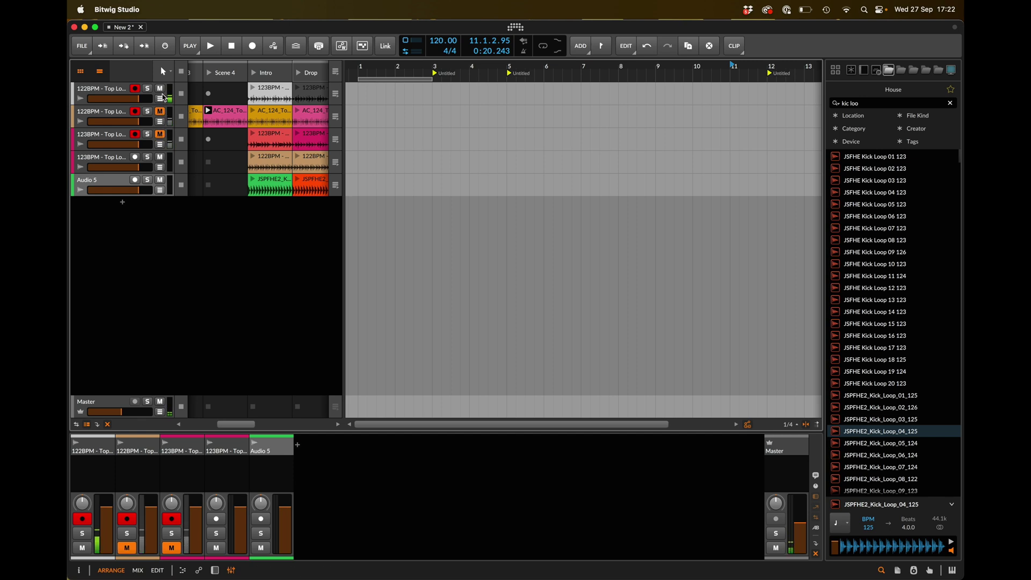
{"action": "left_click", "coordinate": [160, 89]}
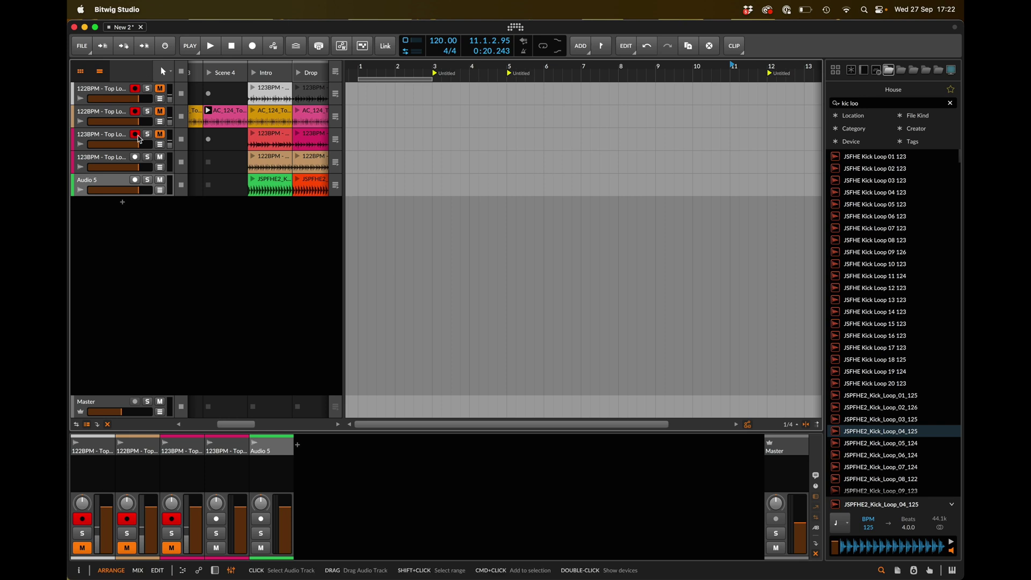
- Disarm all tracks at once and toggle the global mute until every track is unmuted
{"action": "key", "text": "shift+a"}
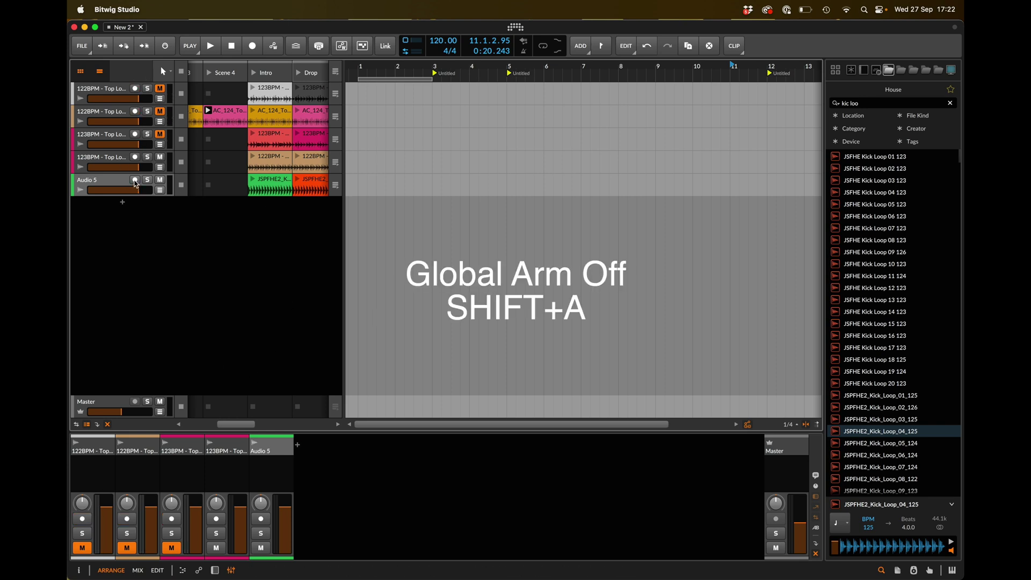
{"action": "key", "text": "shift+m"}
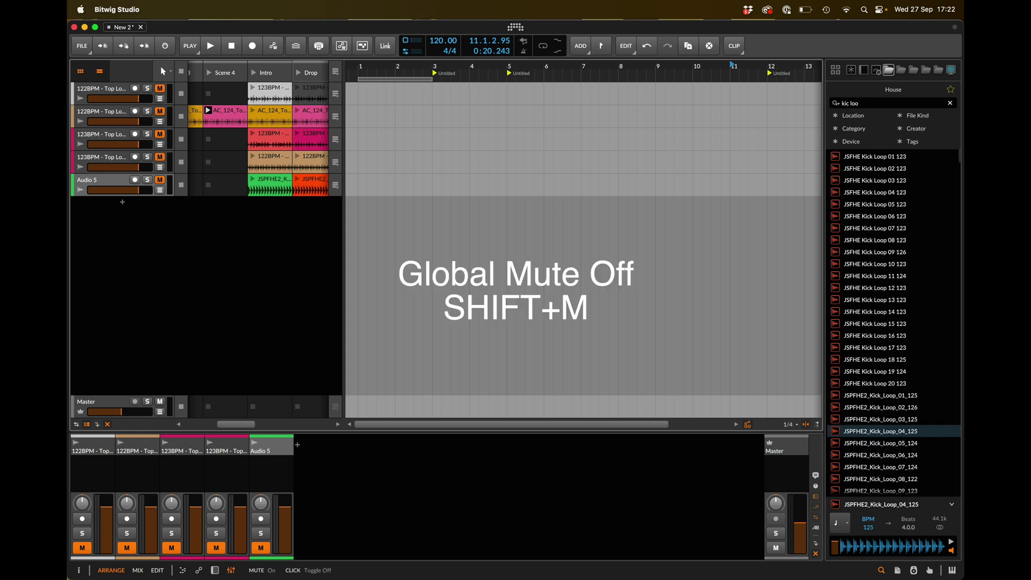
{"action": "key", "text": "shift+m"}
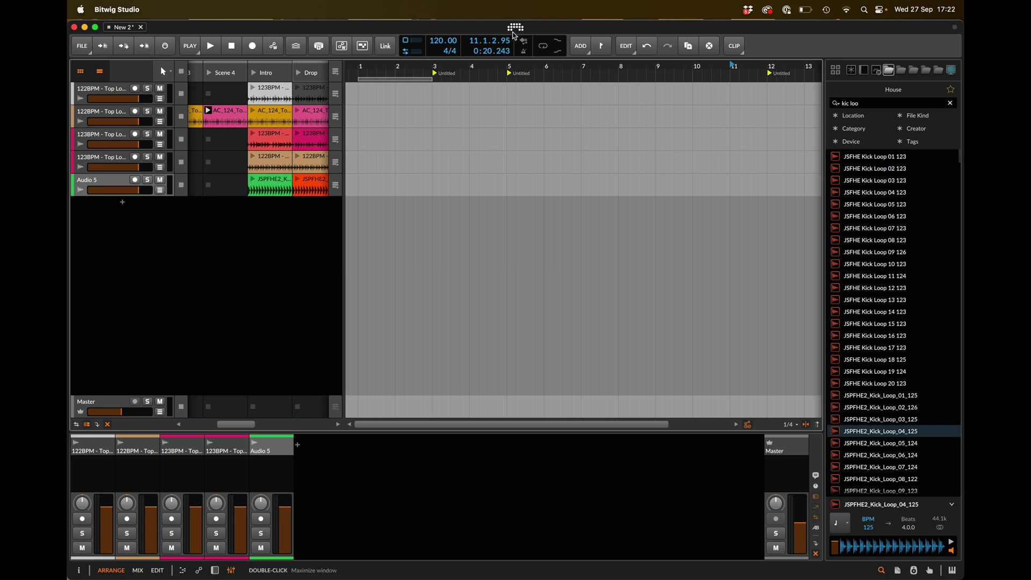
- Open the Fearless Lover project, switch to the previous project New 2 and return to Fearless Lover
{"action": "key", "text": "super+comma"}
{"action": "left_click", "coordinate": [338, 56]}
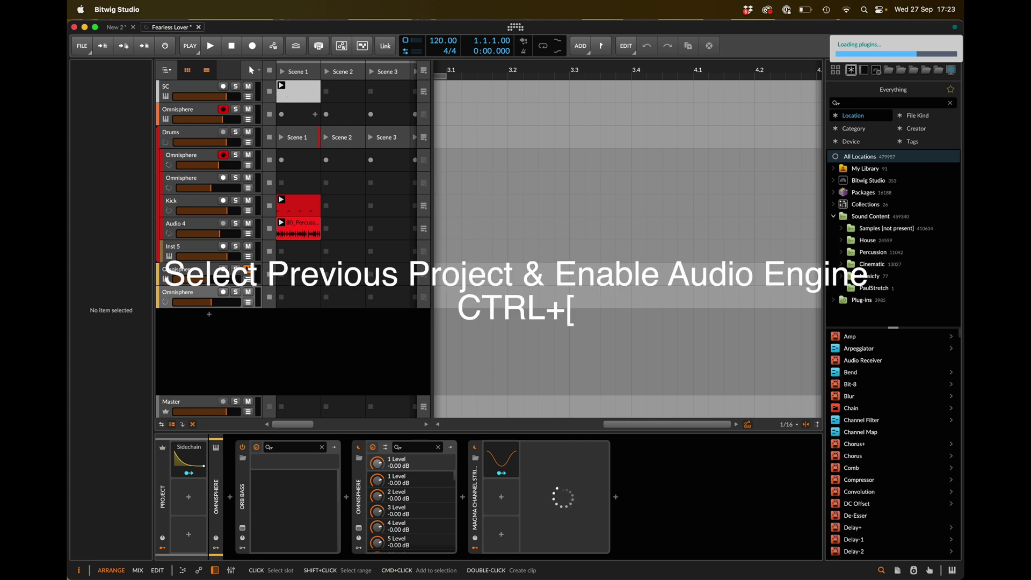
{"action": "key", "text": "ctrl+bracketleft"}
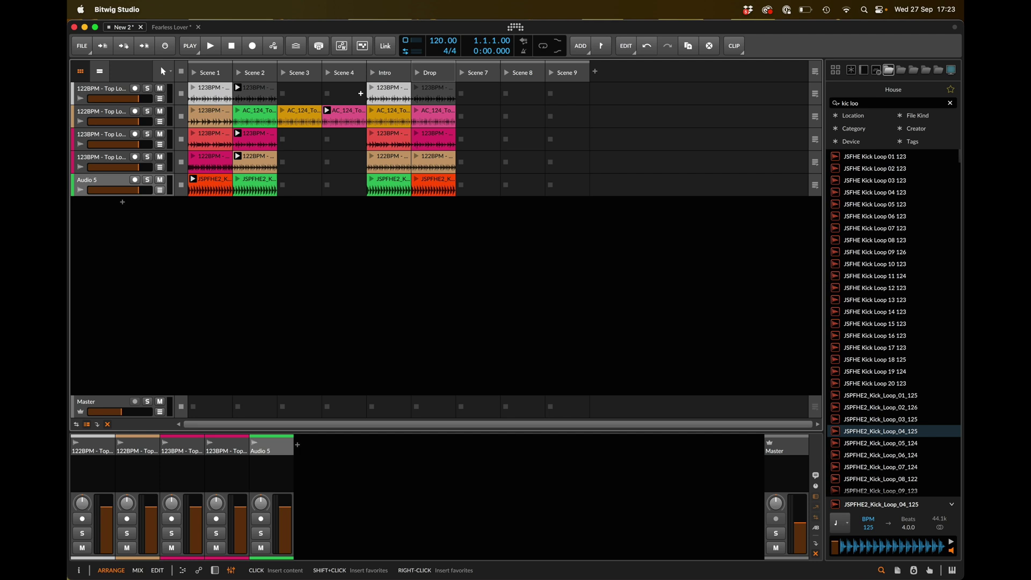
{"action": "key", "text": "ctrl+bracketright"}
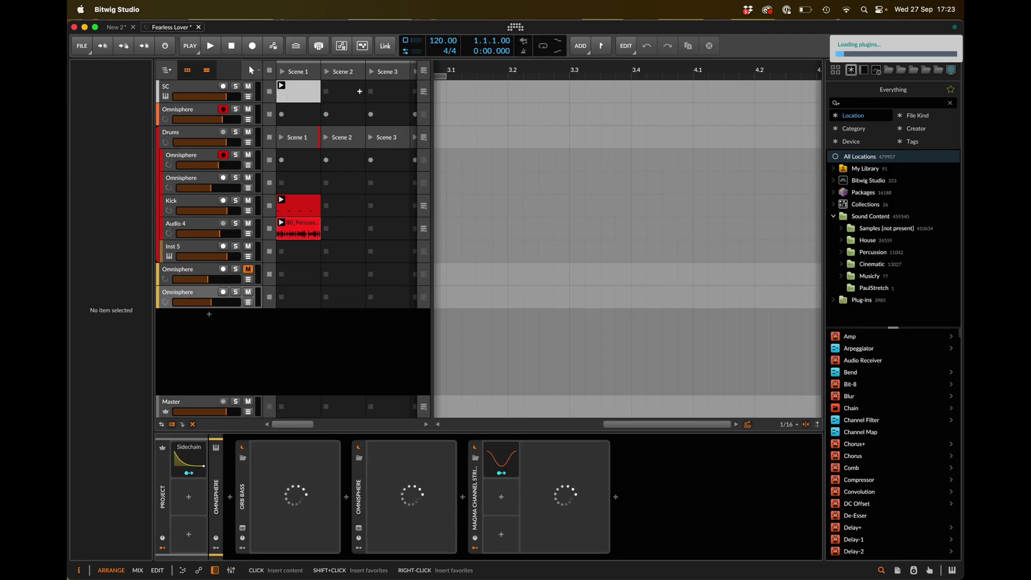